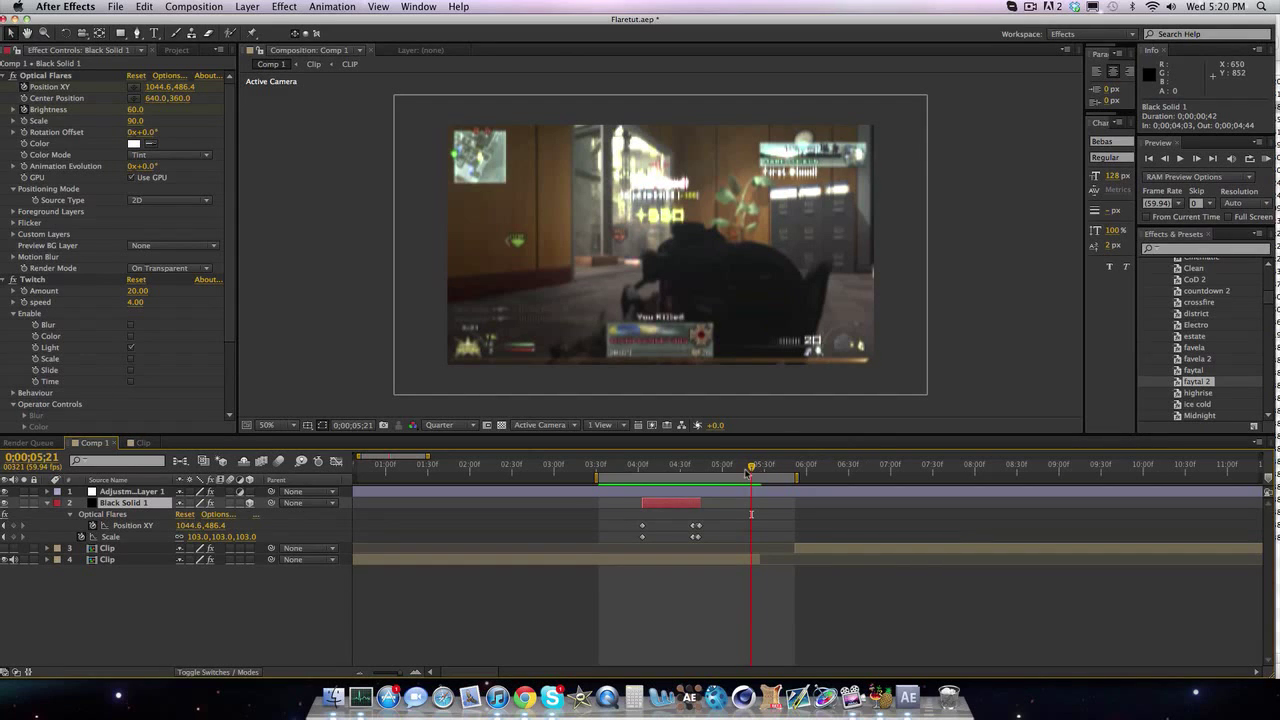
Scrub Comp 1 from 0;00;04;03 to about 0;00;04;22, where the flare glows on the muzzle
{"action": "left_click", "coordinate": [641, 466]}
{"action": "left_click_drag", "start_coordinate": [641, 466], "coordinate": [672, 476]}
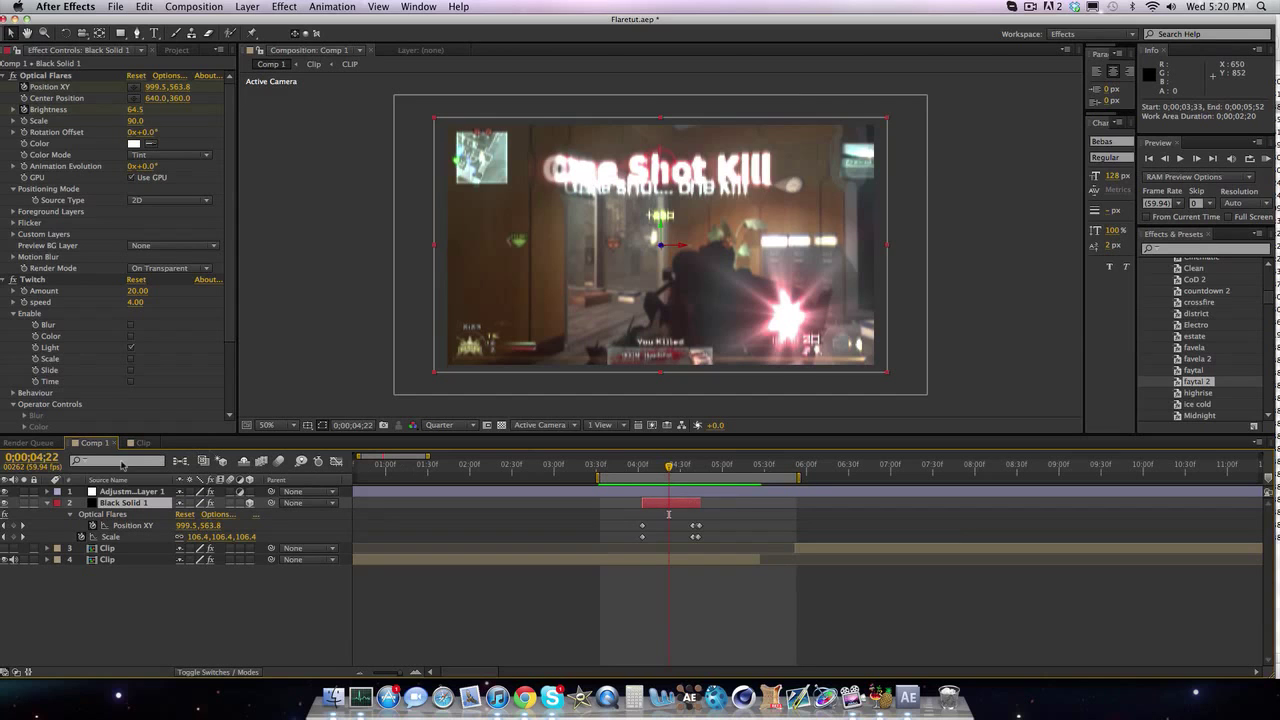
{"action": "left_click", "coordinate": [141, 442]}
Set the mp3 music layer's Audio Levels to -4 dB in Clip, then go back to Comp 1
{"action": "left_click", "coordinate": [131, 527]}
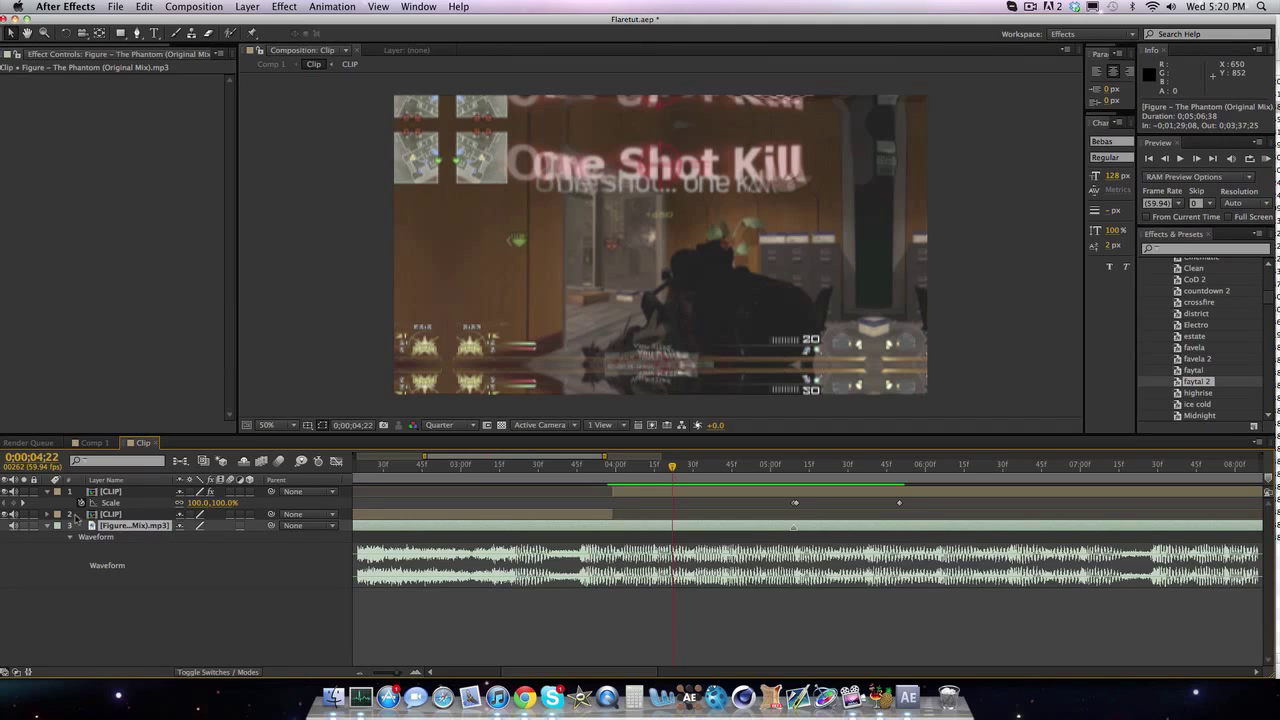
{"action": "left_click", "coordinate": [56, 526]}
{"action": "left_click", "coordinate": [56, 526]}
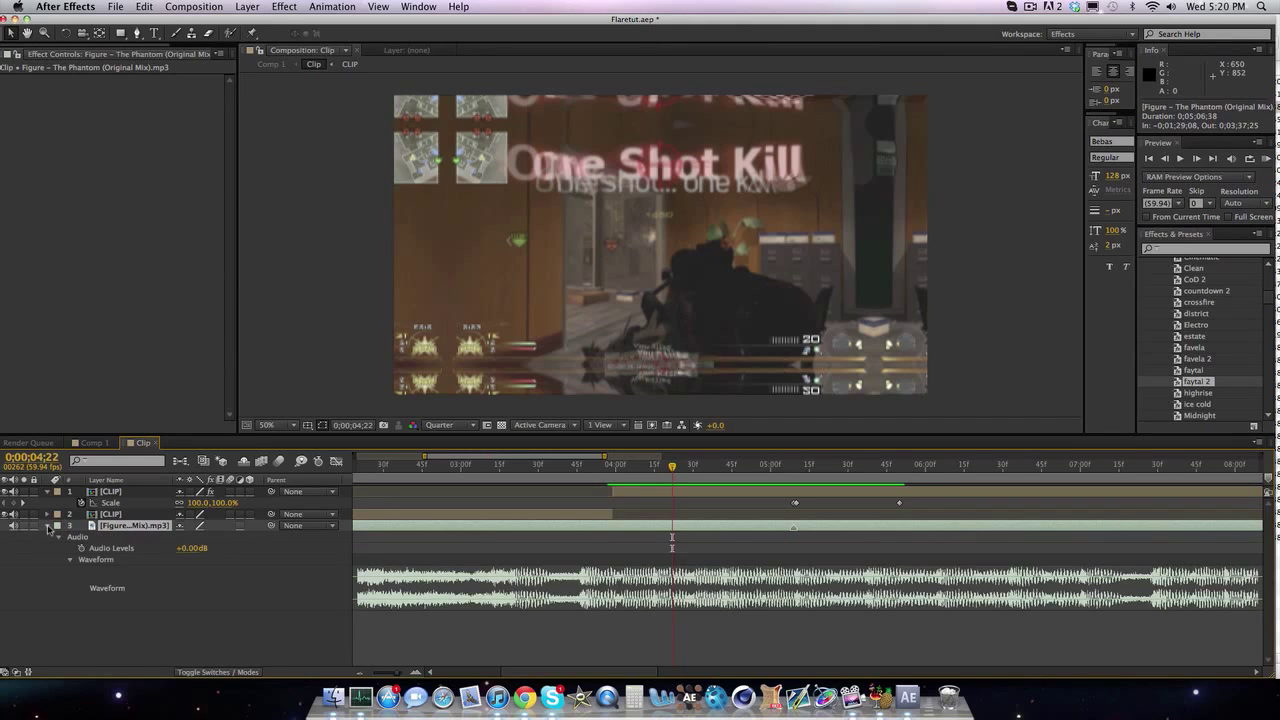
{"action": "left_click", "coordinate": [195, 548]}
{"action": "type", "text": "-4"}
{"action": "key", "text": "Return"}
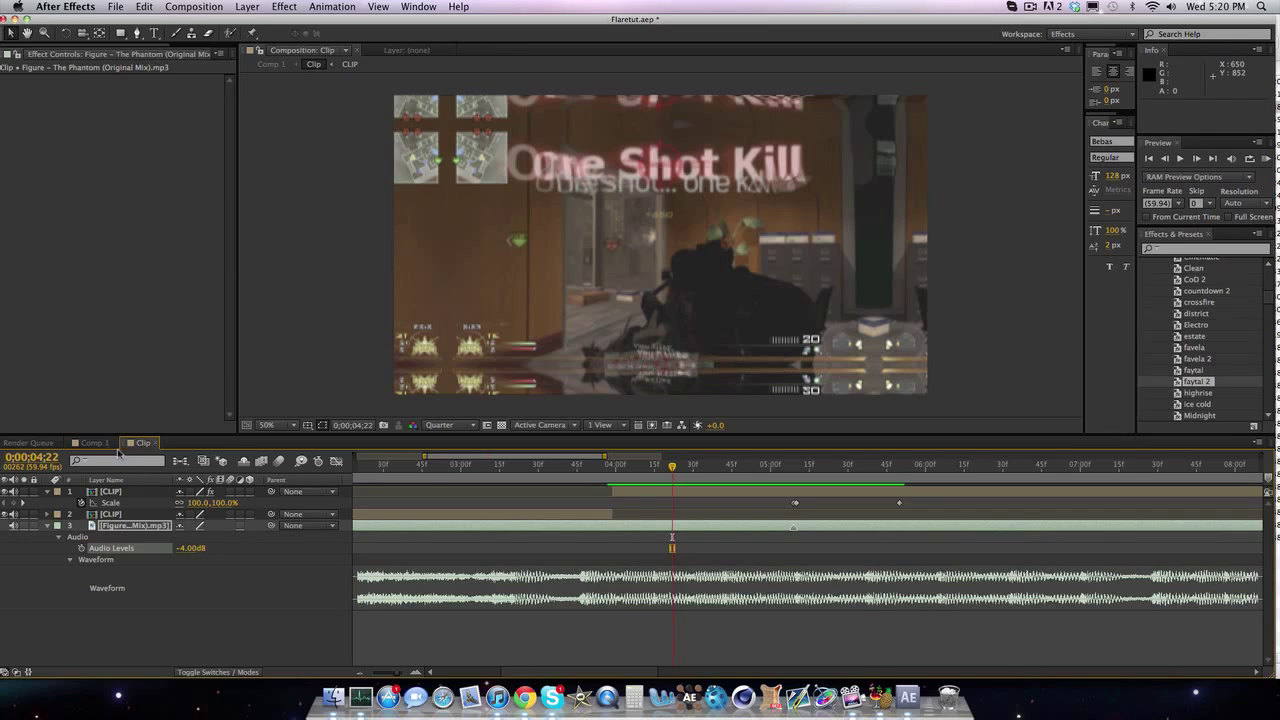
{"action": "left_click", "coordinate": [94, 442]}
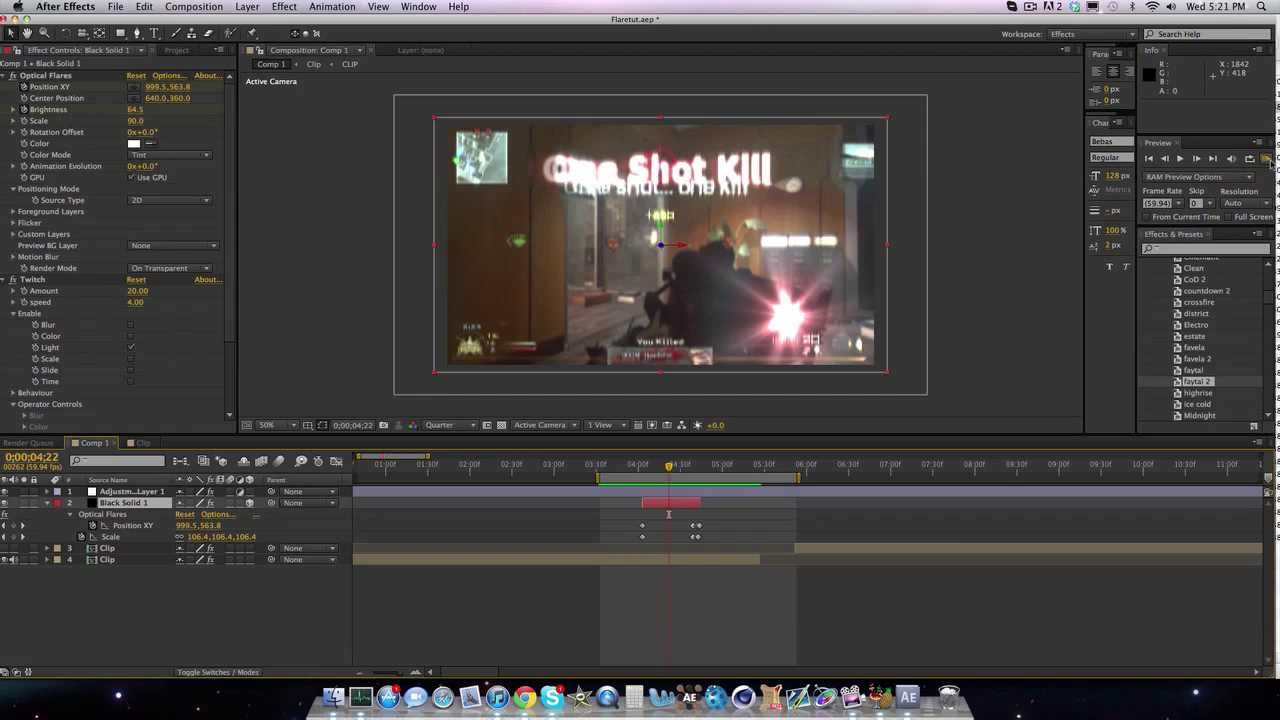
{"action": "scroll", "coordinate": [1200, 285], "scroll_direction": "up", "scroll_amount": 5}
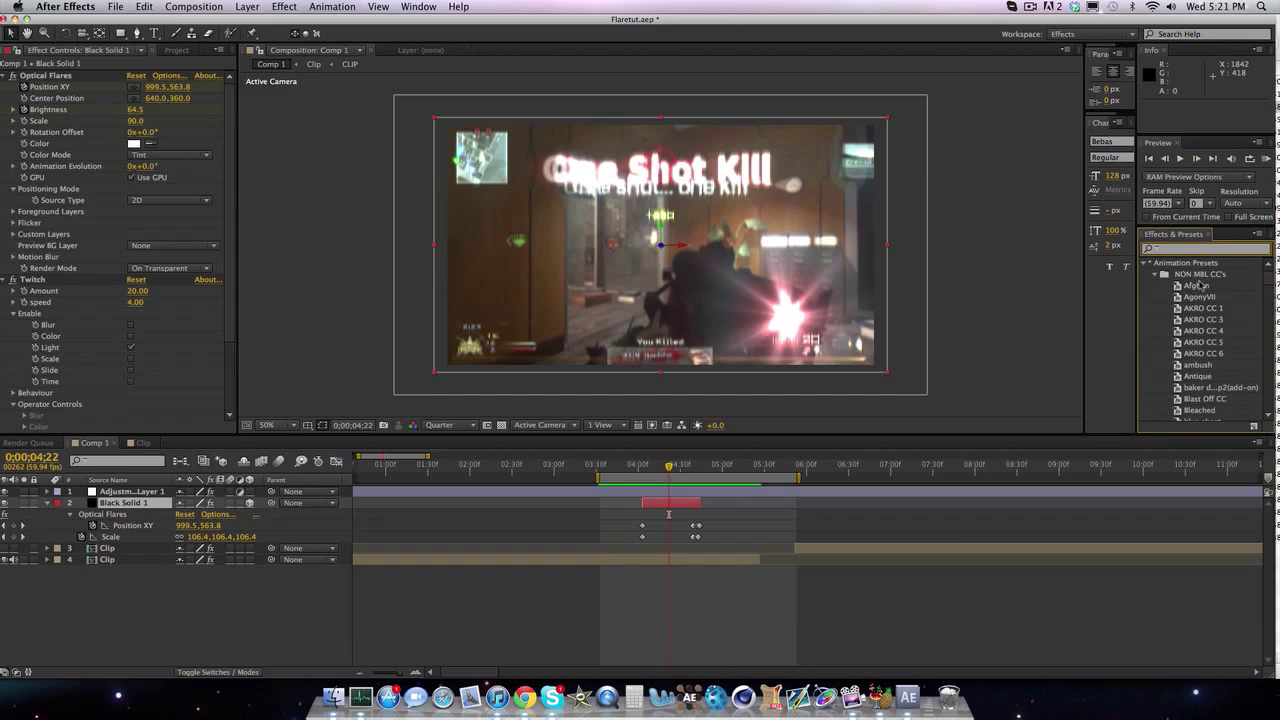
Collapse the Animation Presets folders so Effects & Presets shows only categories
{"action": "left_click", "coordinate": [1157, 279]}
{"action": "left_click", "coordinate": [1147, 264]}
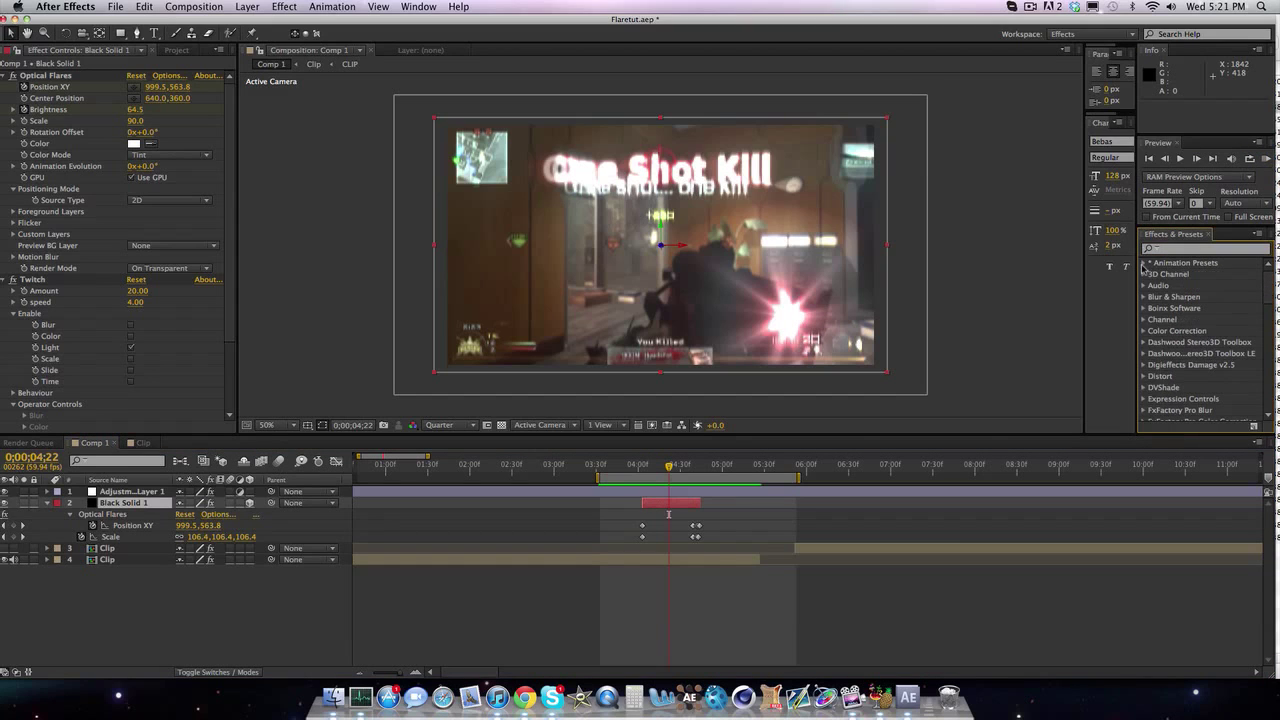
{"action": "left_click", "coordinate": [1020, 291]}
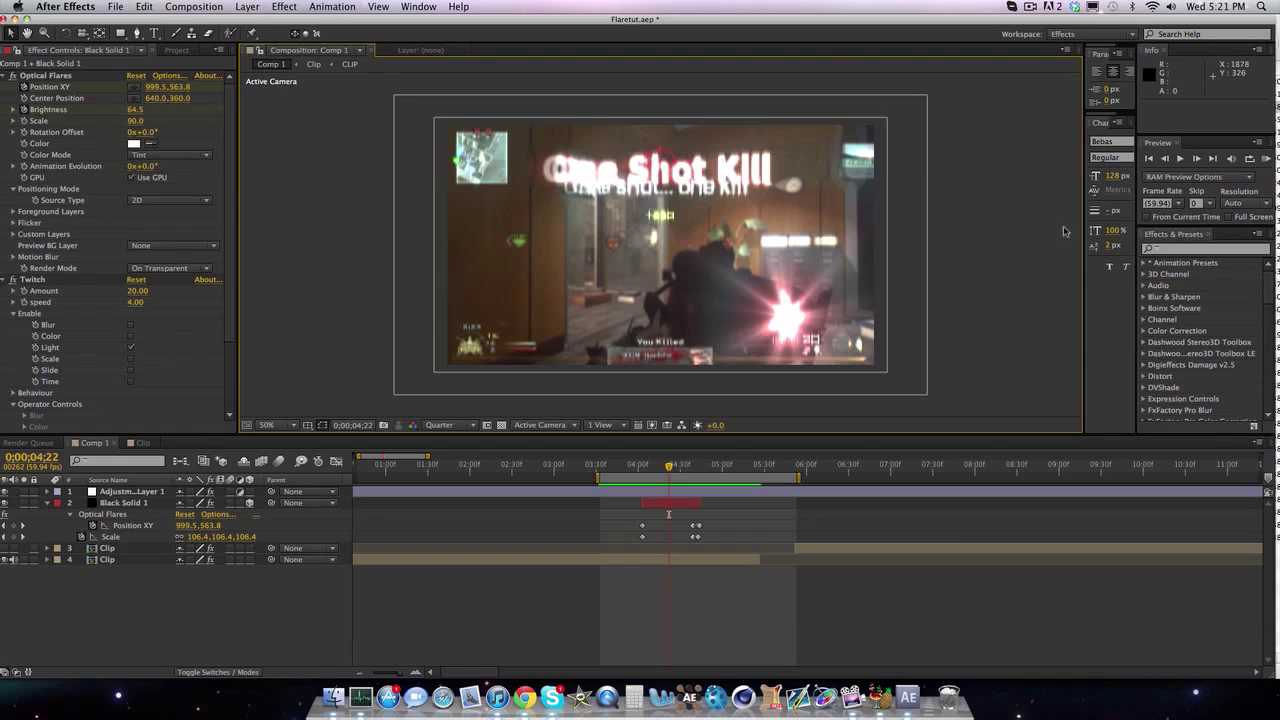
RAM-preview the flare animation, then play it again from 0;00;04;03
{"action": "left_click", "coordinate": [1267, 160]}
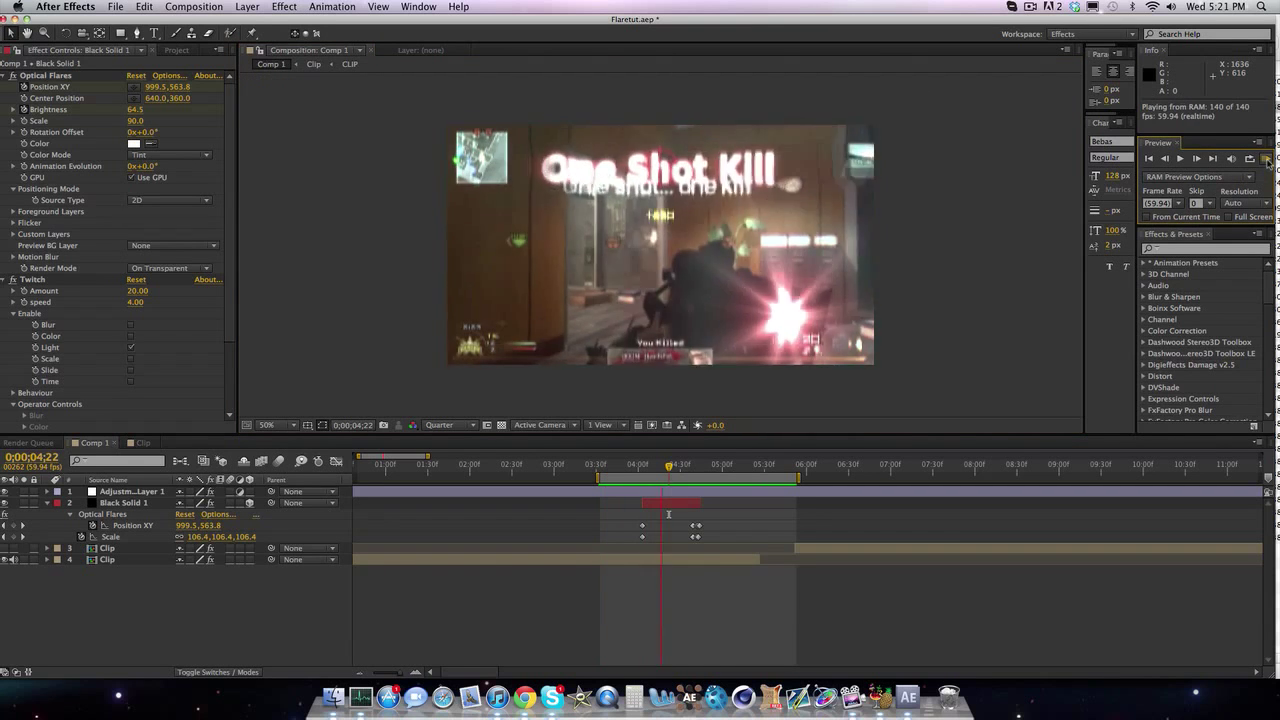
{"action": "left_click_drag", "start_coordinate": [676, 468], "coordinate": [643, 467]}
{"action": "key", "text": "space"}
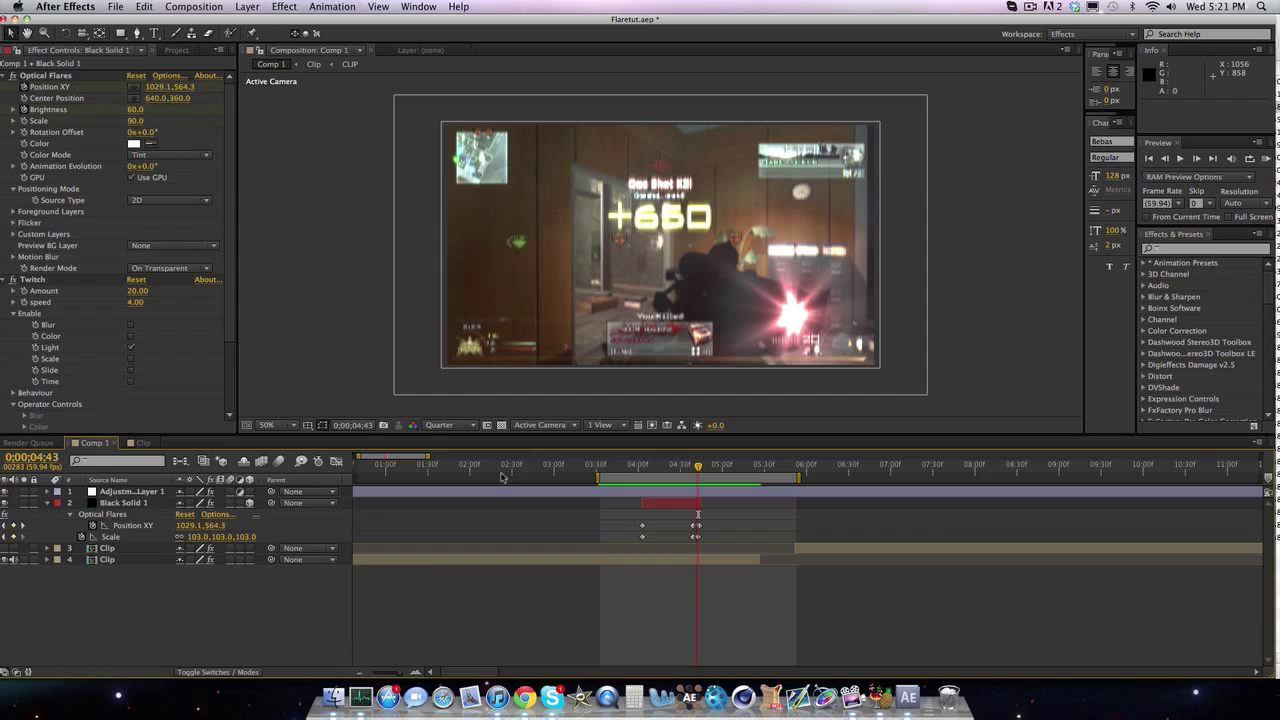
Hide Black Solid 1 and add a new black solid, Black Solid 2, below the adjustment layer
{"action": "left_click_drag", "start_coordinate": [652, 462], "coordinate": [642, 470]}
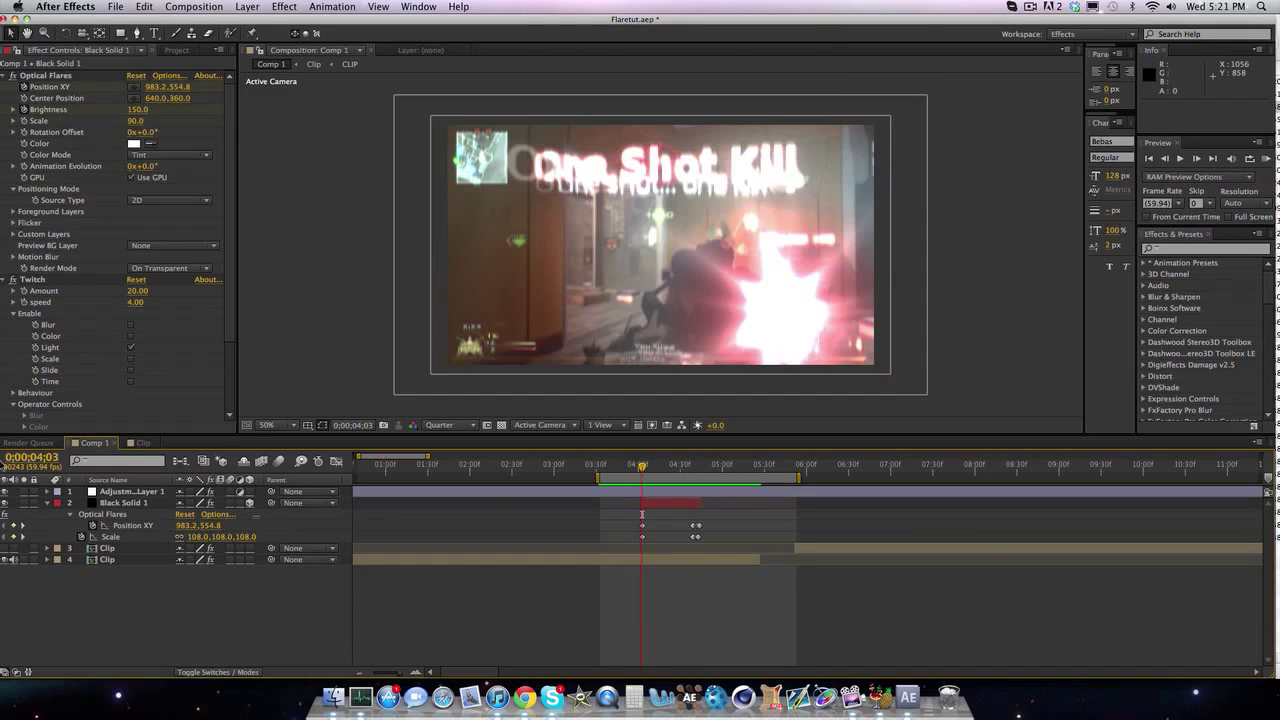
{"action": "left_click", "coordinate": [5, 502]}
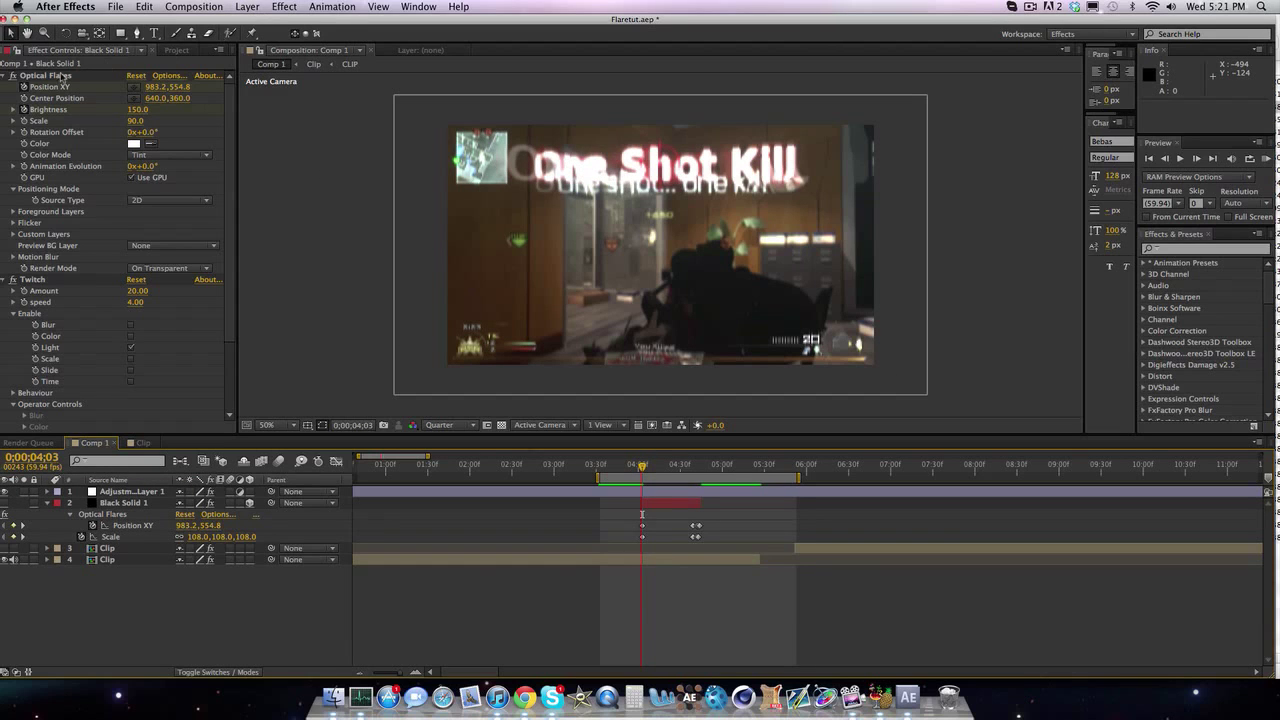
{"action": "left_click", "coordinate": [280, 7]}
{"action": "mouse_move", "coordinate": [248, 7]}
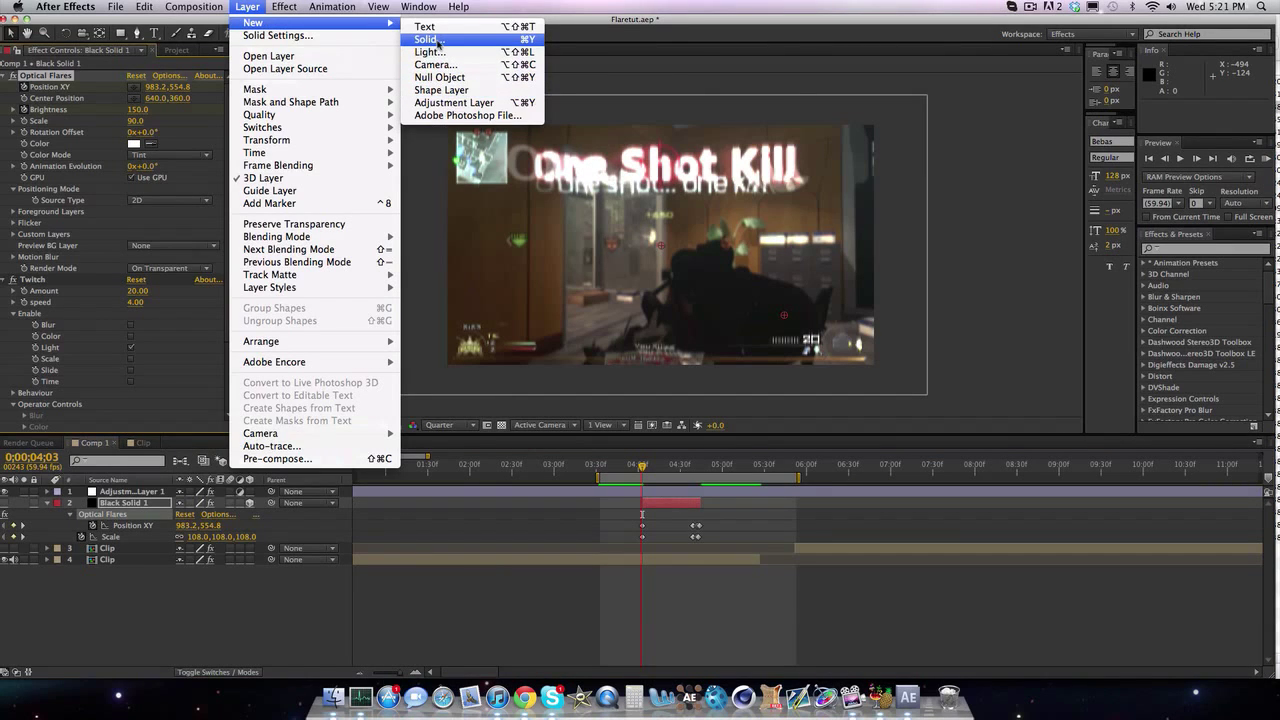
{"action": "left_click", "coordinate": [438, 40]}
{"action": "left_click", "coordinate": [750, 490]}
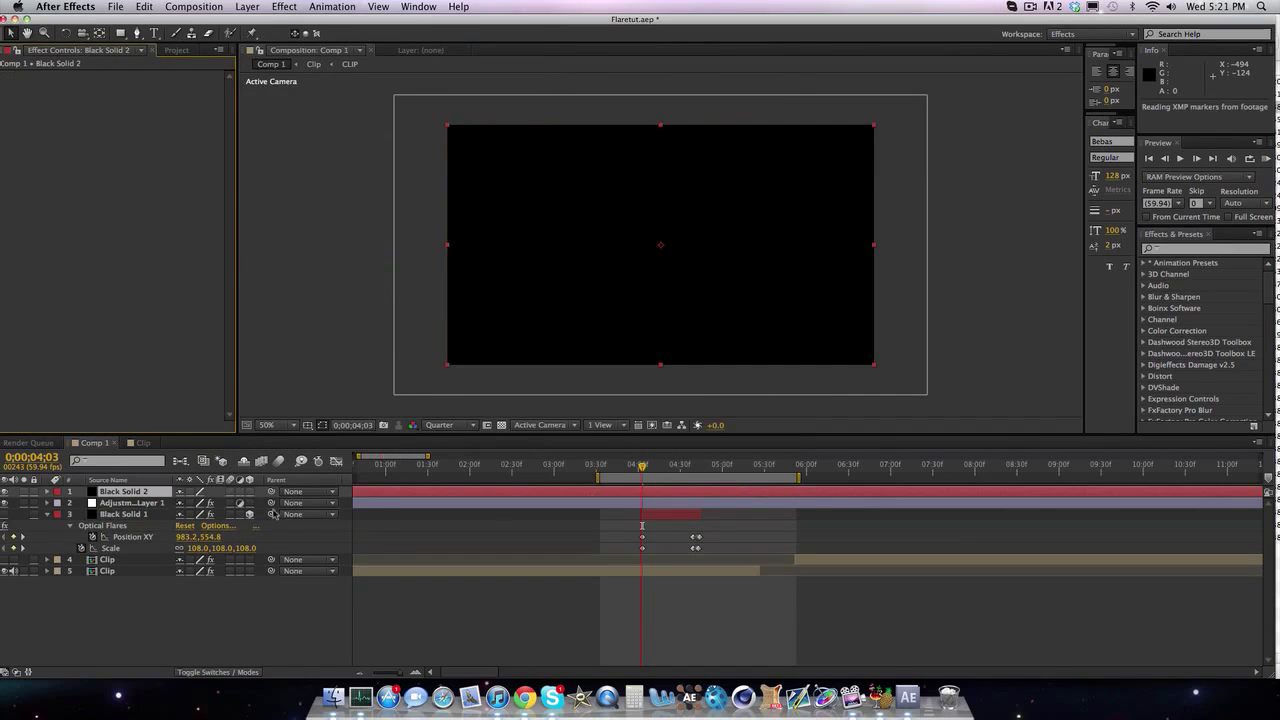
{"action": "left_click_drag", "start_coordinate": [145, 492], "coordinate": [146, 507]}
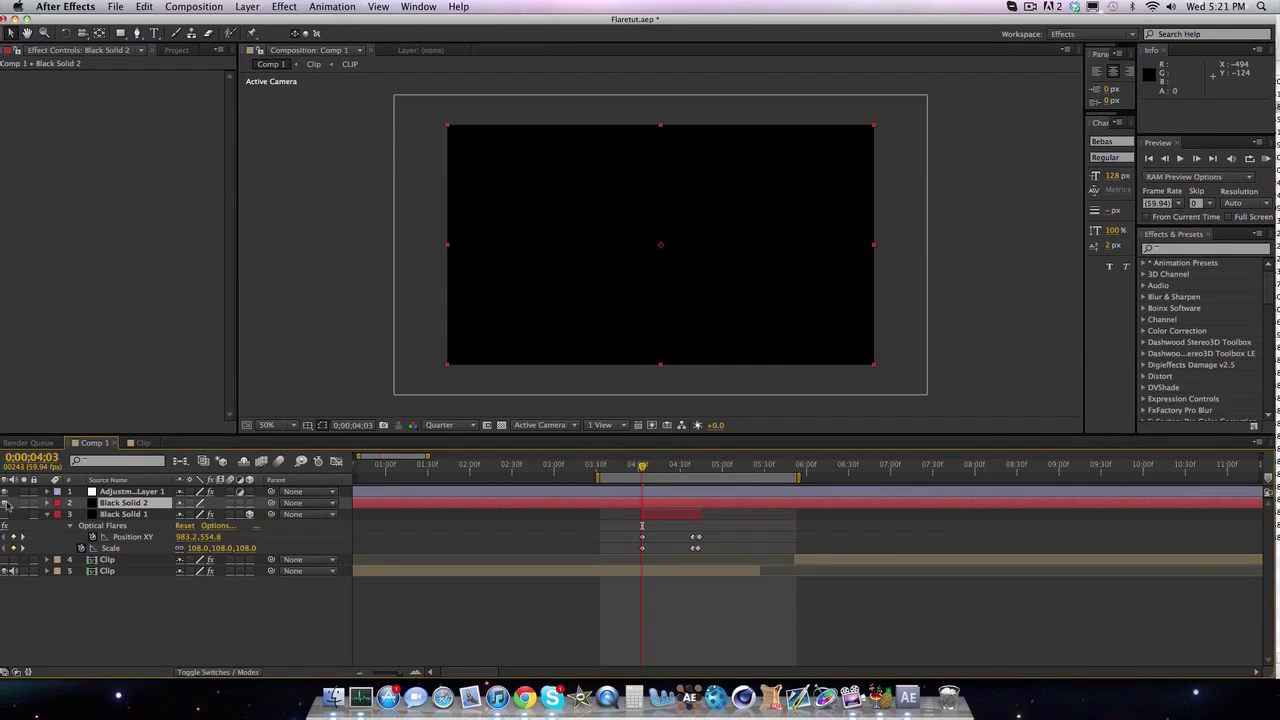
Split Black Solid 2 at 0;00;04;03 and delete the earlier part so it starts there
{"action": "key", "text": "super+shift+d"}
{"action": "left_click", "coordinate": [633, 518]}
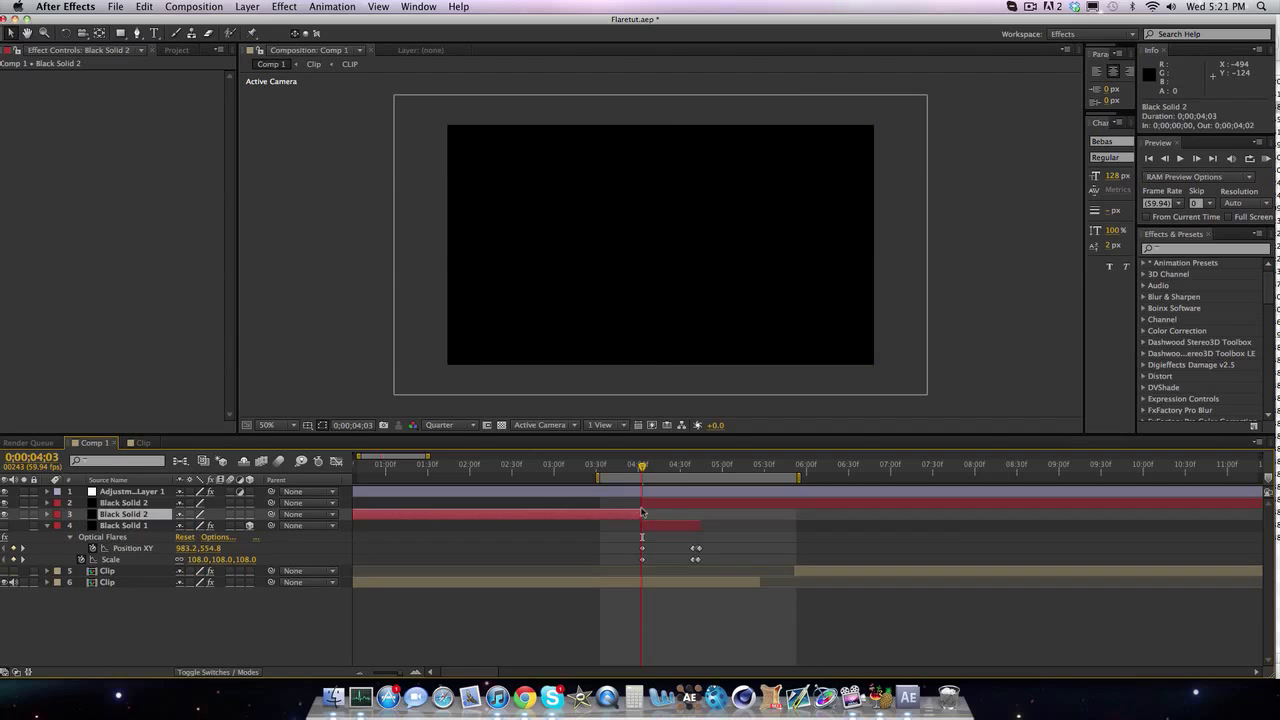
{"action": "key", "text": "Delete"}
{"action": "left_click", "coordinate": [656, 505]}
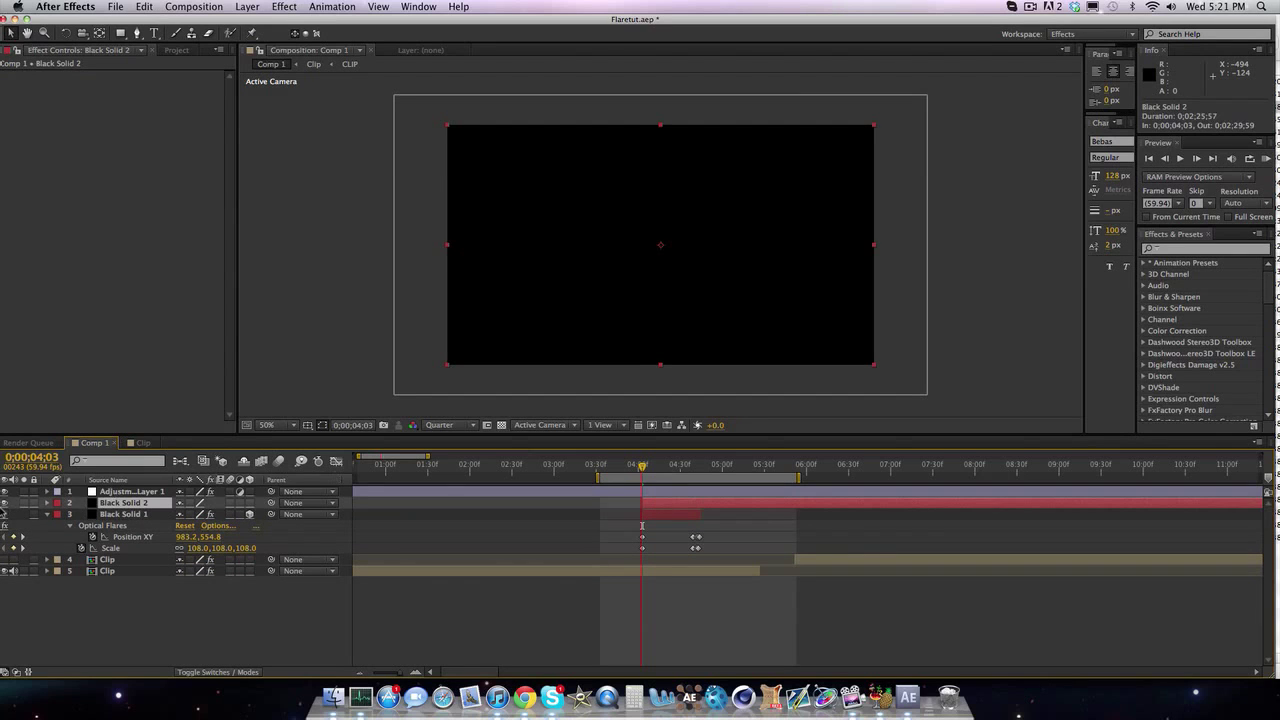
{"action": "left_click", "coordinate": [4, 502]}
{"action": "left_click", "coordinate": [4, 502]}
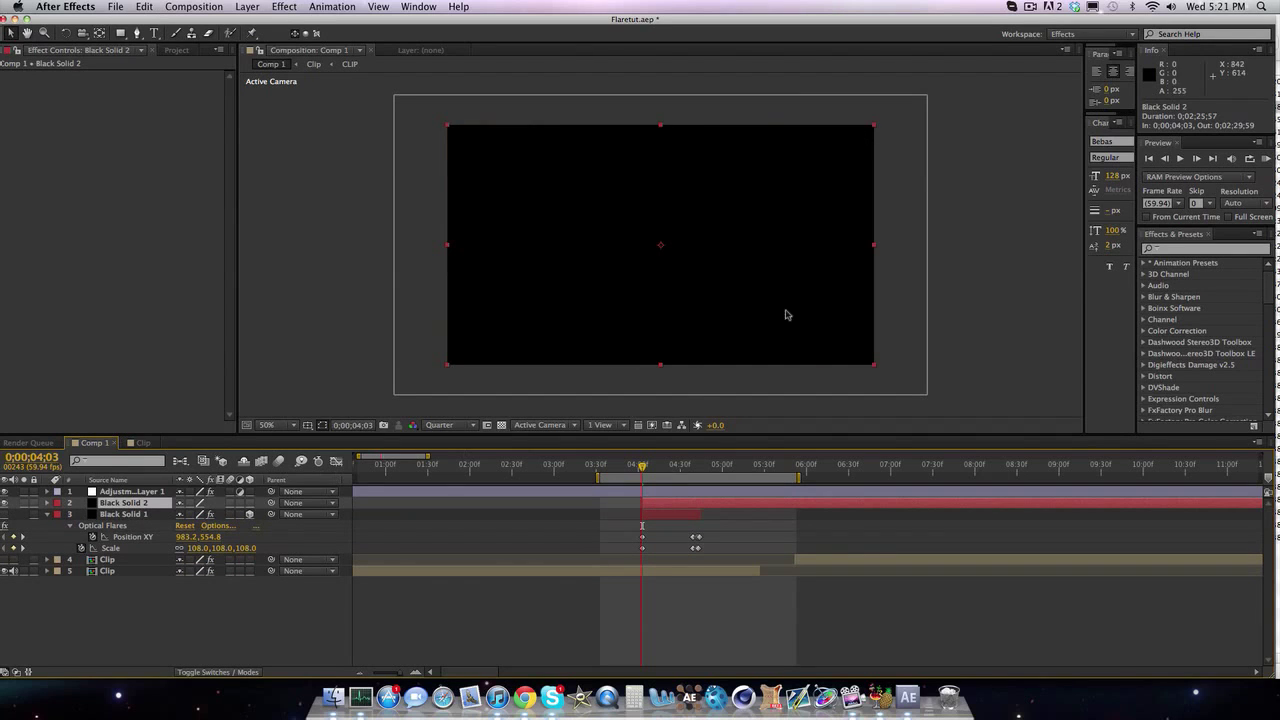
{"action": "left_click", "coordinate": [1193, 248]}
Apply Optical Flares to Black Solid 2 with Render Mode On Transparent, centred at 1022, 586 on the gun
{"action": "type", "text": "optical flare"}
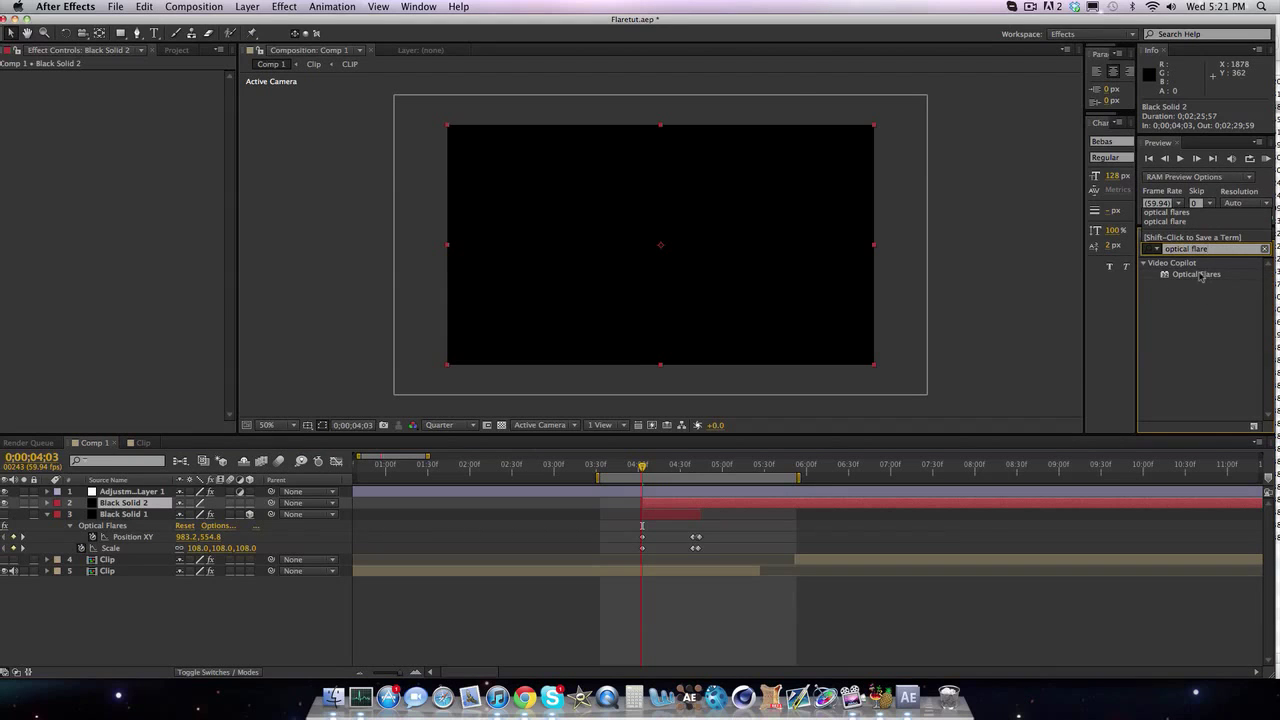
{"action": "left_click_drag", "start_coordinate": [1200, 274], "coordinate": [652, 511]}
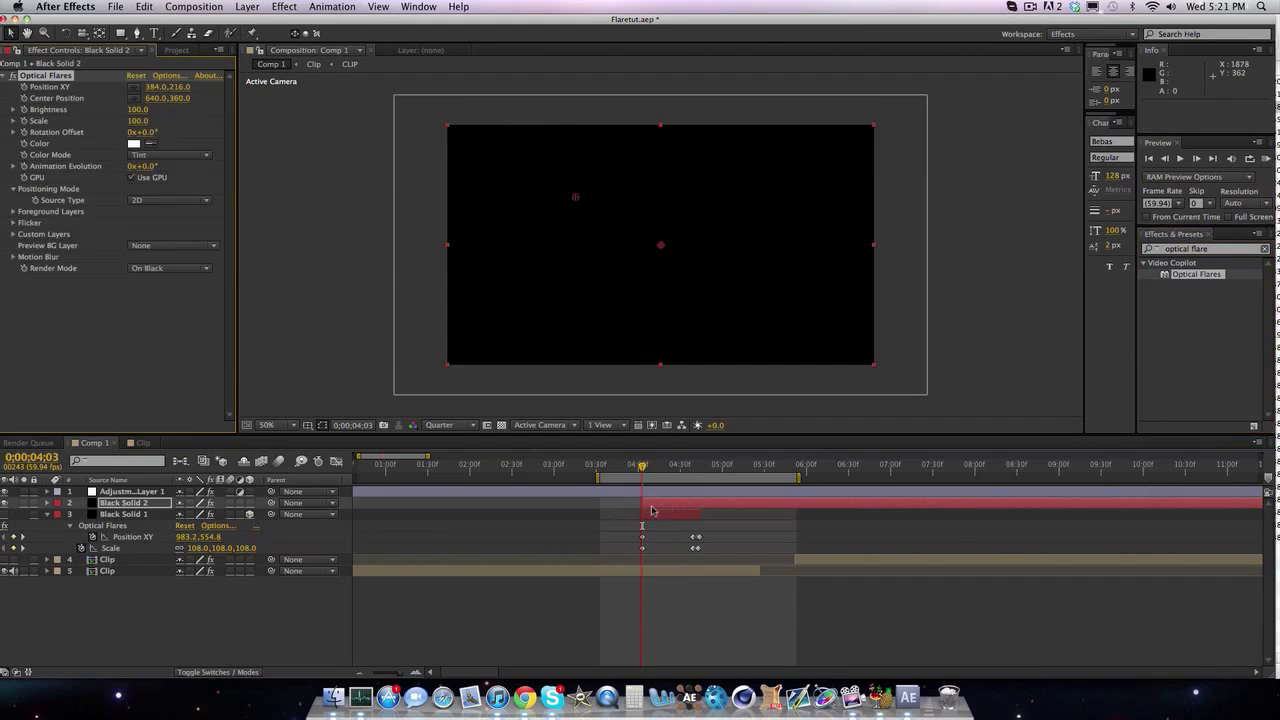
{"action": "left_click", "coordinate": [172, 270]}
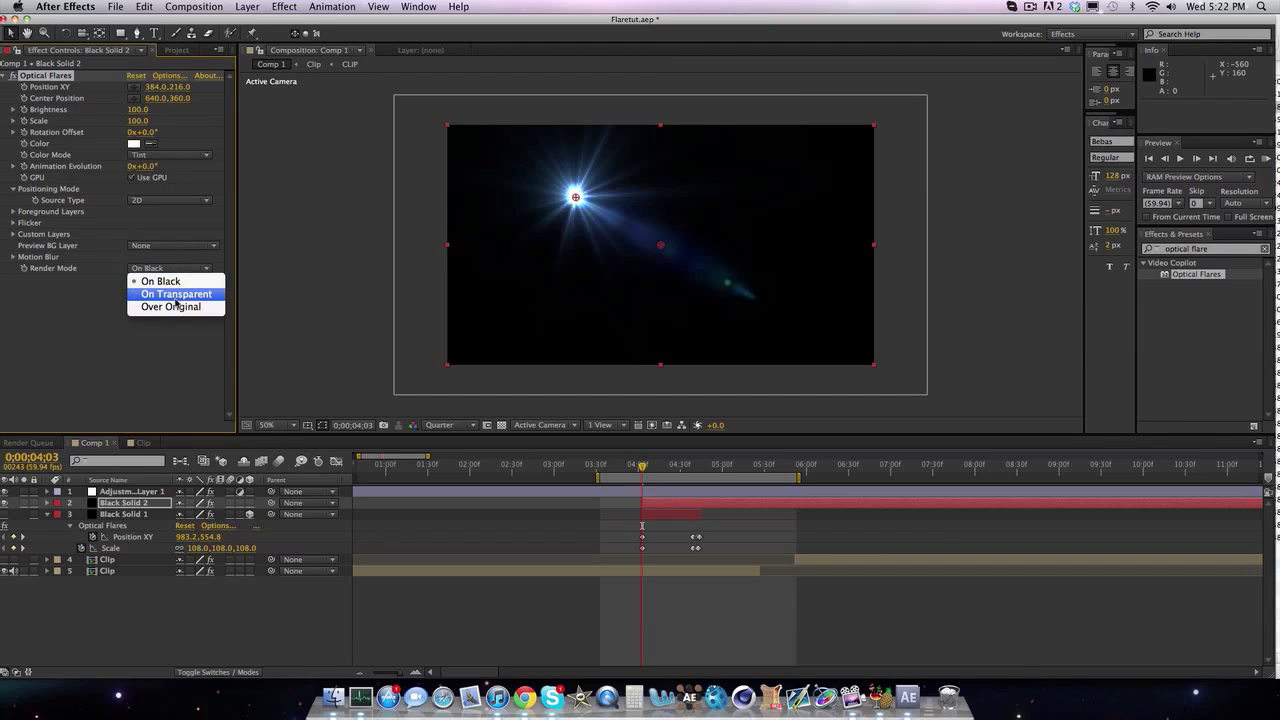
{"action": "left_click", "coordinate": [174, 296]}
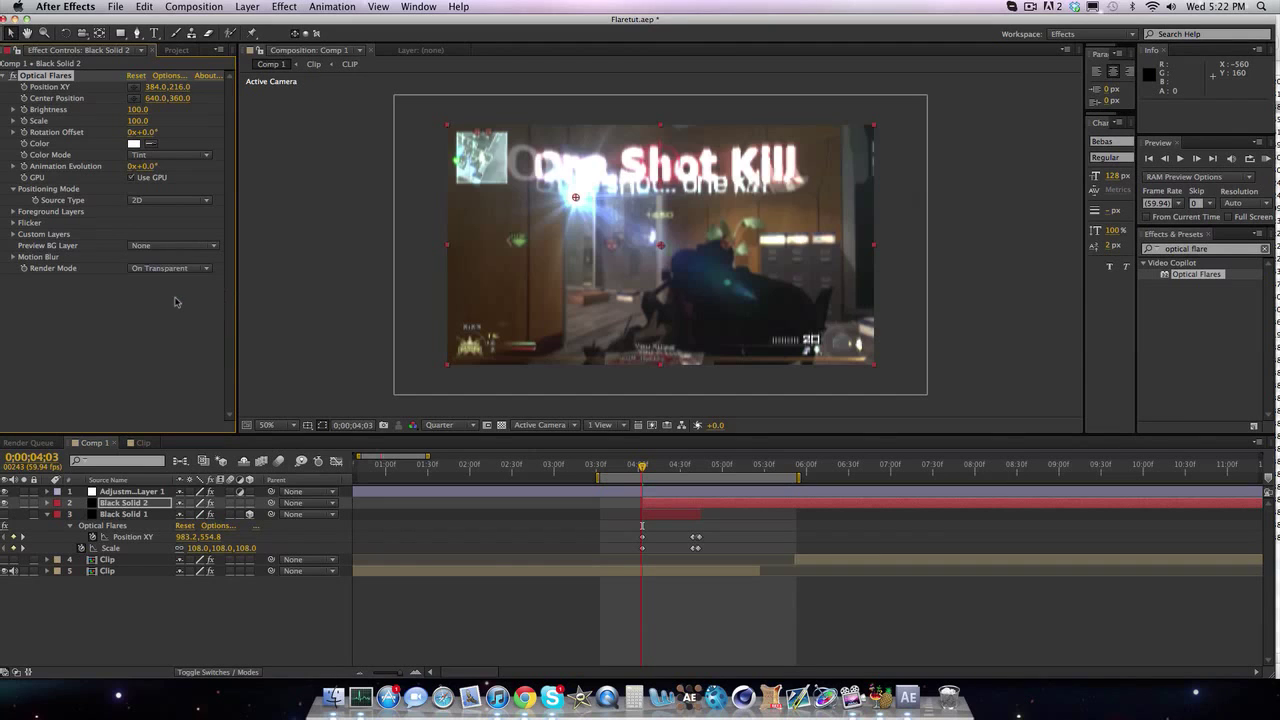
{"action": "left_click_drag", "start_coordinate": [582, 202], "coordinate": [788, 321]}
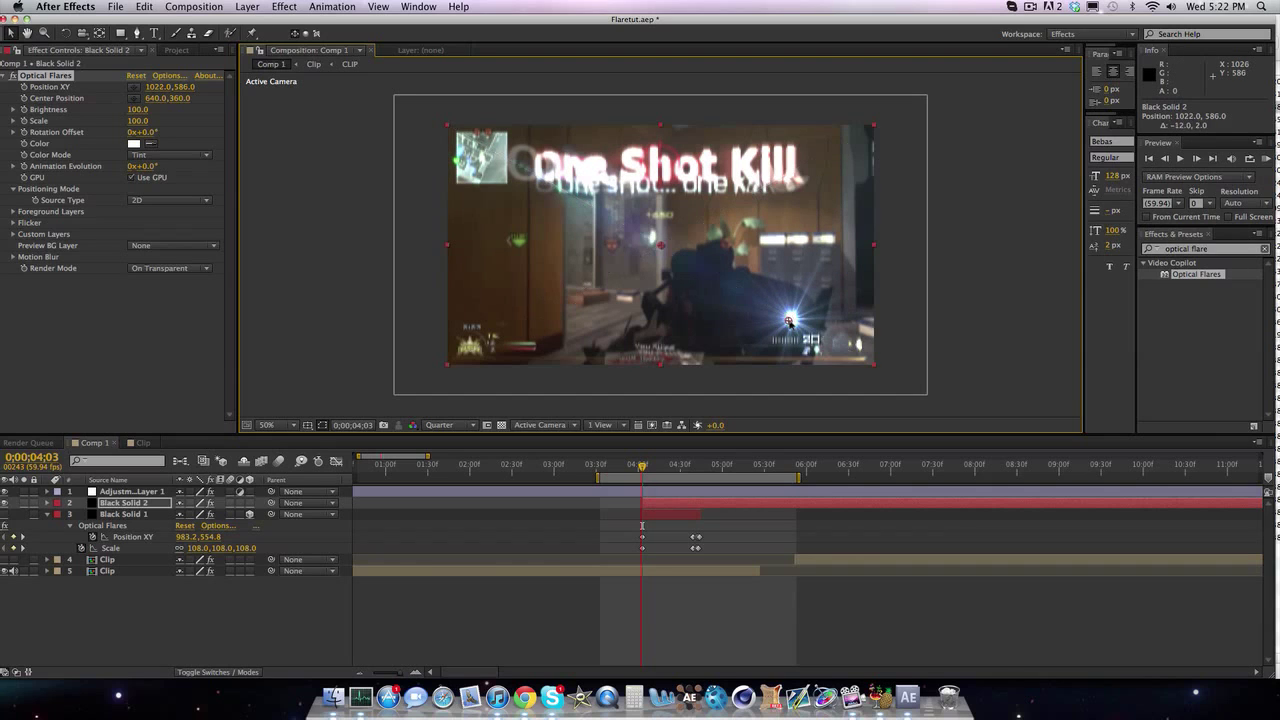
In the Optical Flares editor, remove every default element from the flare stack
{"action": "left_click", "coordinate": [168, 76]}
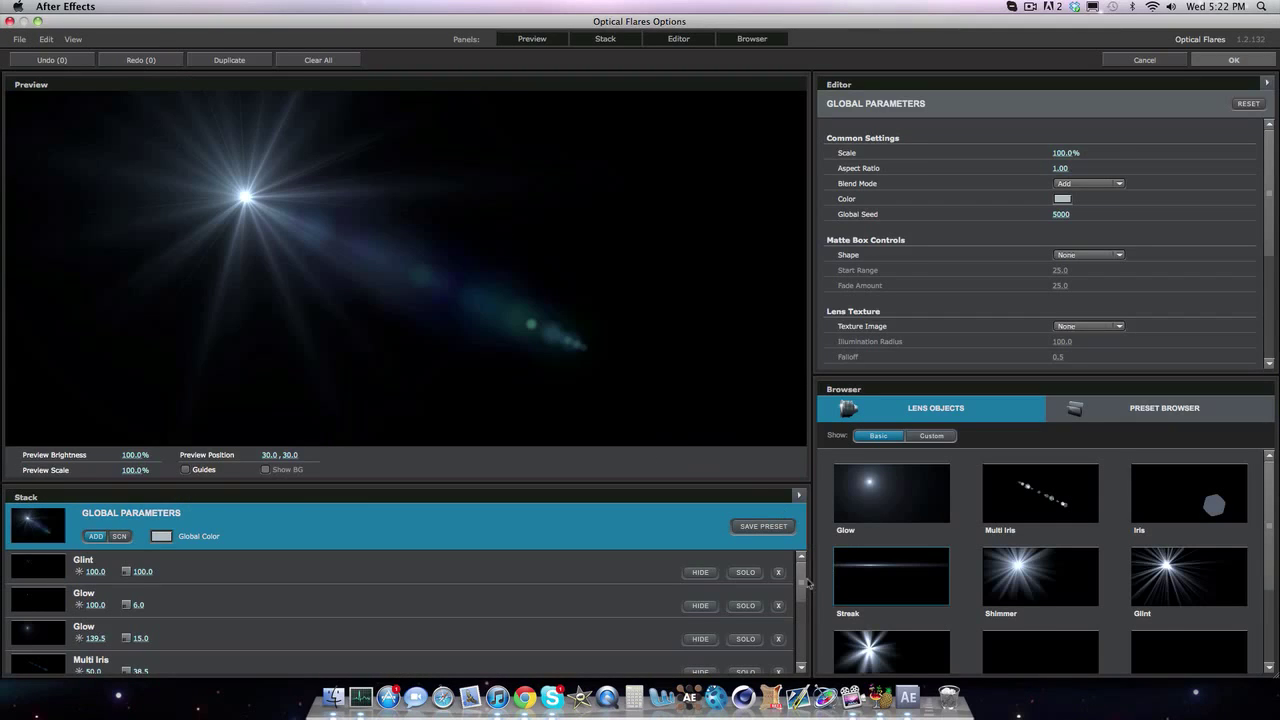
{"action": "left_click", "coordinate": [778, 572]}
{"action": "left_click", "coordinate": [778, 572]}
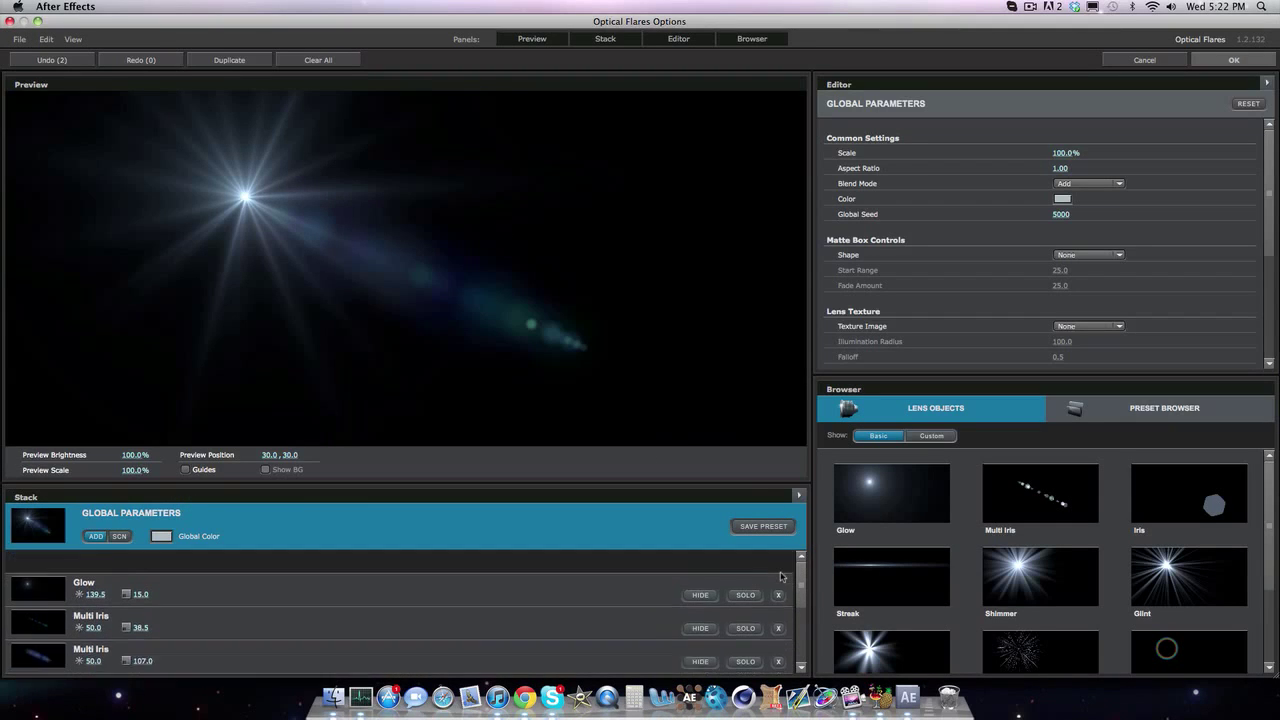
{"action": "left_click", "coordinate": [778, 572]}
{"action": "left_click", "coordinate": [778, 572]}
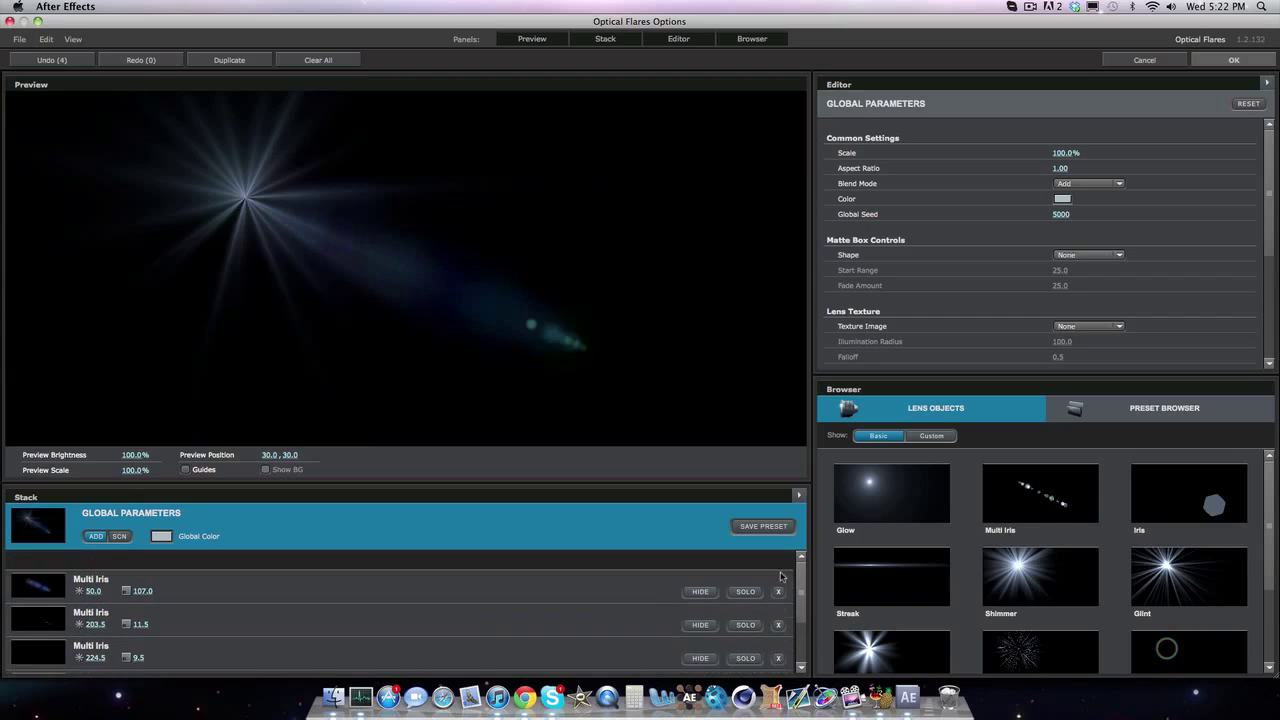
{"action": "left_click", "coordinate": [778, 572]}
{"action": "left_click", "coordinate": [778, 572]}
{"action": "left_click", "coordinate": [778, 572]}
{"action": "left_click", "coordinate": [778, 572]}
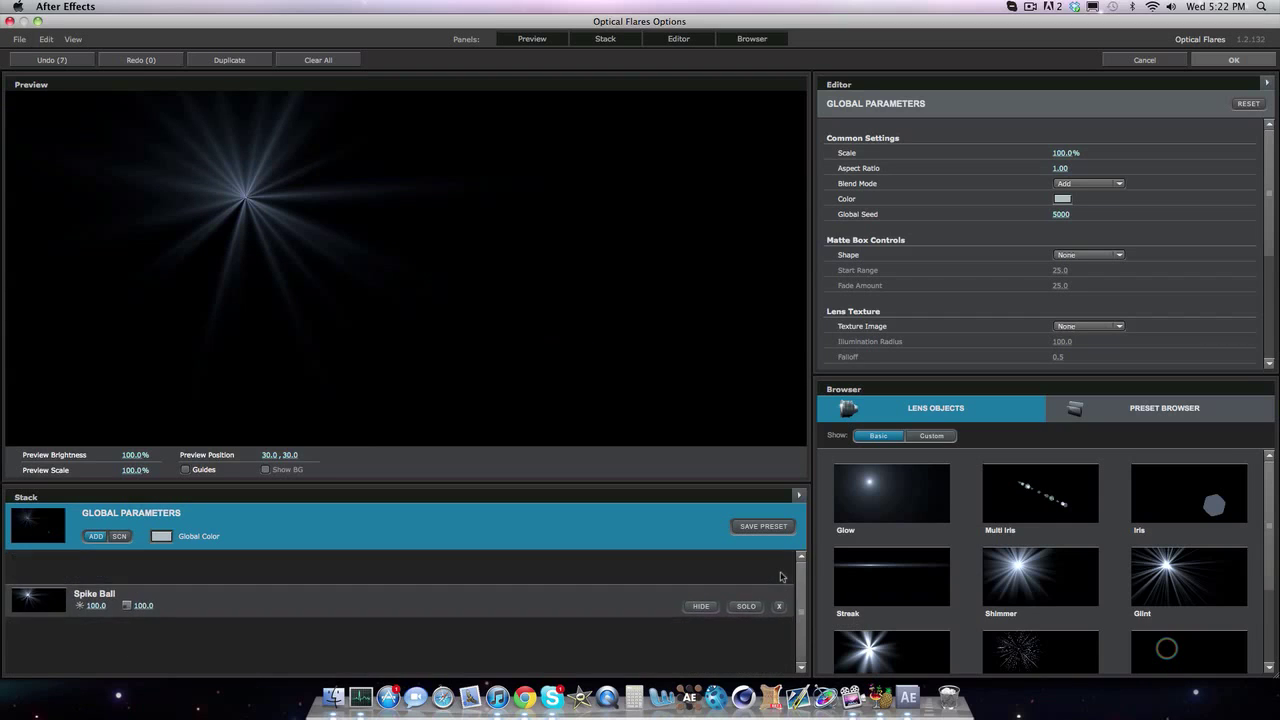
{"action": "left_click", "coordinate": [778, 572]}
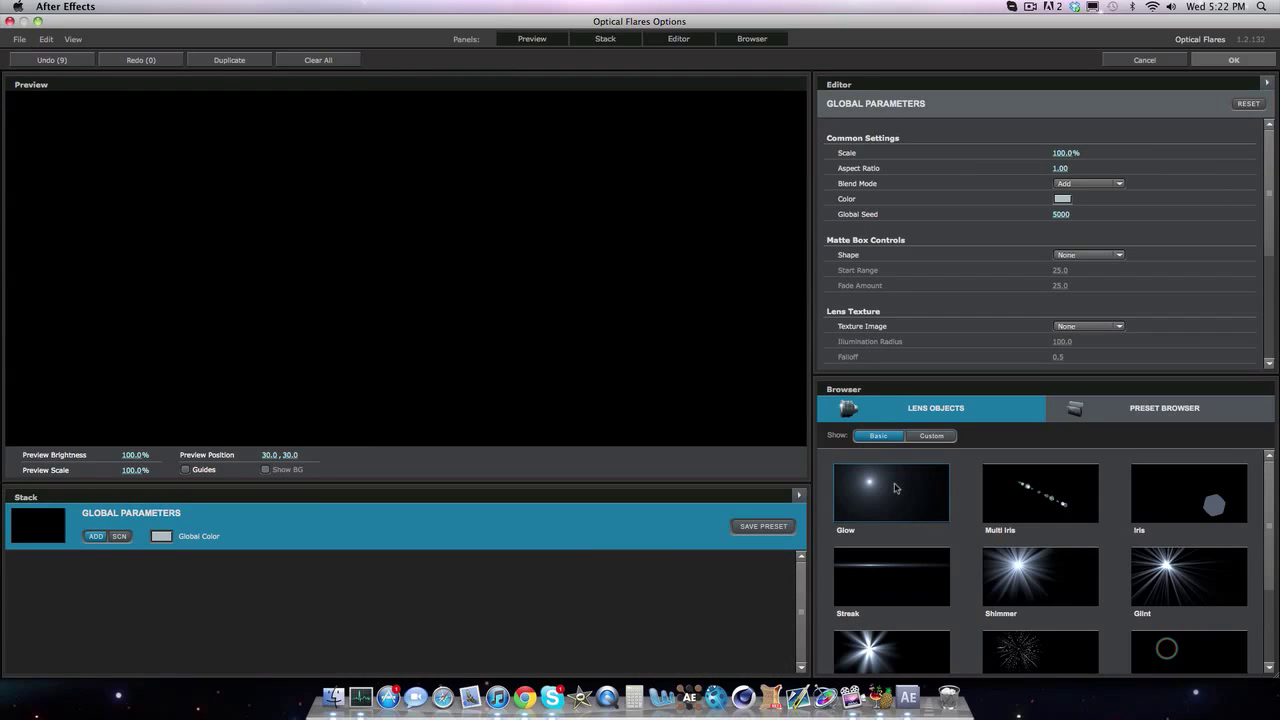
Add a Glow and a Spike Ball element to the empty flare
{"action": "scroll", "coordinate": [897, 481], "scroll_direction": "down", "scroll_amount": 3}
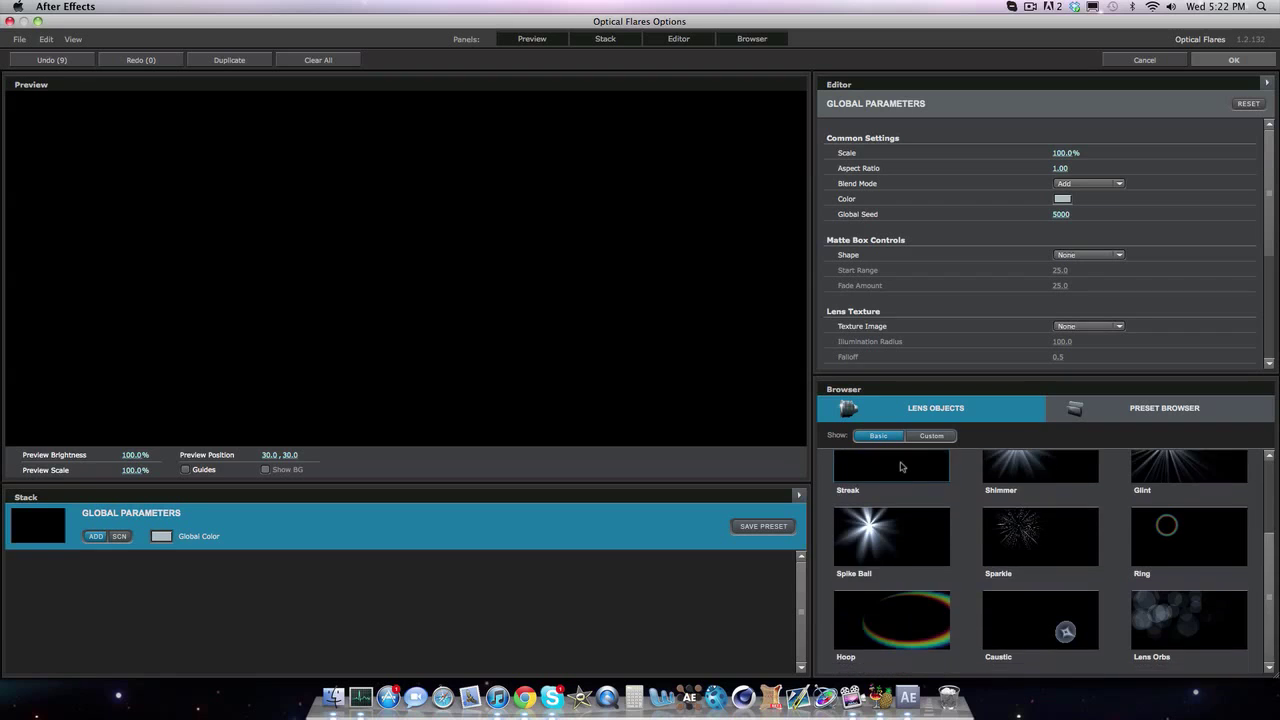
{"action": "scroll", "coordinate": [900, 473], "scroll_direction": "up", "scroll_amount": 3}
{"action": "left_click", "coordinate": [900, 478]}
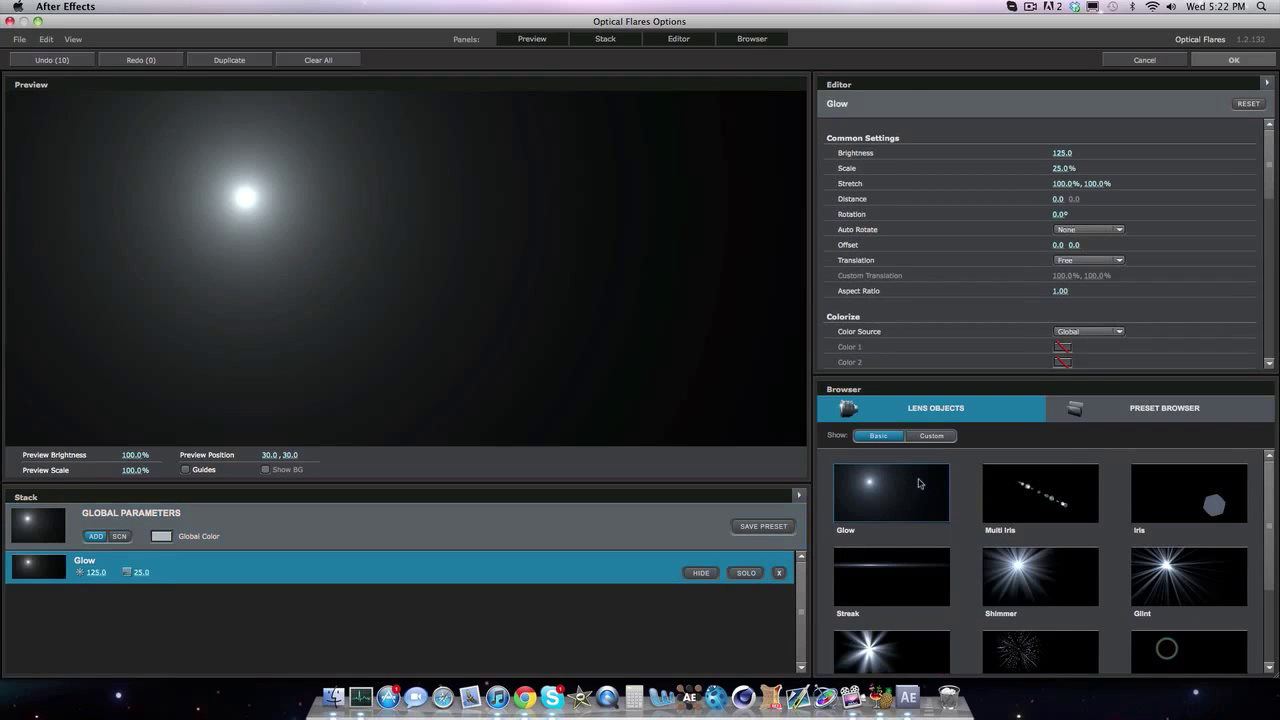
{"action": "scroll", "coordinate": [898, 542], "scroll_direction": "down", "scroll_amount": 4}
{"action": "left_click", "coordinate": [883, 543]}
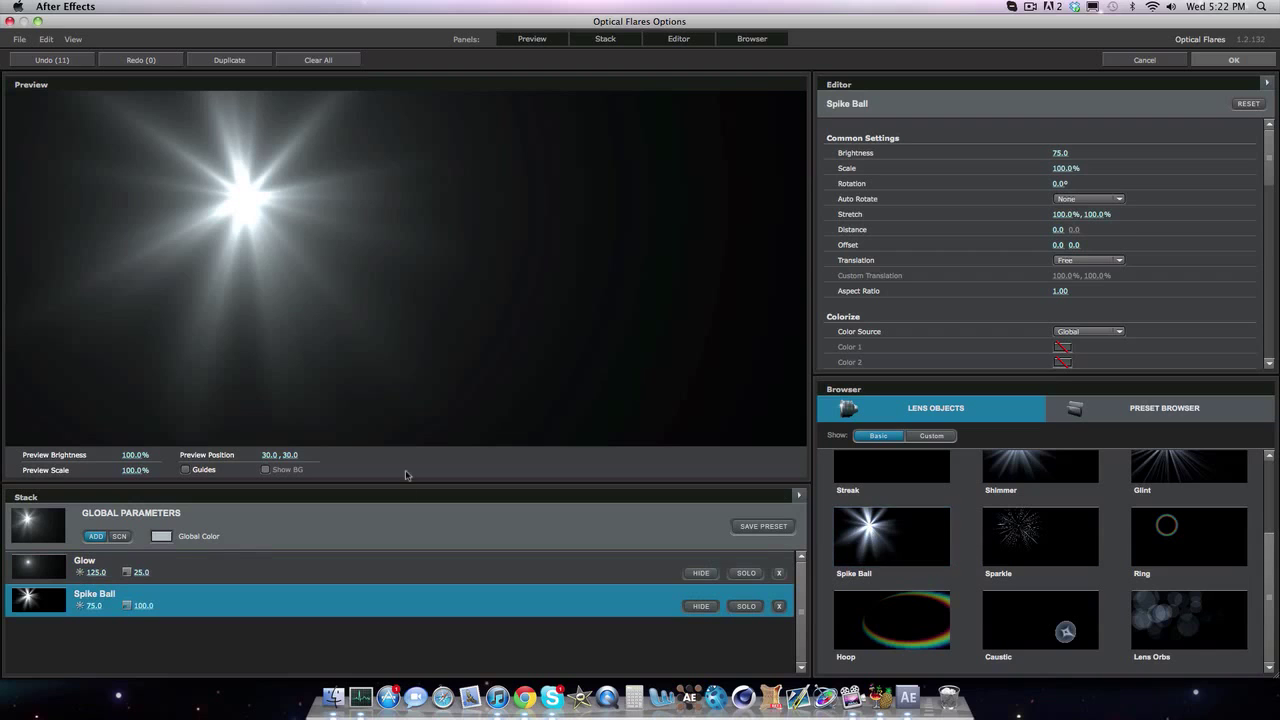
Try Shimmer, Glint and Ring elements, removing each to keep only Glow and Spike Ball
{"action": "left_click", "coordinate": [701, 606]}
{"action": "scroll", "coordinate": [1029, 567], "scroll_direction": "up", "scroll_amount": 2}
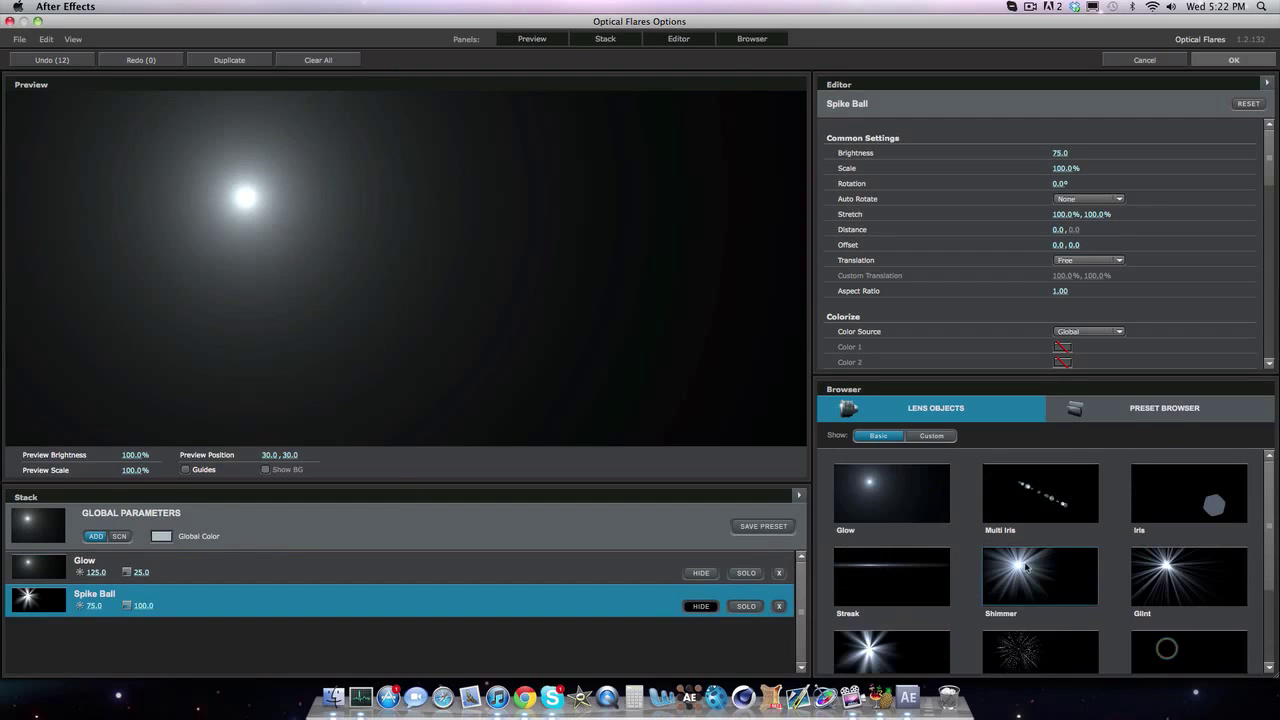
{"action": "left_click", "coordinate": [1040, 576]}
{"action": "left_click", "coordinate": [780, 639]}
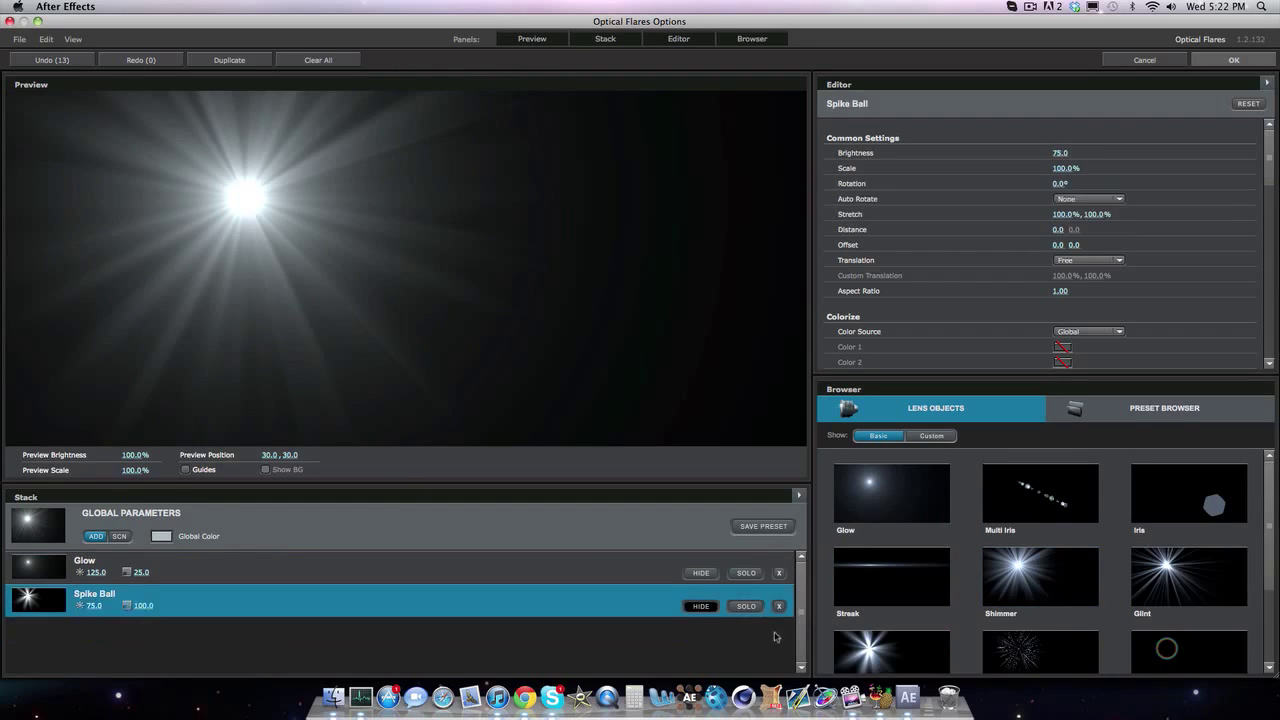
{"action": "left_click", "coordinate": [703, 606]}
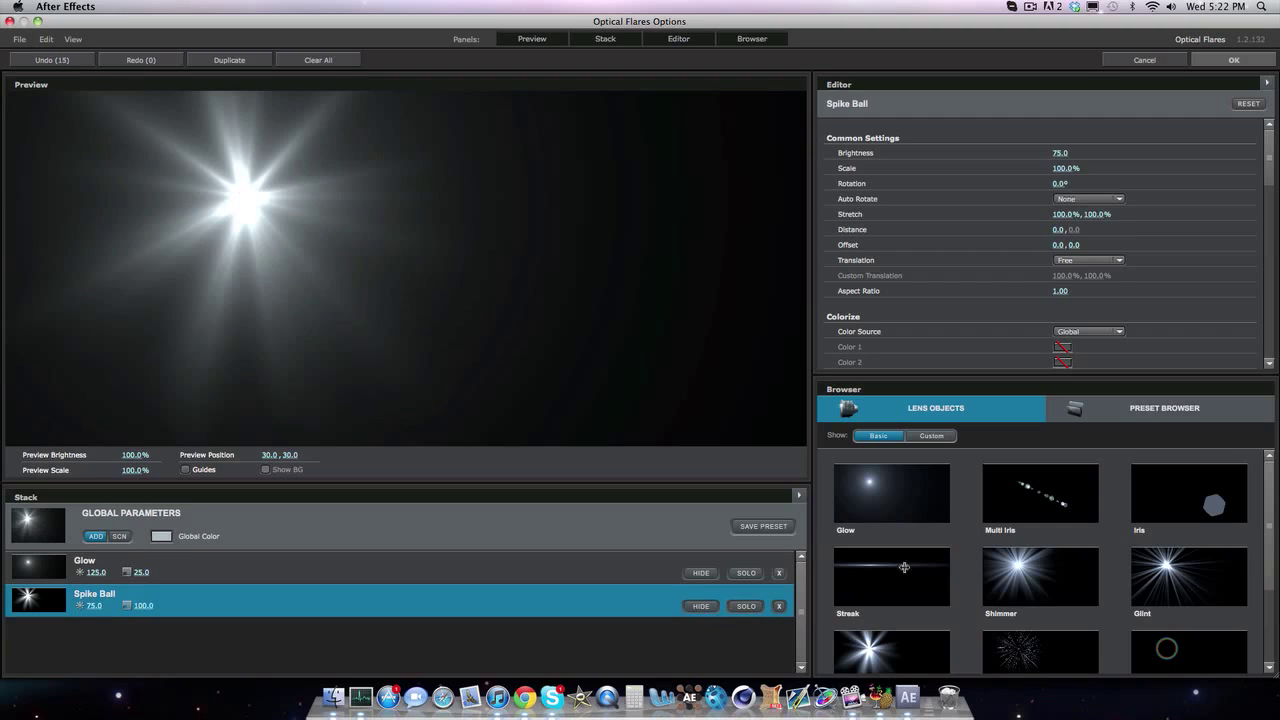
{"action": "left_click", "coordinate": [1181, 574]}
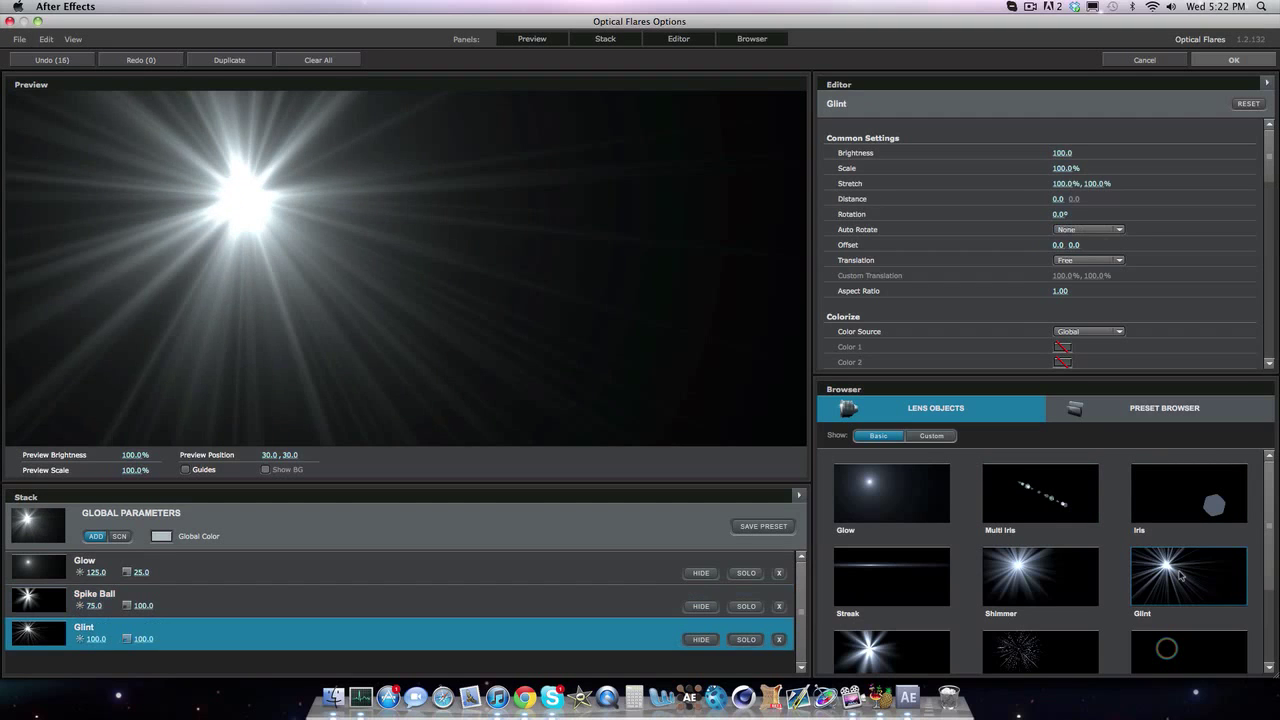
{"action": "left_click", "coordinate": [779, 640]}
{"action": "scroll", "coordinate": [886, 600], "scroll_direction": "down", "scroll_amount": 3}
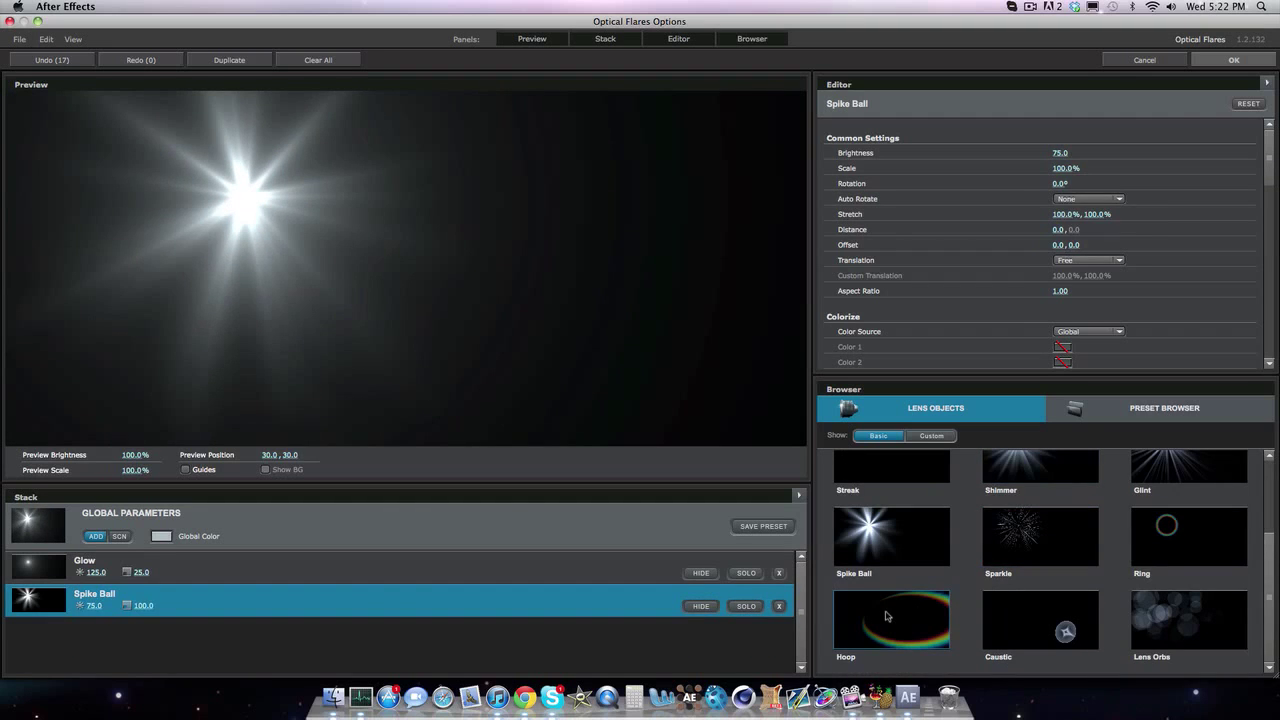
{"action": "left_click", "coordinate": [1187, 515]}
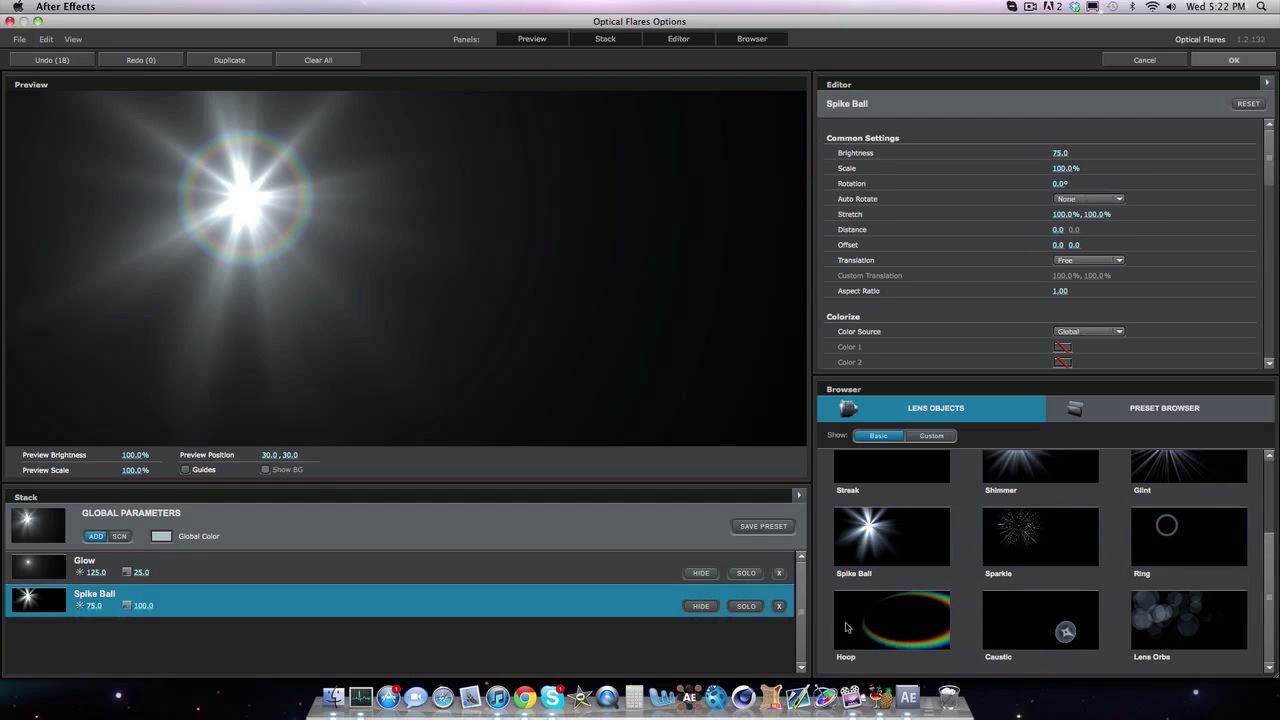
{"action": "left_click", "coordinate": [779, 640]}
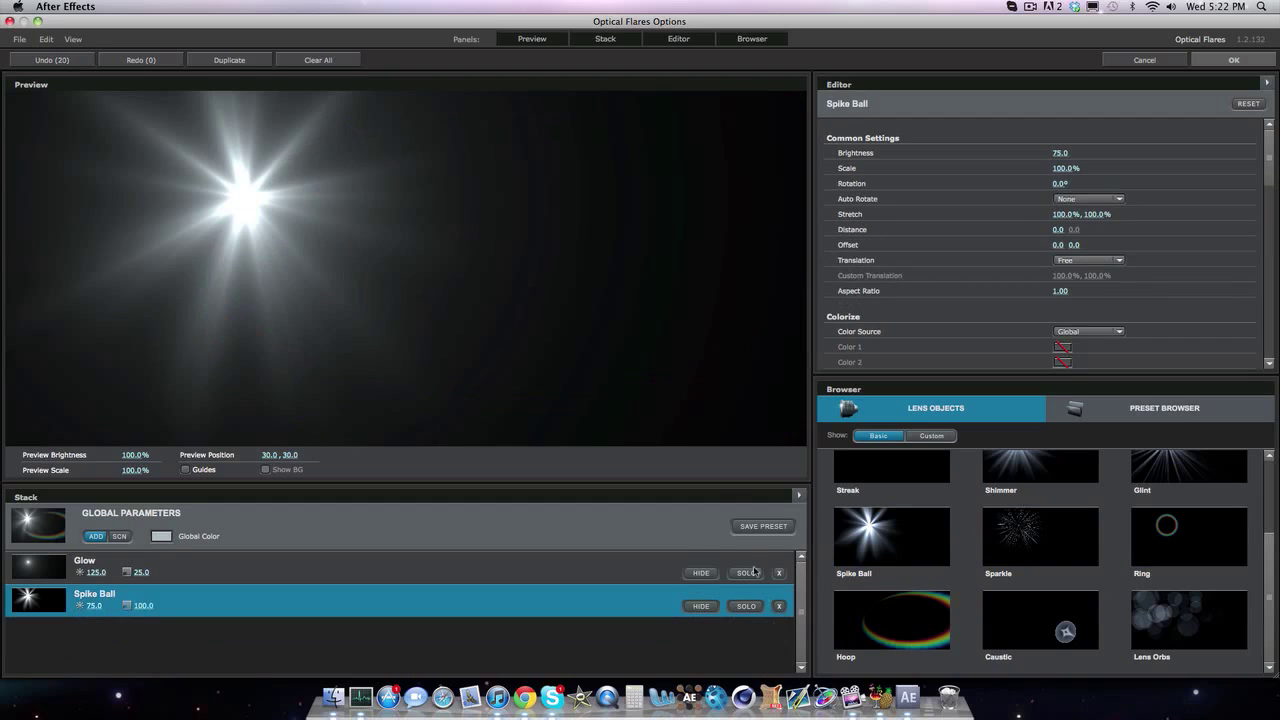
{"action": "left_click", "coordinate": [252, 565]}
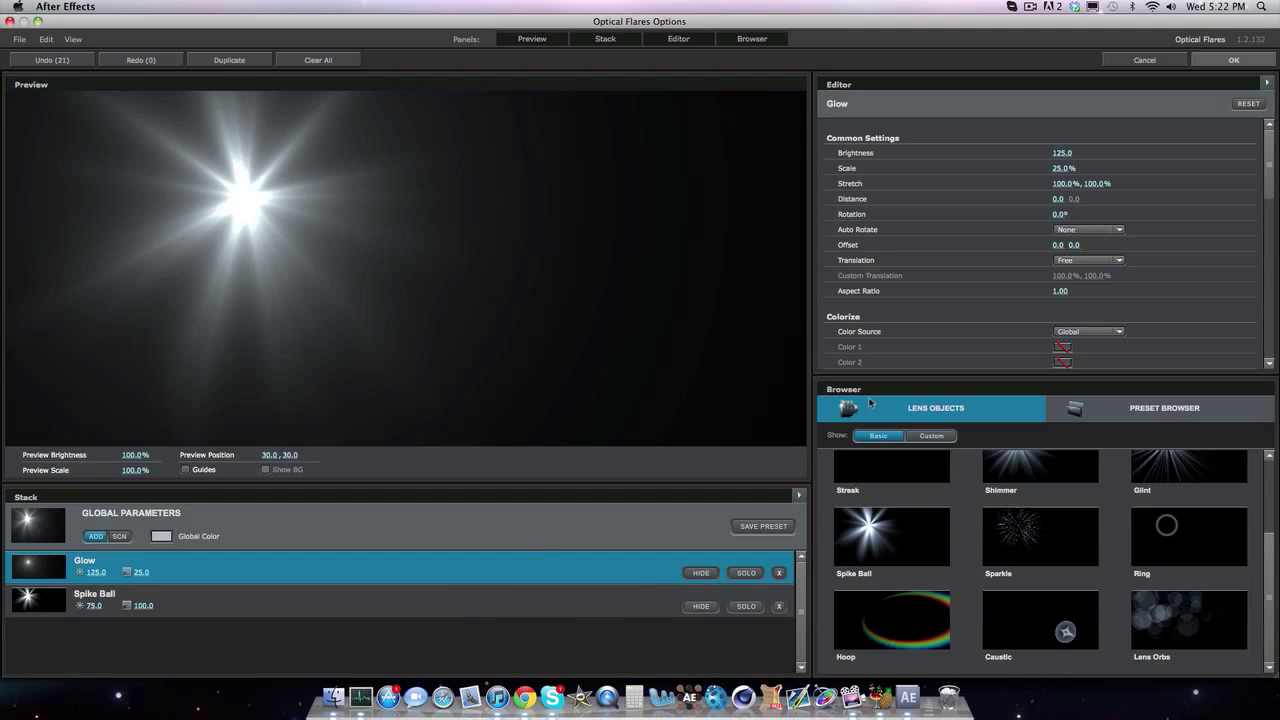
Set the Glow's Color Source to Gradient, light blue first colour and near-black second colour
{"action": "left_click", "coordinate": [1088, 331]}
{"action": "left_click", "coordinate": [1075, 357]}
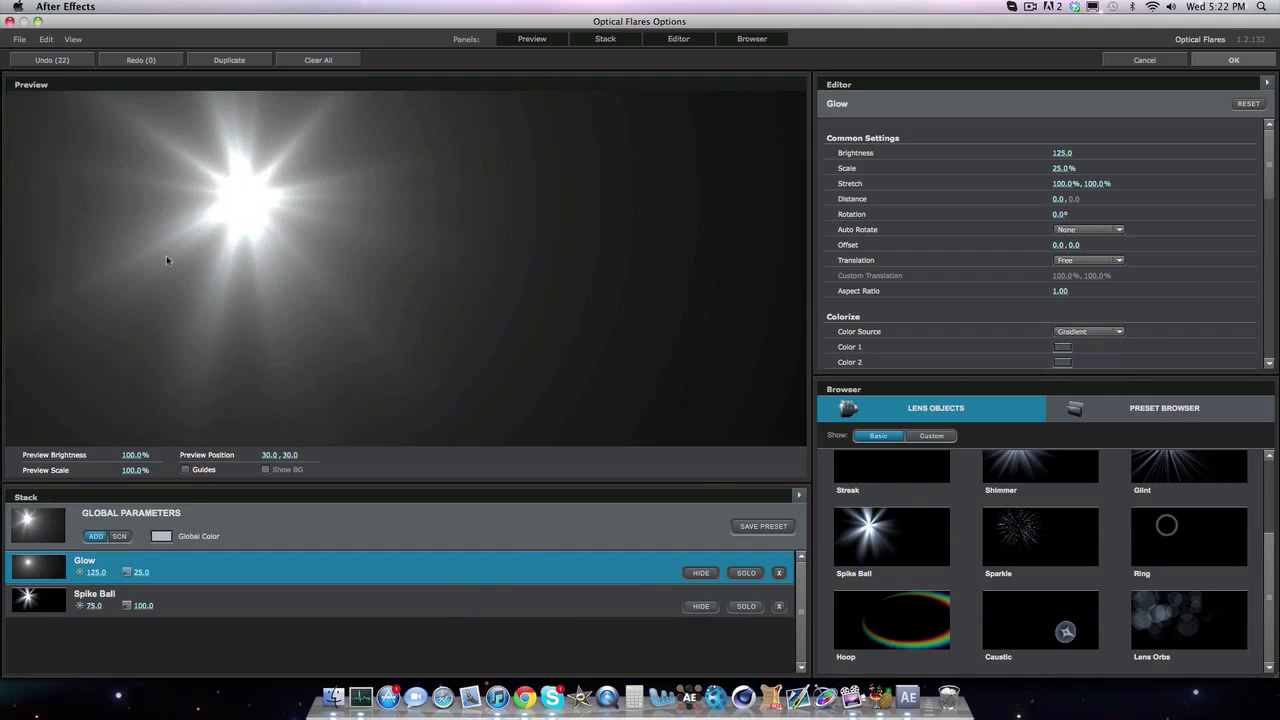
{"action": "left_click", "coordinate": [1063, 347]}
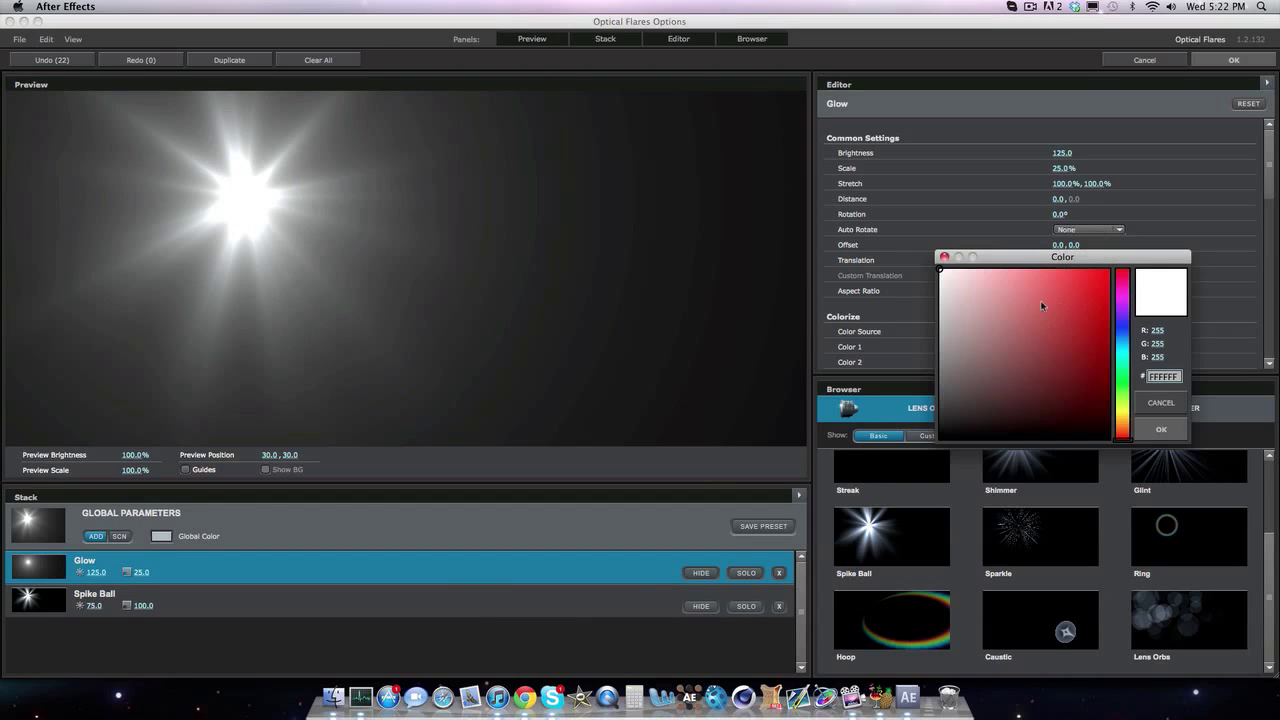
{"action": "left_click_drag", "start_coordinate": [1041, 305], "coordinate": [1017, 269]}
{"action": "left_click_drag", "start_coordinate": [1127, 362], "coordinate": [1128, 342]}
{"action": "left_click", "coordinate": [1163, 429]}
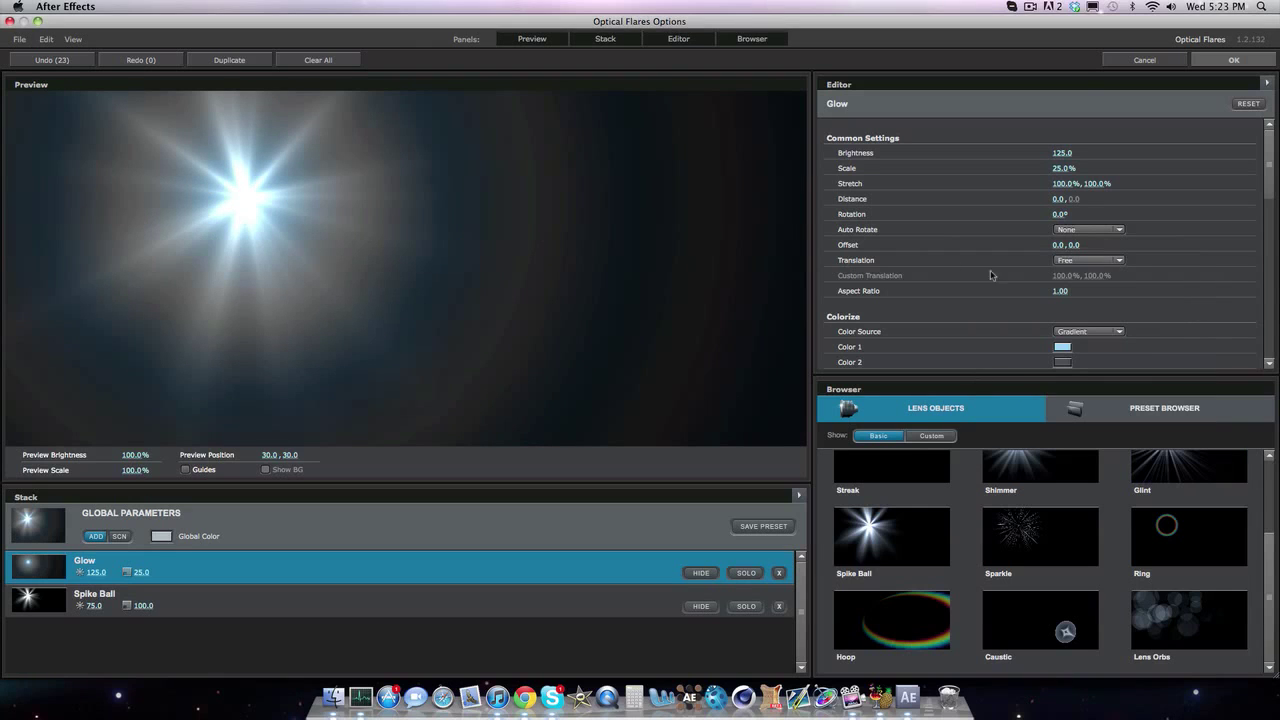
{"action": "scroll", "coordinate": [929, 255], "scroll_direction": "down", "scroll_amount": 2}
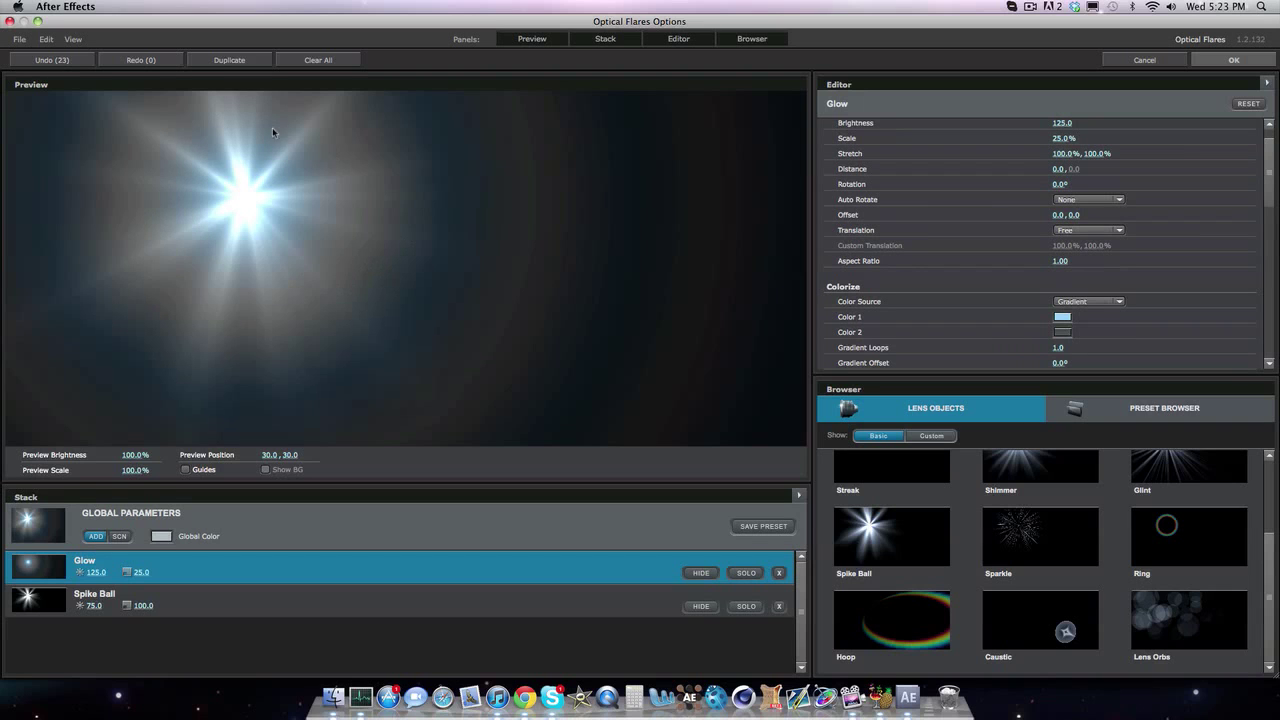
{"action": "left_click", "coordinate": [1060, 330]}
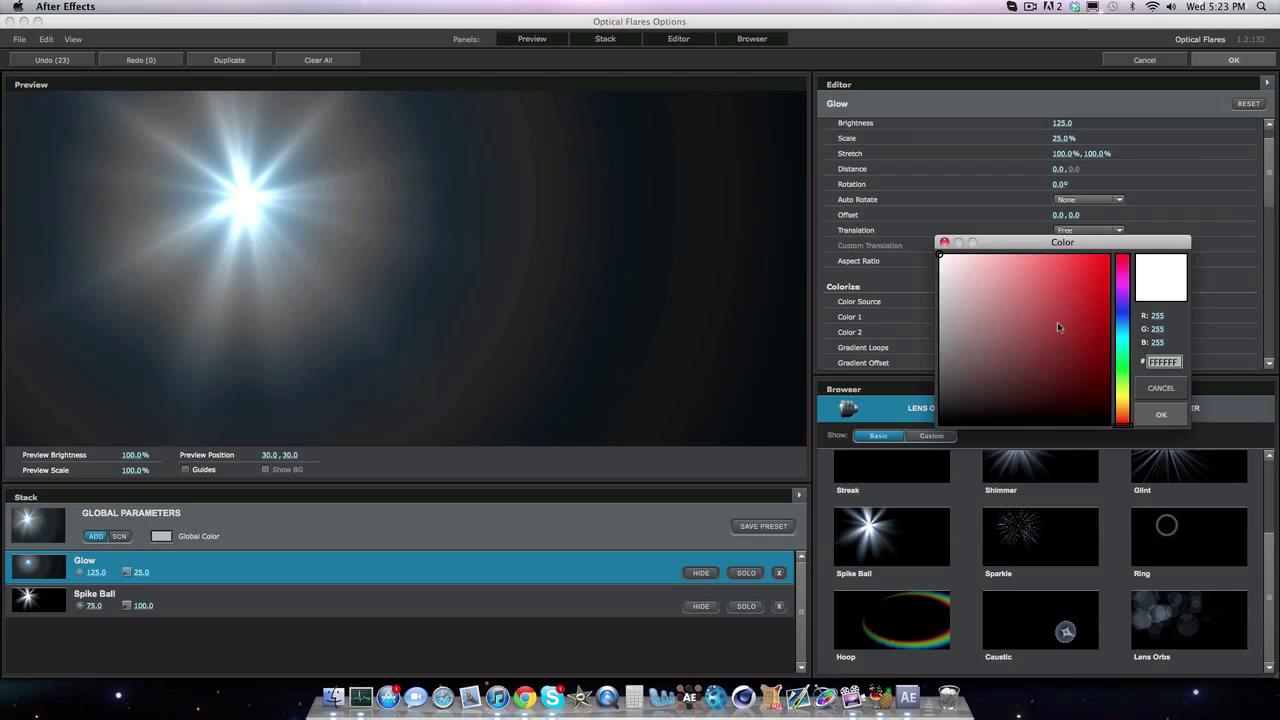
{"action": "left_click", "coordinate": [1001, 302]}
{"action": "left_click", "coordinate": [940, 255]}
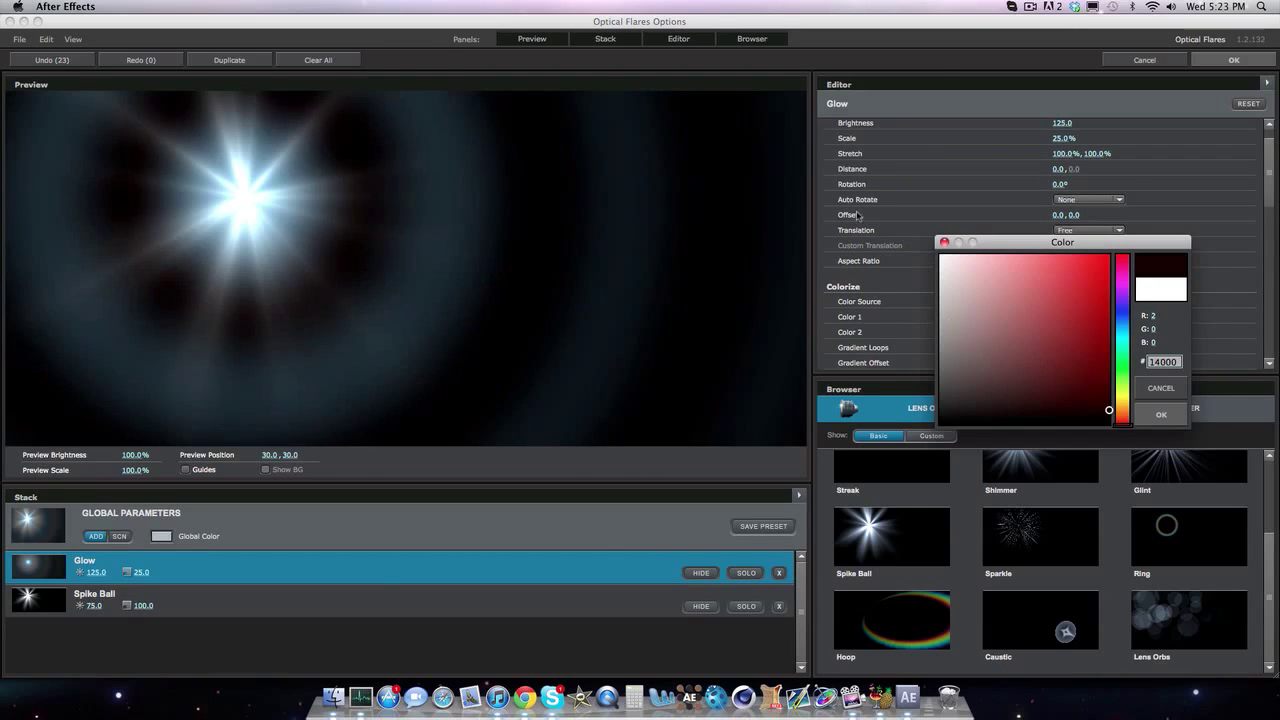
{"action": "left_click", "coordinate": [1166, 418]}
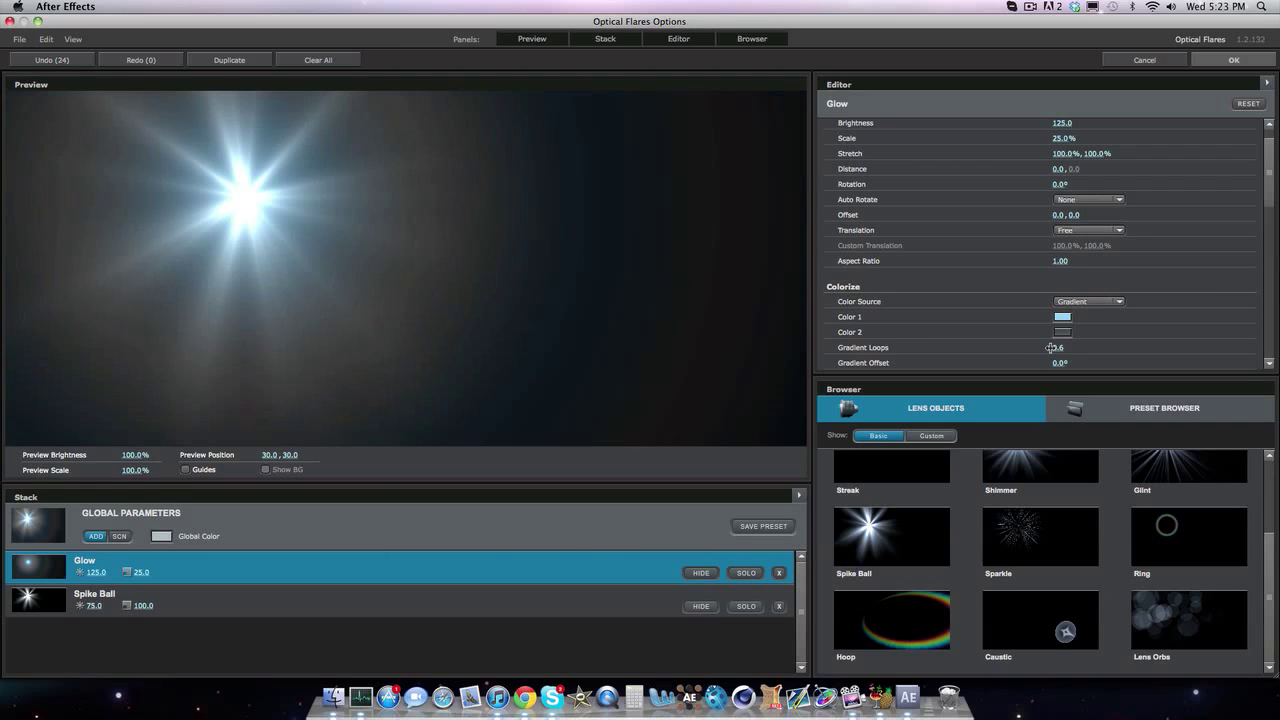
Set the Glow's Gradient Loops to 0.9 and Gradient Offset to 71°
{"action": "left_click_drag", "start_coordinate": [1050, 347], "coordinate": [1047, 347]}
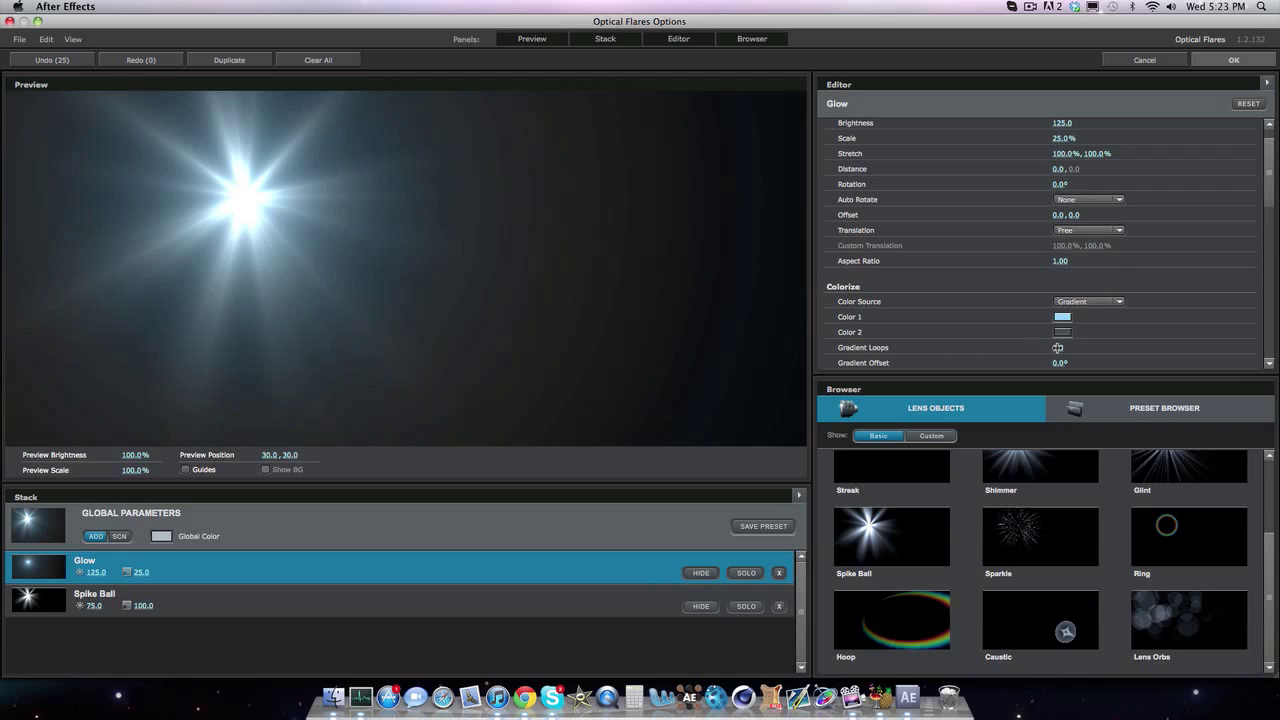
{"action": "left_click_drag", "start_coordinate": [1060, 347], "coordinate": [1063, 348]}
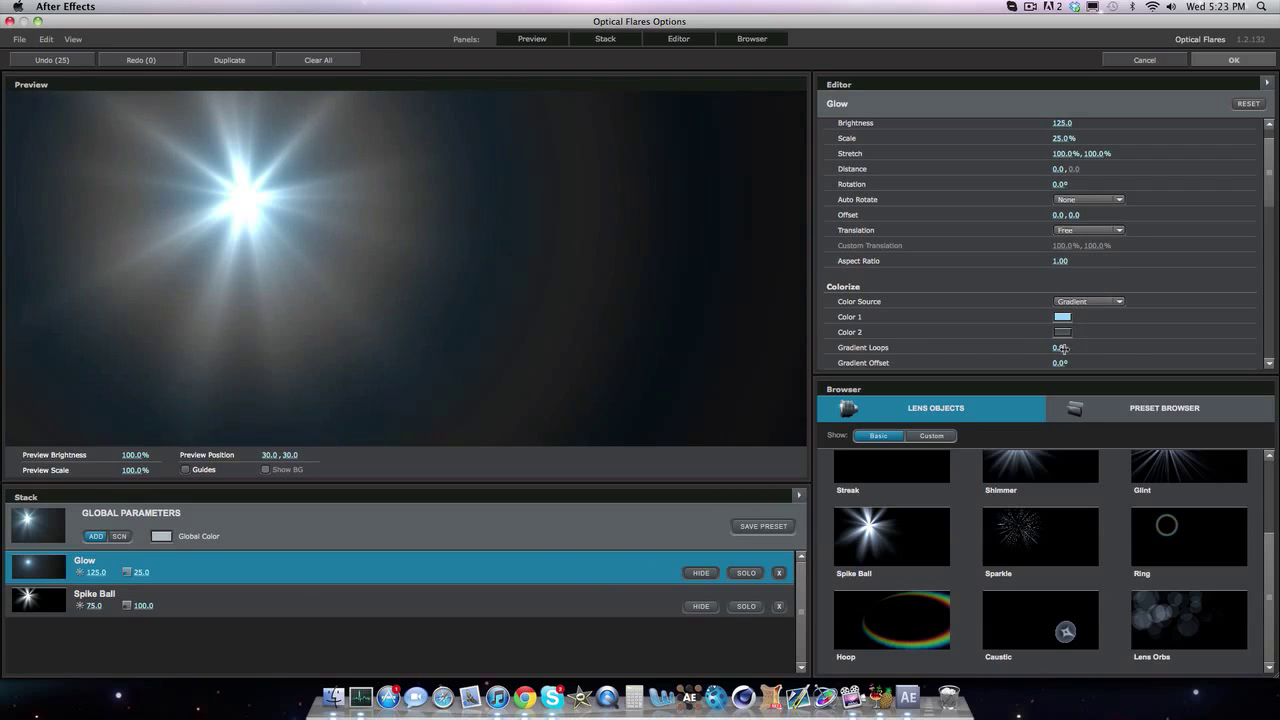
{"action": "left_click_drag", "start_coordinate": [1063, 348], "coordinate": [1152, 349]}
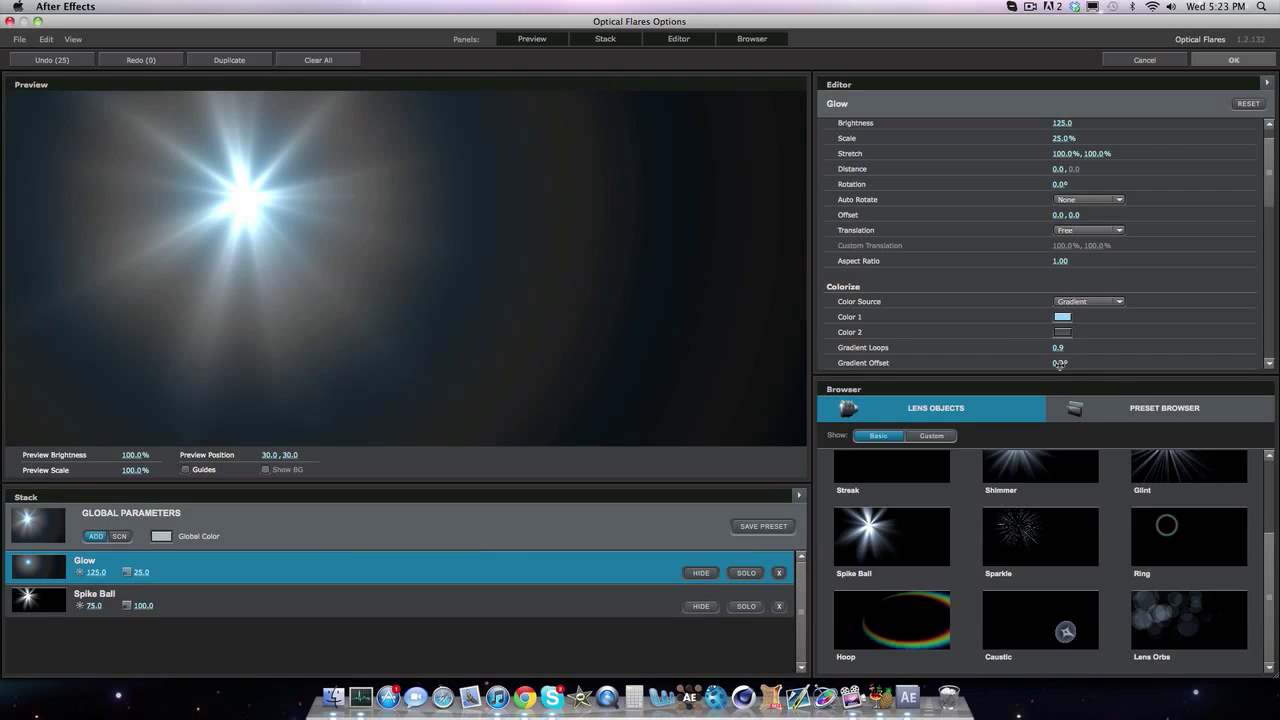
{"action": "left_click_drag", "start_coordinate": [1060, 364], "coordinate": [1277, 344]}
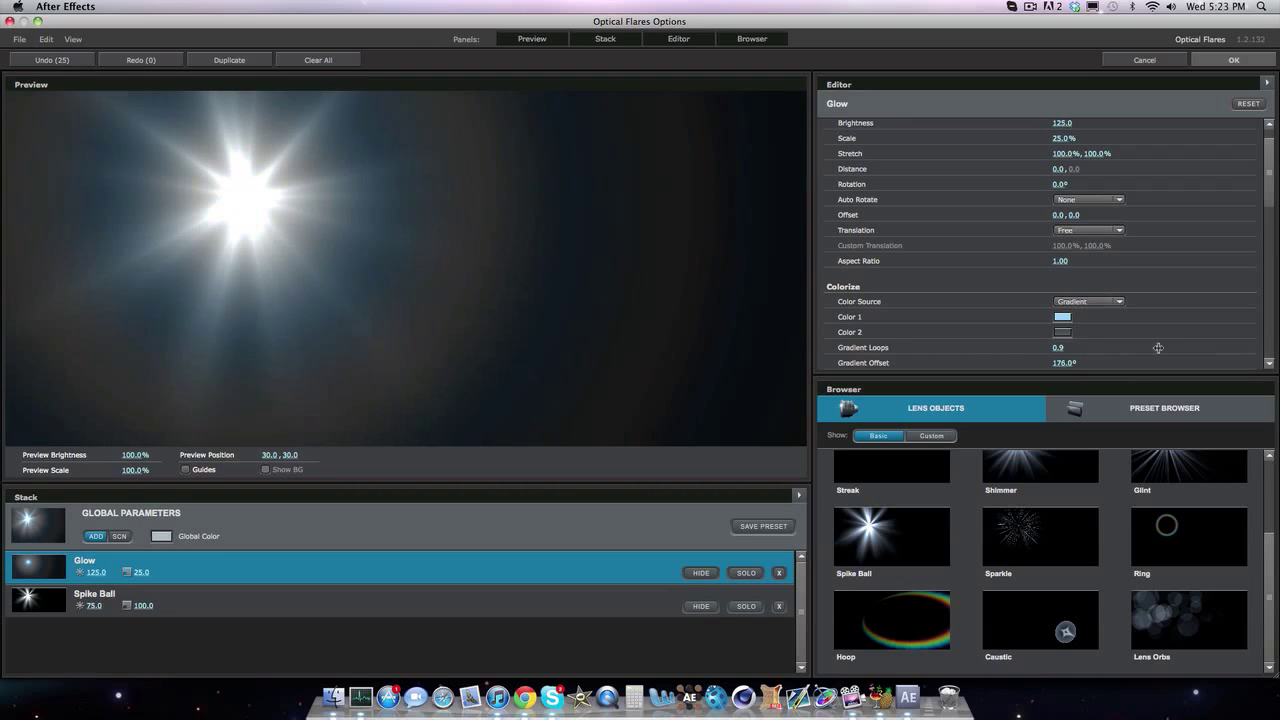
{"action": "left_click_drag", "start_coordinate": [1158, 347], "coordinate": [680, 364]}
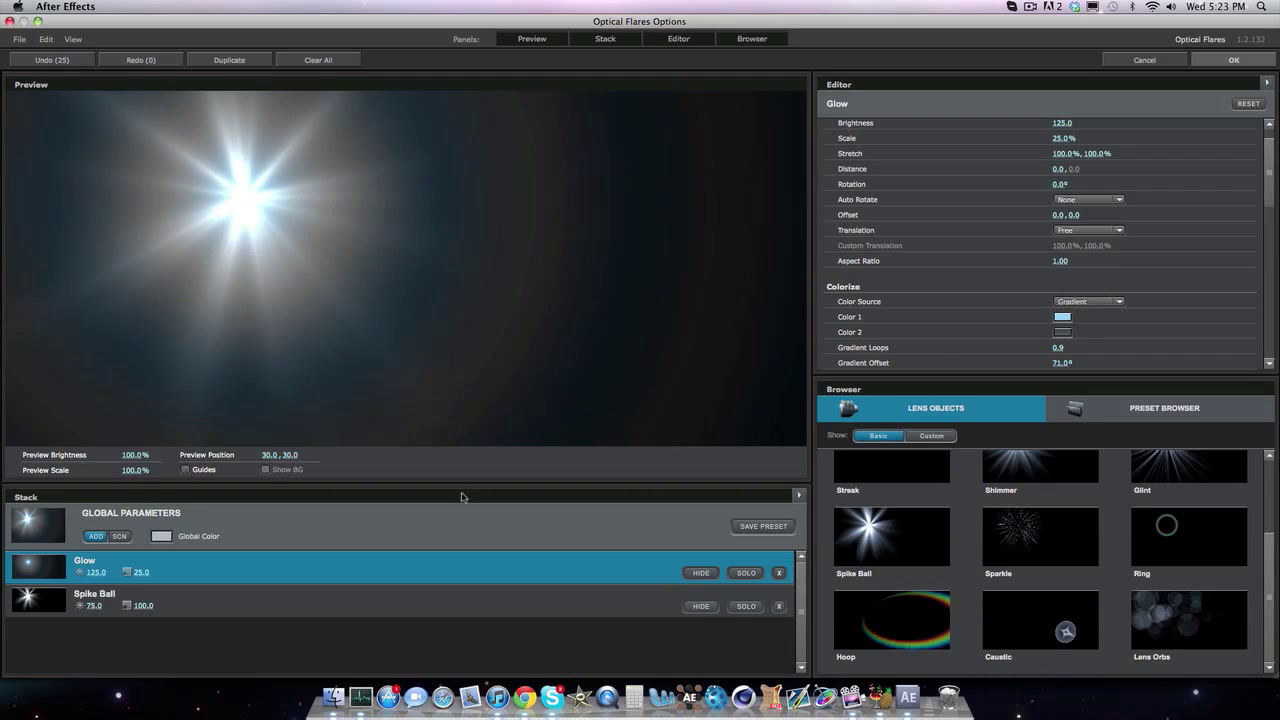
{"action": "left_click", "coordinate": [268, 607]}
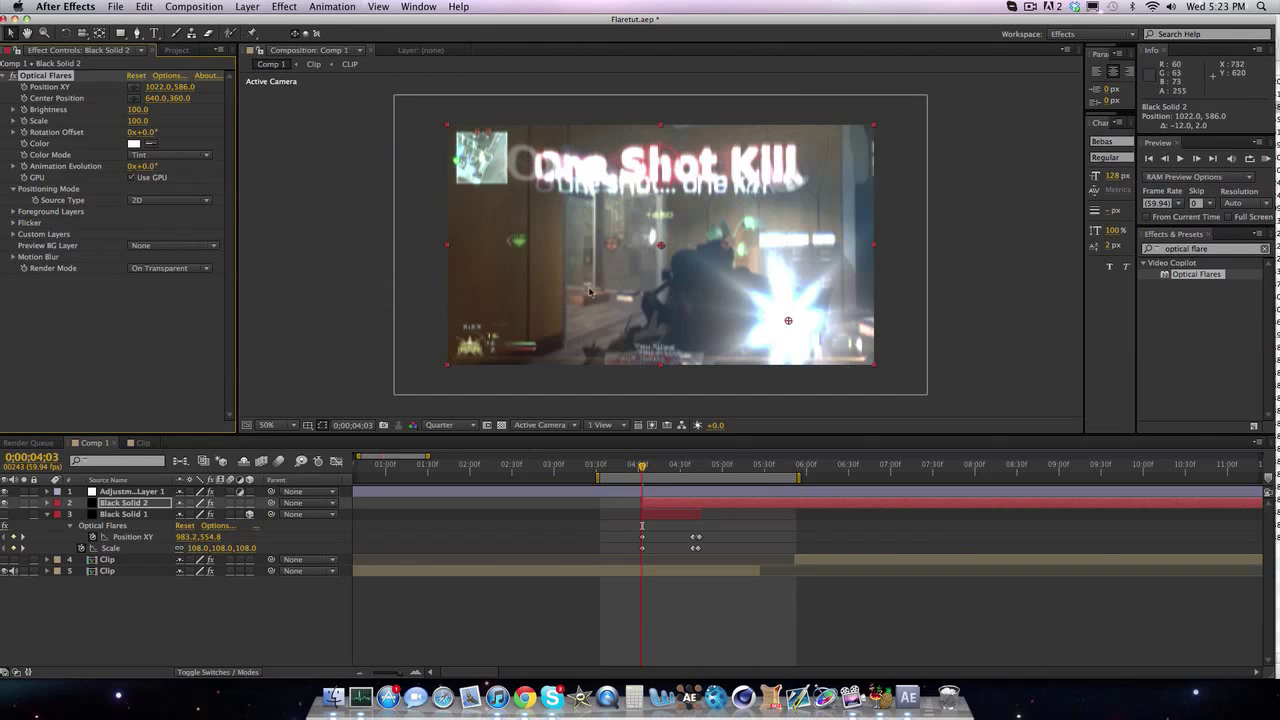
Set the flare Scale to 80, Rotation Offset to 30°, and nudge its centre to 1028, 582
{"action": "left_click", "coordinate": [139, 121]}
{"action": "type", "text": "80"}
{"action": "key", "text": "Return"}
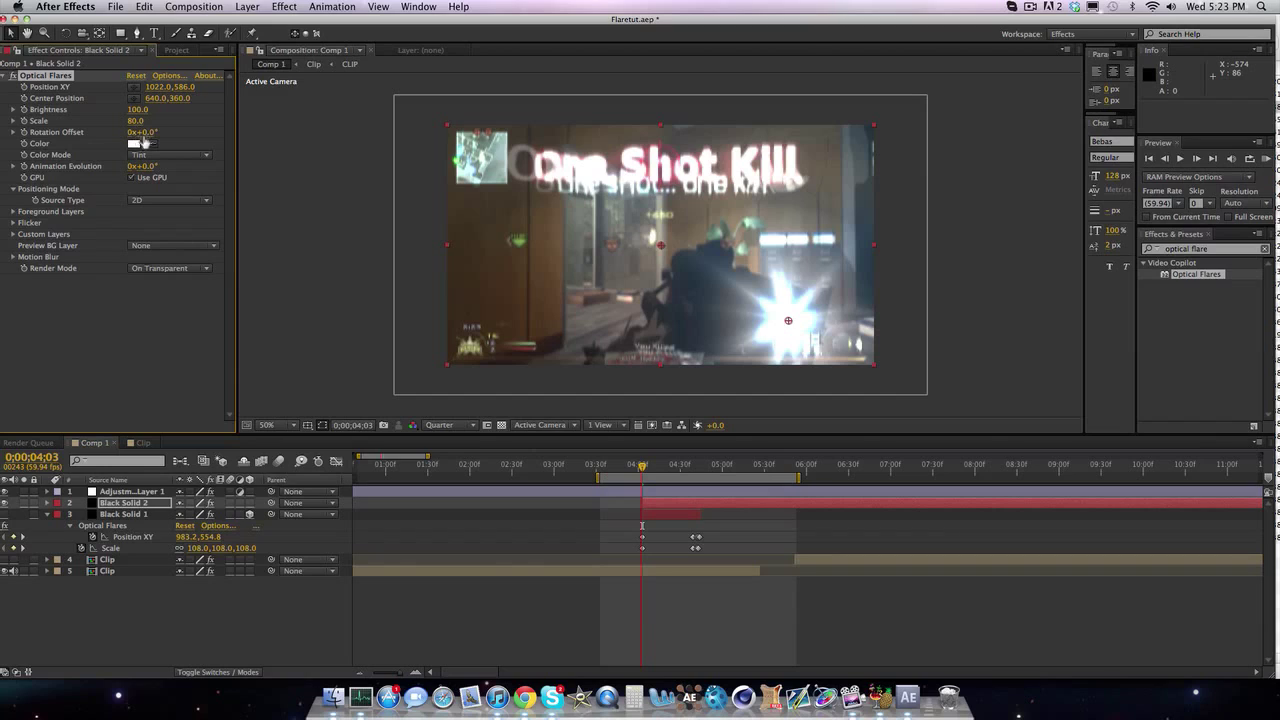
{"action": "left_click_drag", "start_coordinate": [165, 132], "coordinate": [167, 136]}
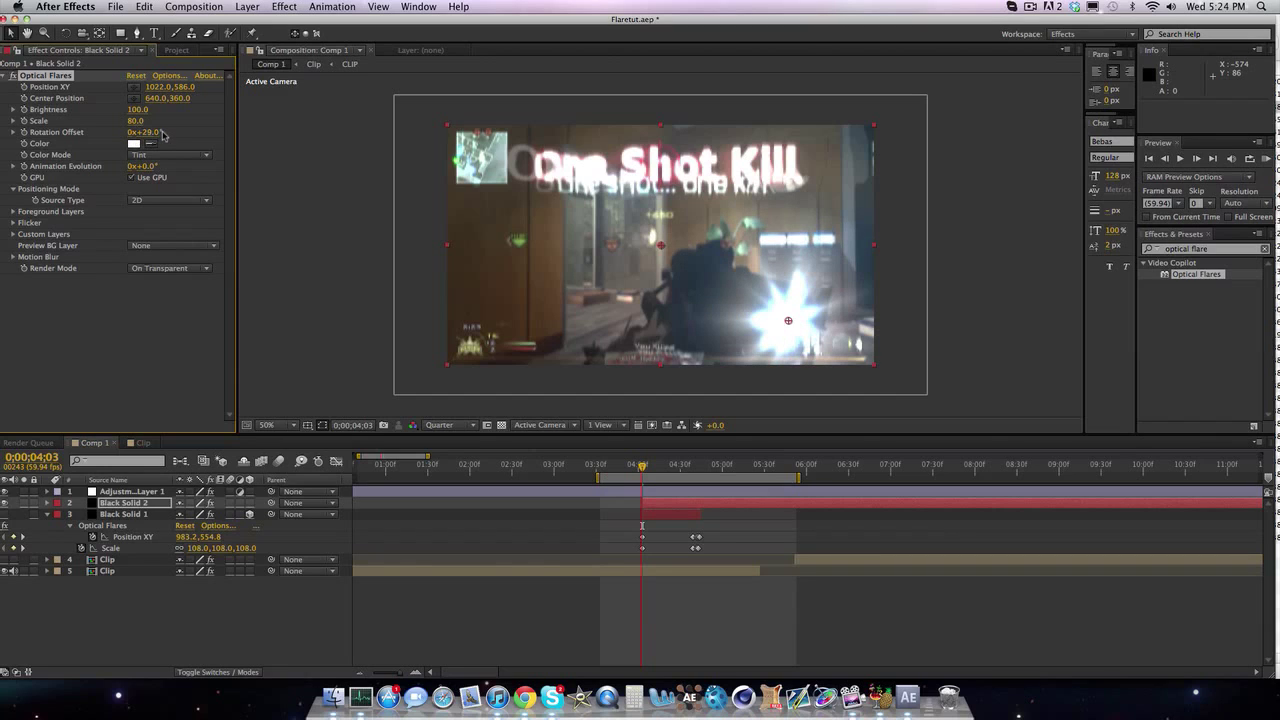
{"action": "left_click", "coordinate": [151, 134]}
{"action": "type", "text": "30"}
{"action": "key", "text": "Return"}
{"action": "left_click_drag", "start_coordinate": [789, 321], "coordinate": [790, 321]}
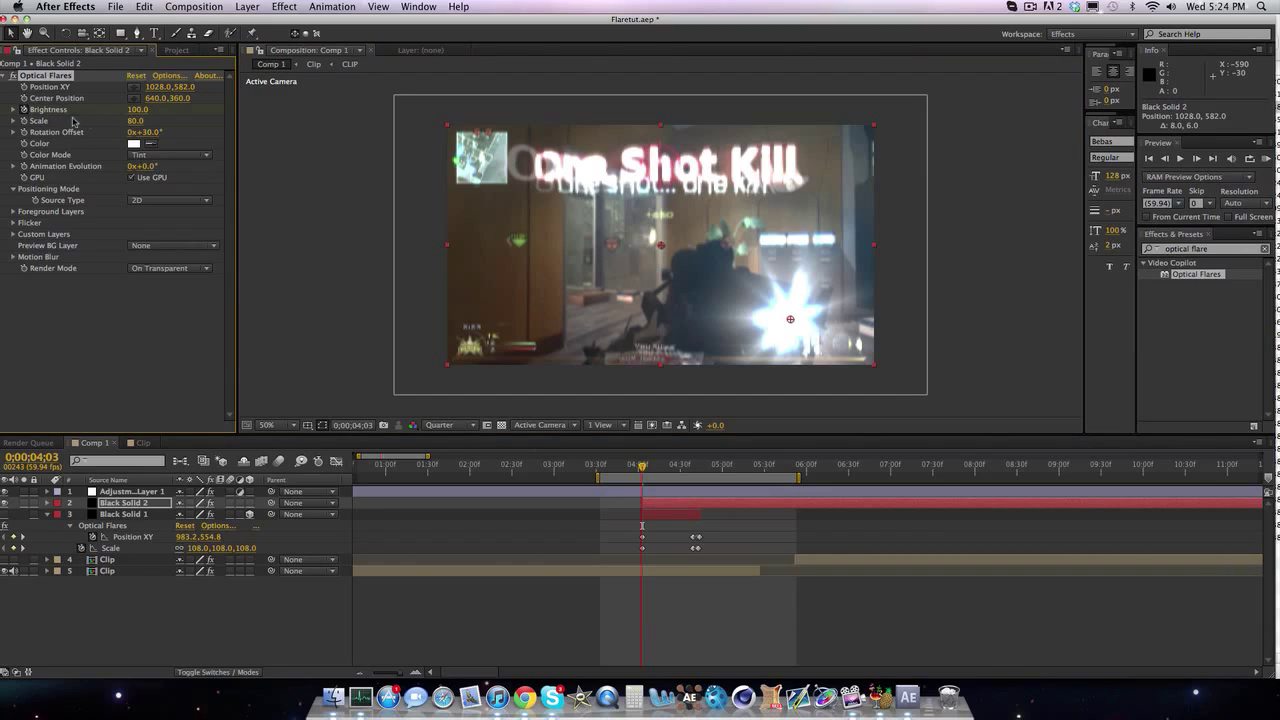
Set the flare Brightness to 180 at 0;00;04;03
{"action": "left_click", "coordinate": [137, 110]}
{"action": "type", "text": "150"}
{"action": "key", "text": "Return"}
{"action": "left_click", "coordinate": [136, 111]}
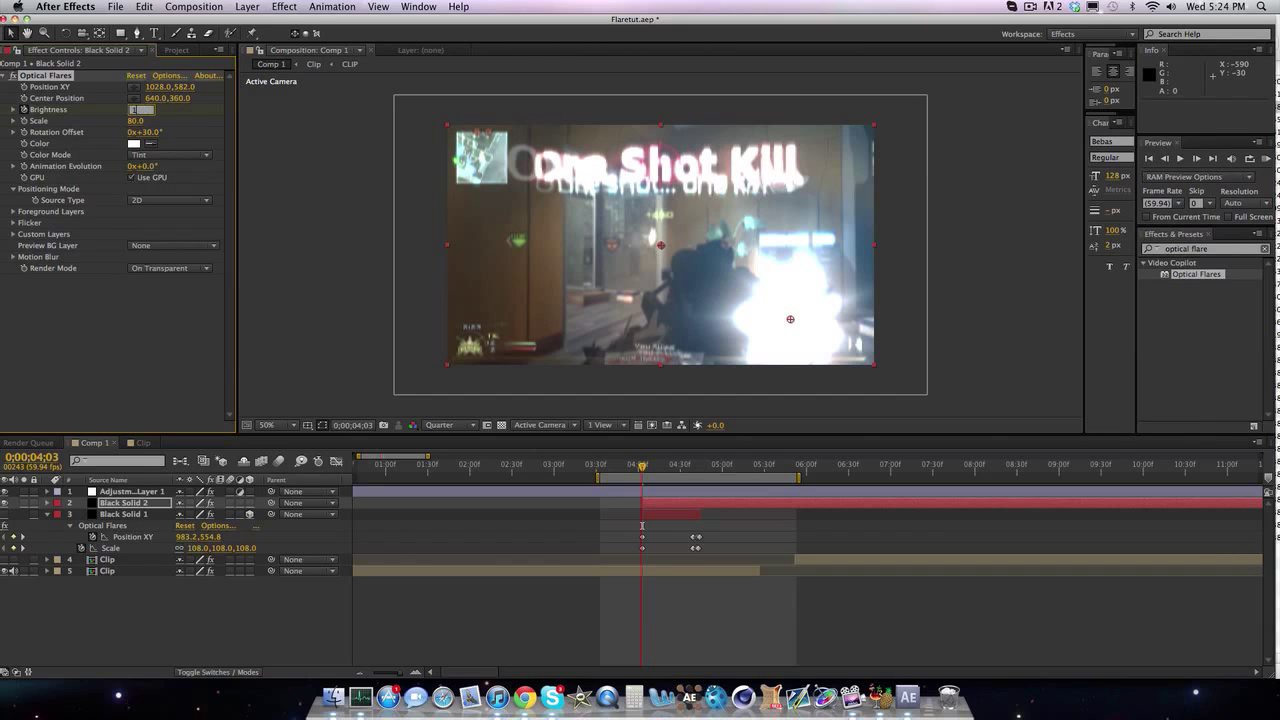
{"action": "type", "text": "180"}
{"action": "key", "text": "Return"}
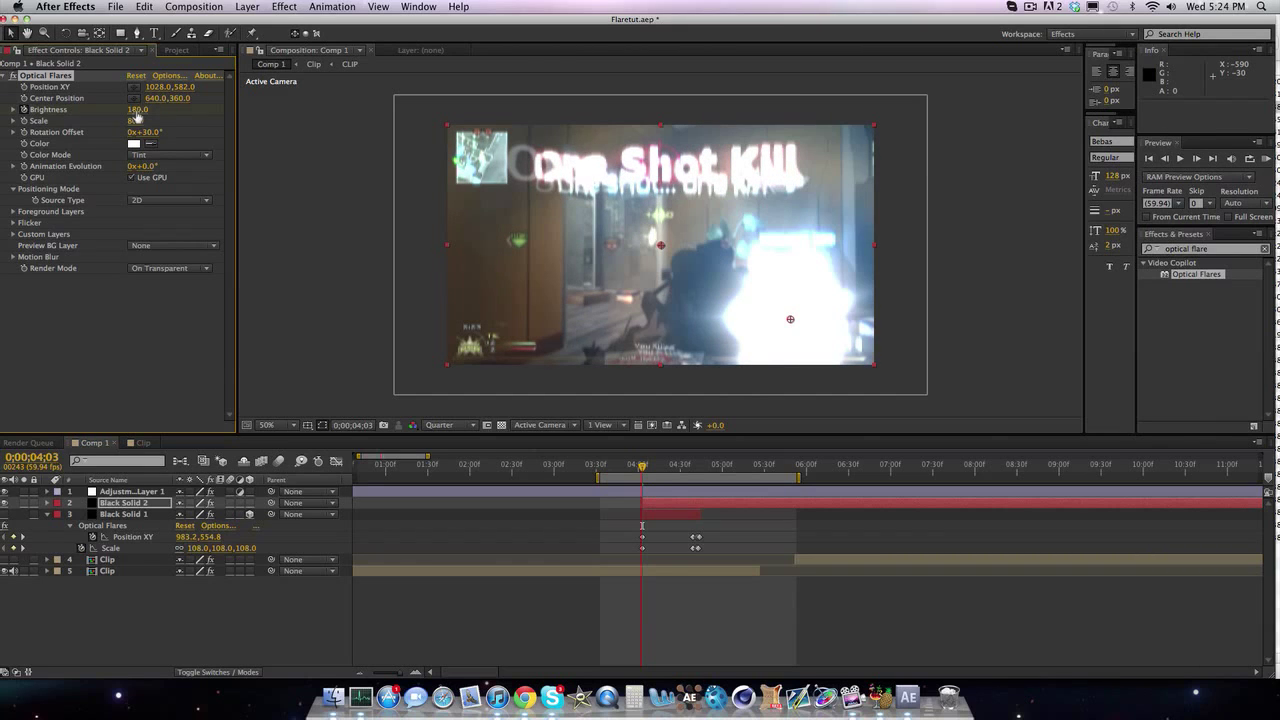
{"action": "key", "text": "space"}
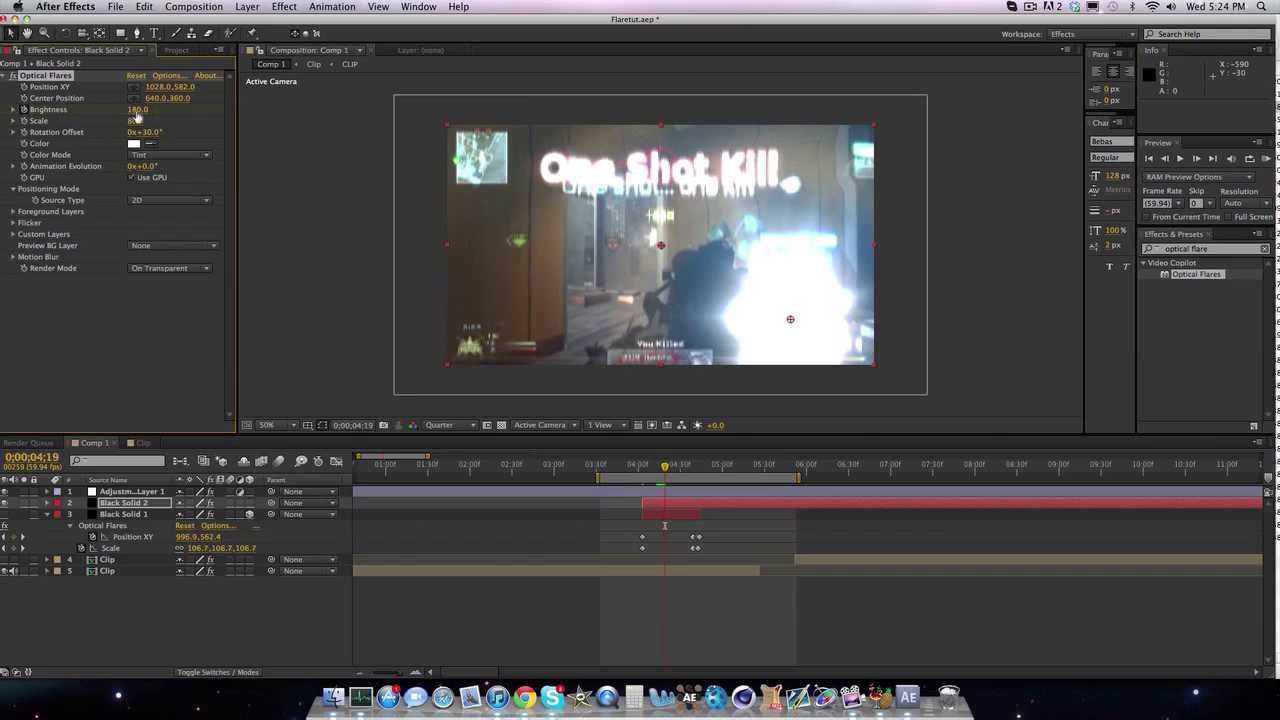
Key Brightness down to 90 at 0;00;04;20 and preview the fade from the first keyframe
{"action": "key", "text": "Page_Up"}
{"action": "key", "text": "Page_Up"}
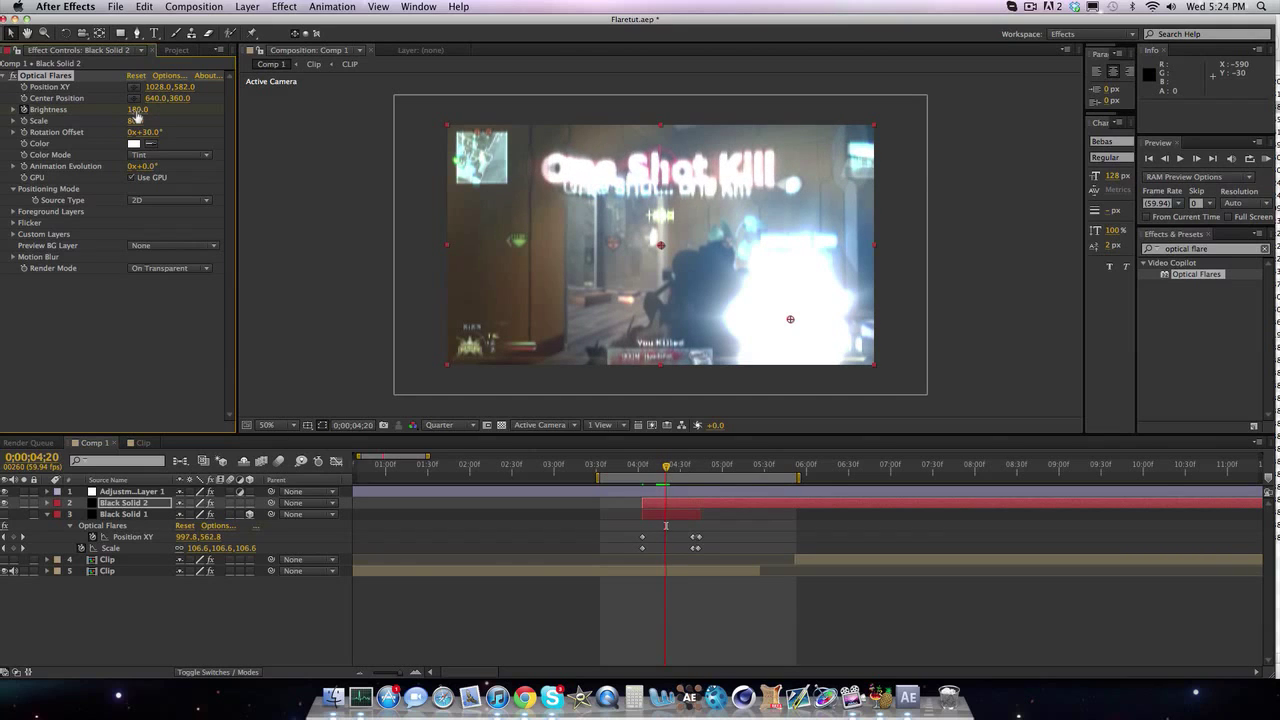
{"action": "left_click", "coordinate": [135, 110]}
{"action": "type", "text": "90"}
{"action": "key", "text": "Return"}
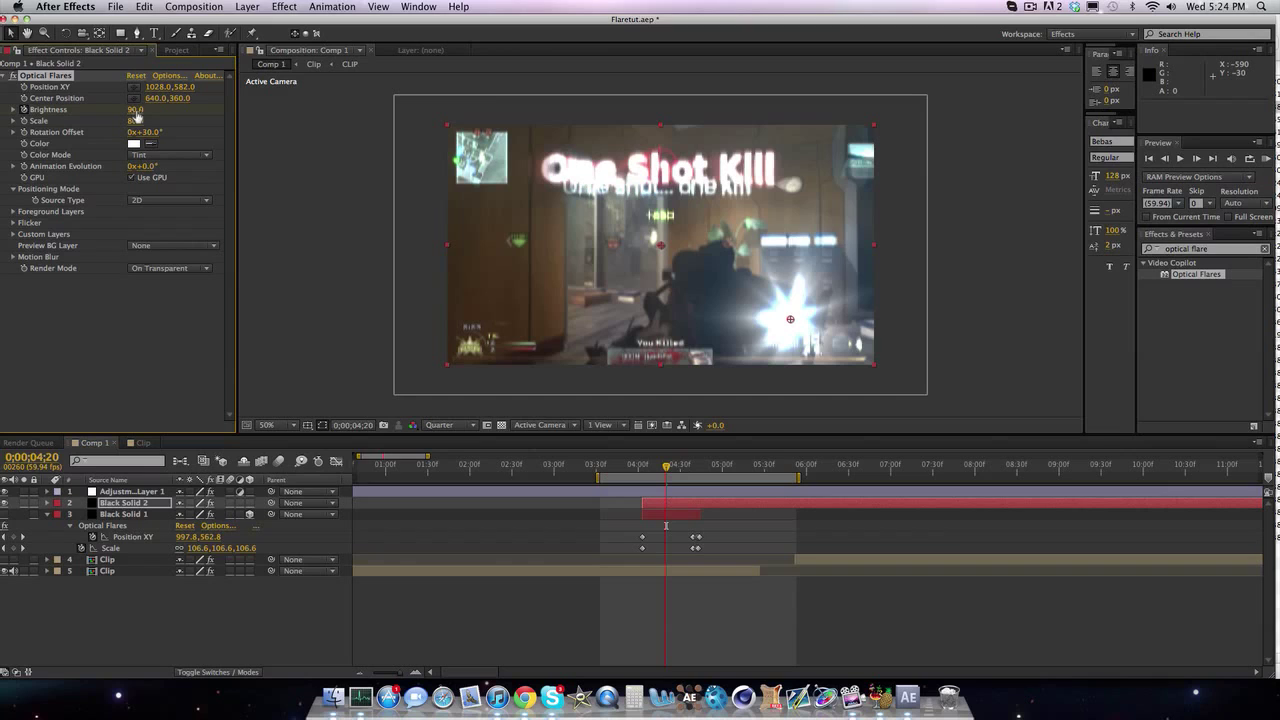
{"action": "left_click", "coordinate": [133, 285]}
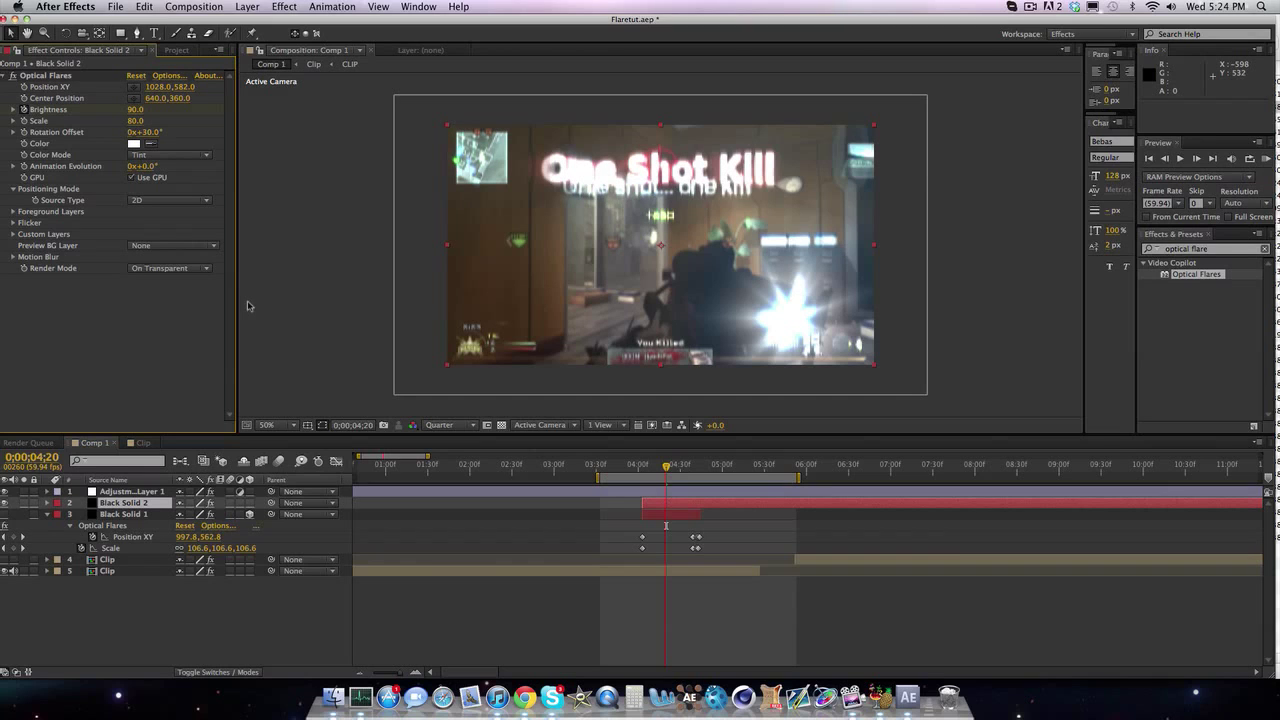
{"action": "key", "text": "j"}
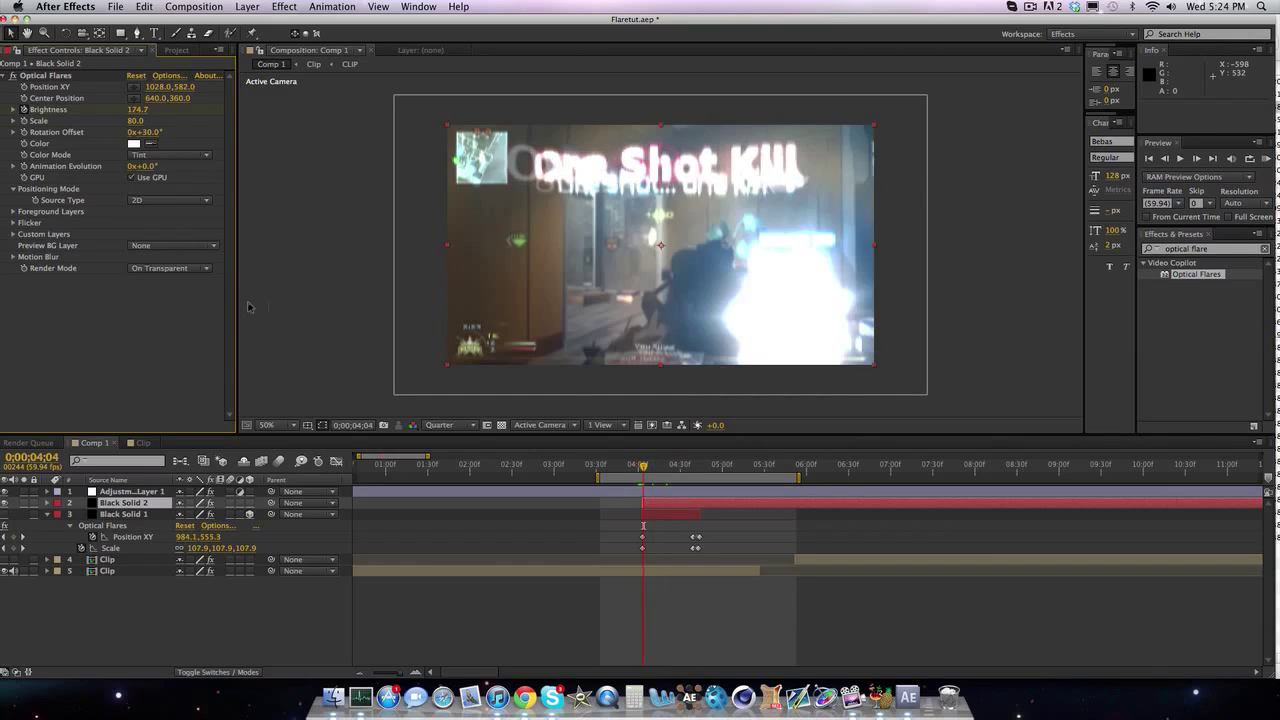
{"action": "key", "text": "space"}
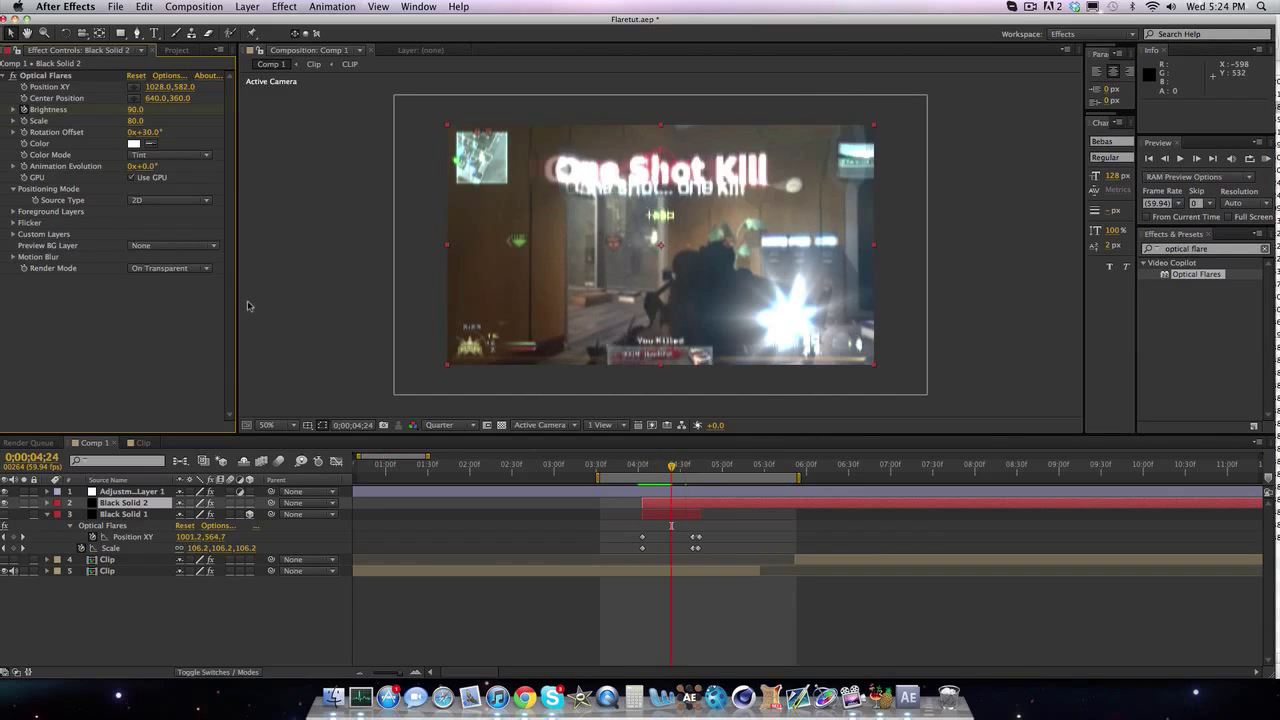
{"action": "key", "text": "space"}
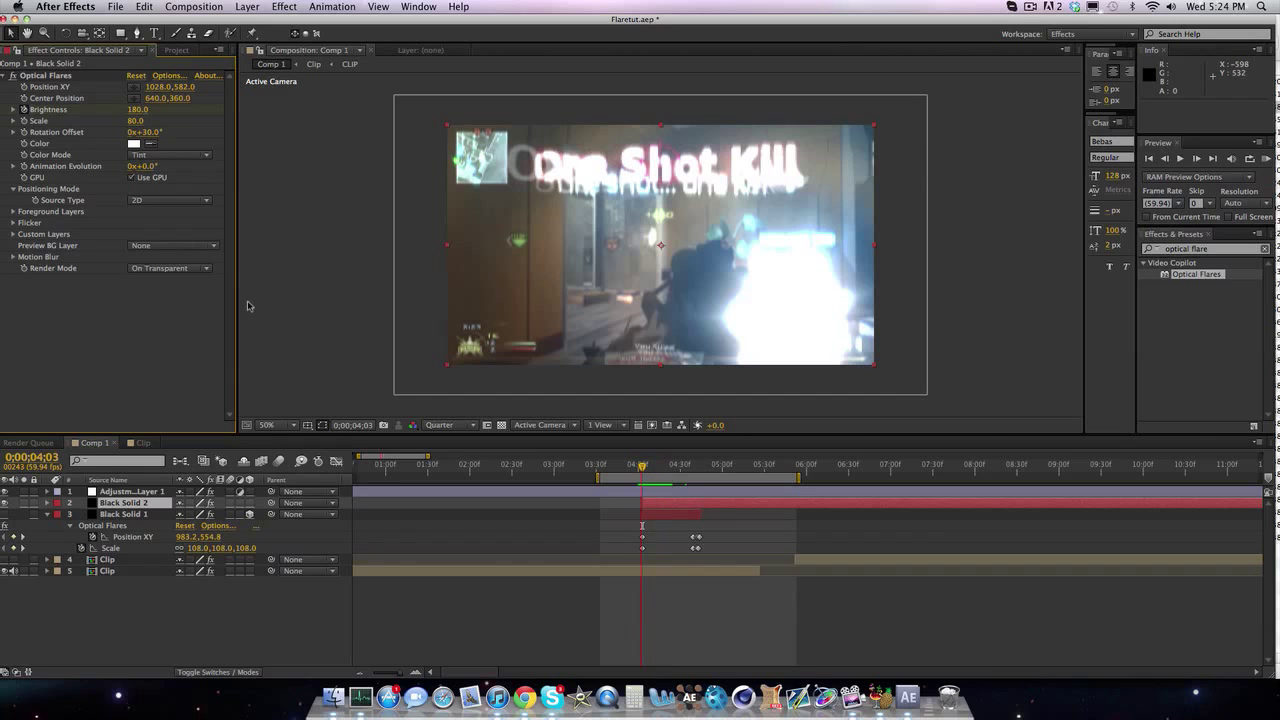
Try red as the flare colour, undo back to white, and make Black Solid 2 a 3D layer
{"action": "left_click", "coordinate": [135, 150]}
{"action": "left_click", "coordinate": [648, 292]}
{"action": "left_click", "coordinate": [765, 292]}
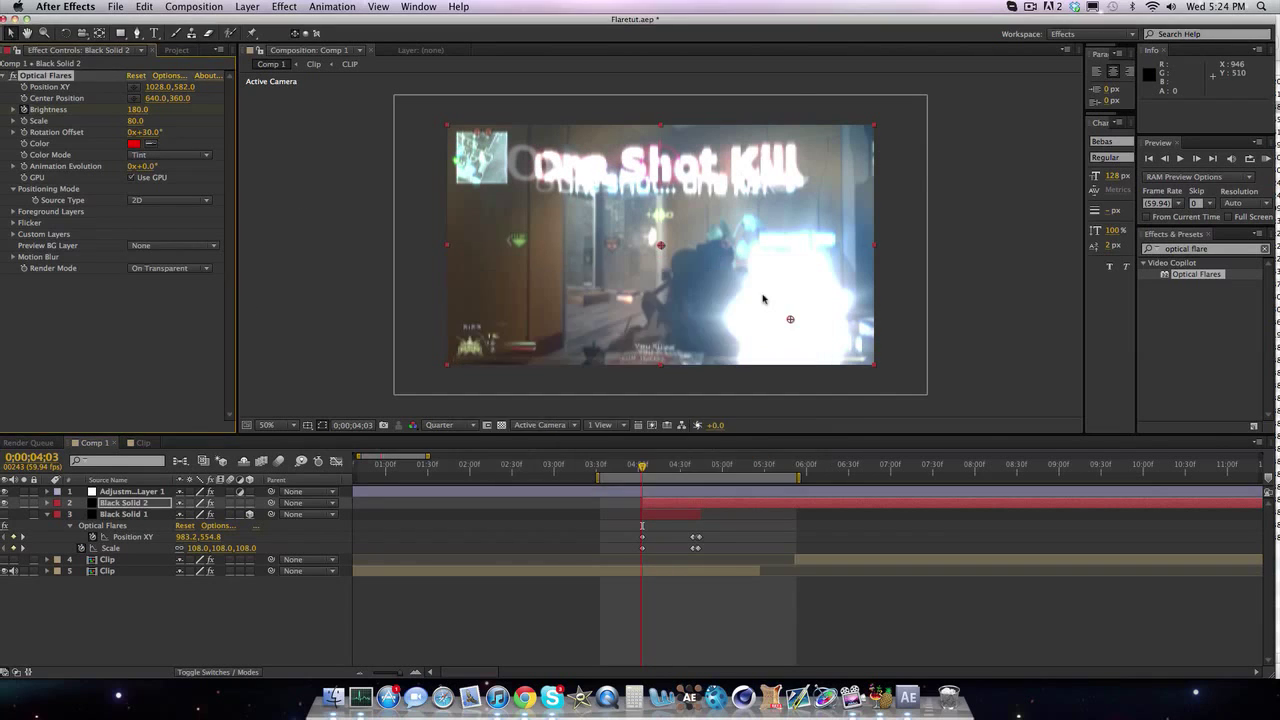
{"action": "key", "text": "super+z"}
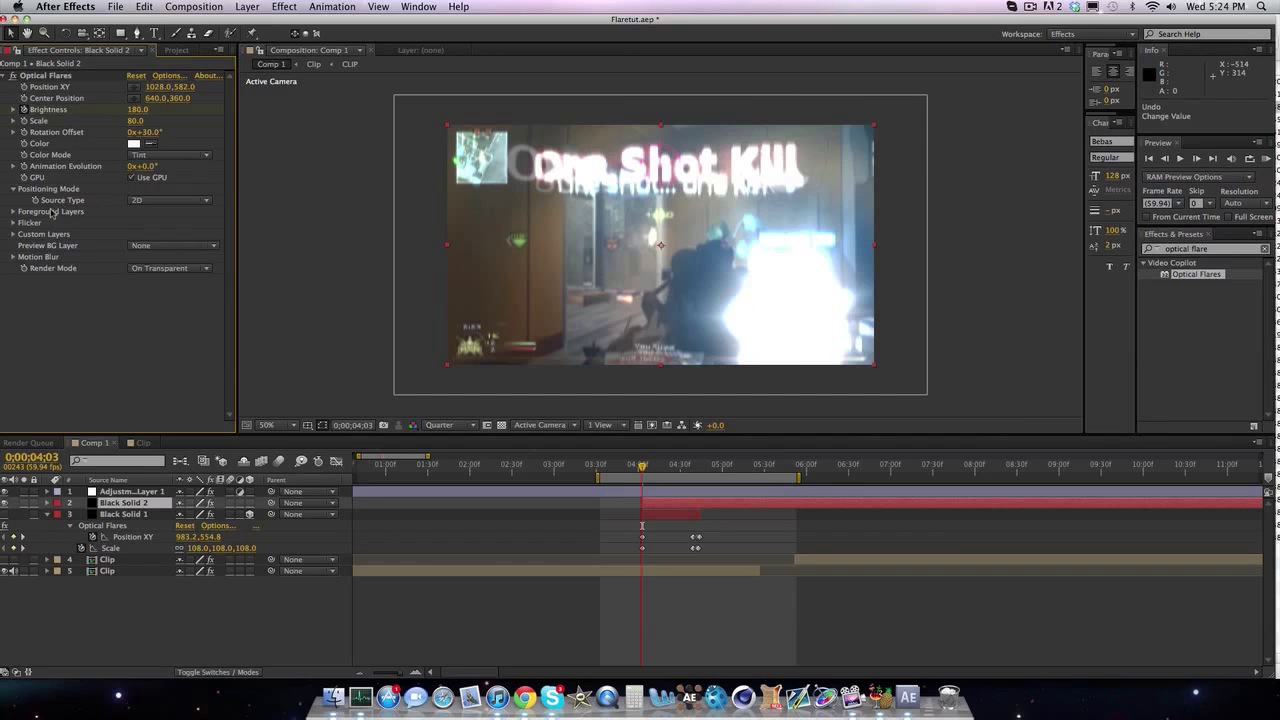
{"action": "left_click", "coordinate": [250, 503]}
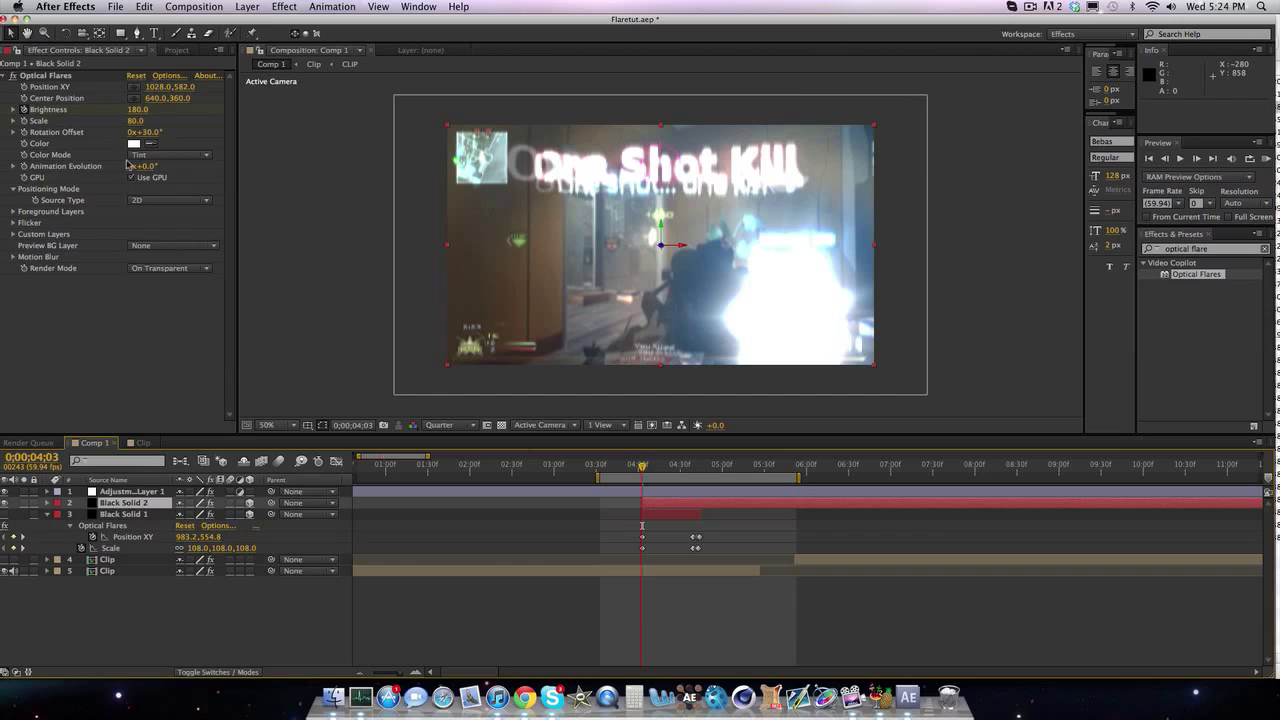
Show Black Solid 2's keyframed flare properties plus its orientation and rotation properties in the timeline
{"action": "left_click", "coordinate": [22, 87]}
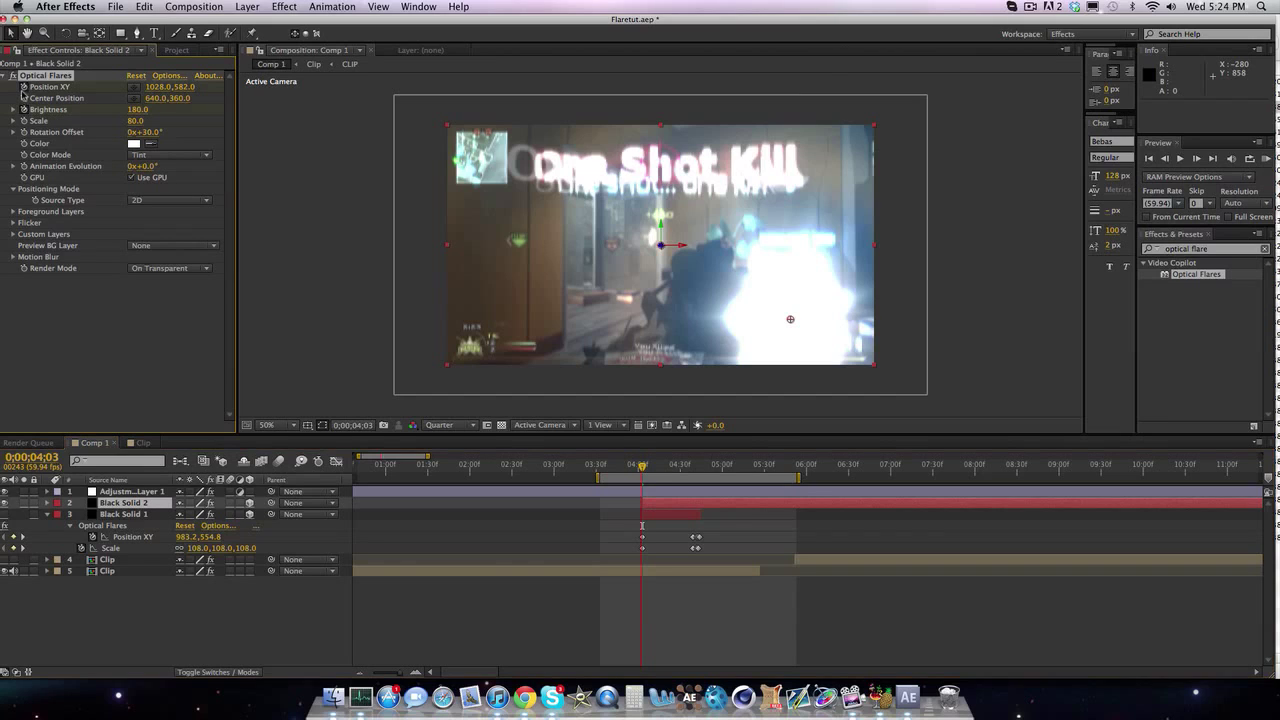
{"action": "key", "text": "u"}
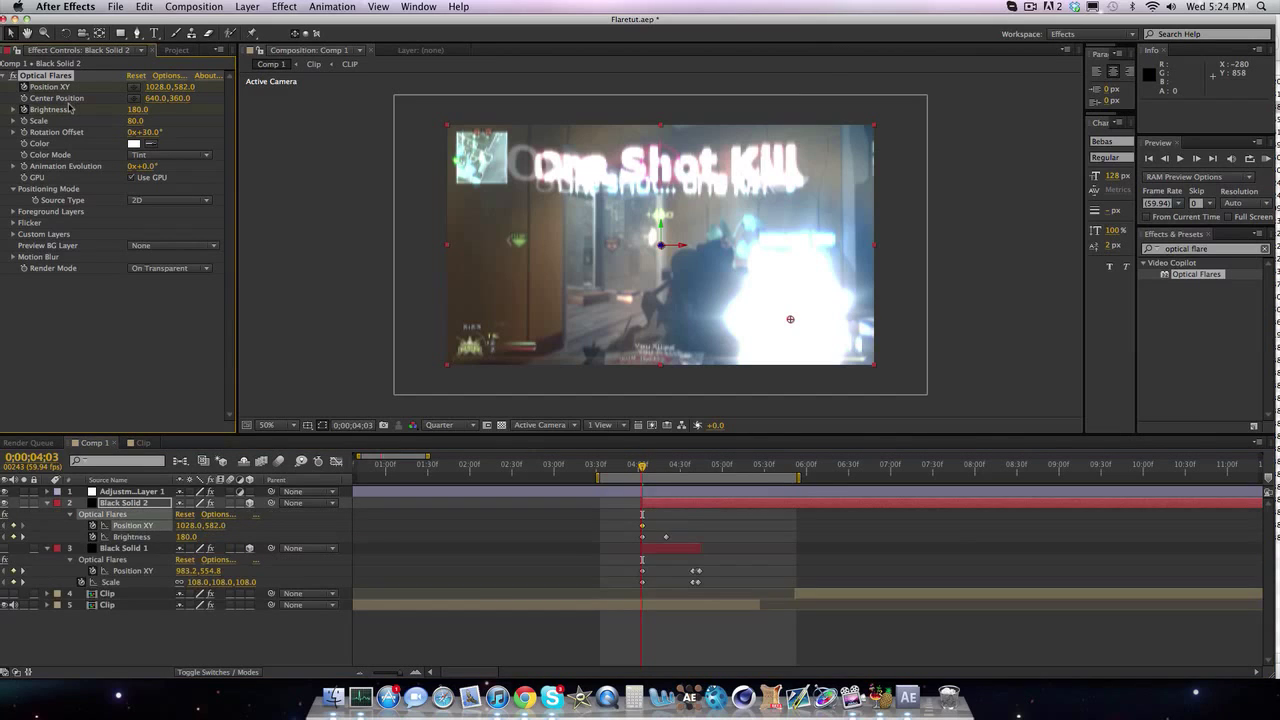
{"action": "left_click", "coordinate": [113, 503]}
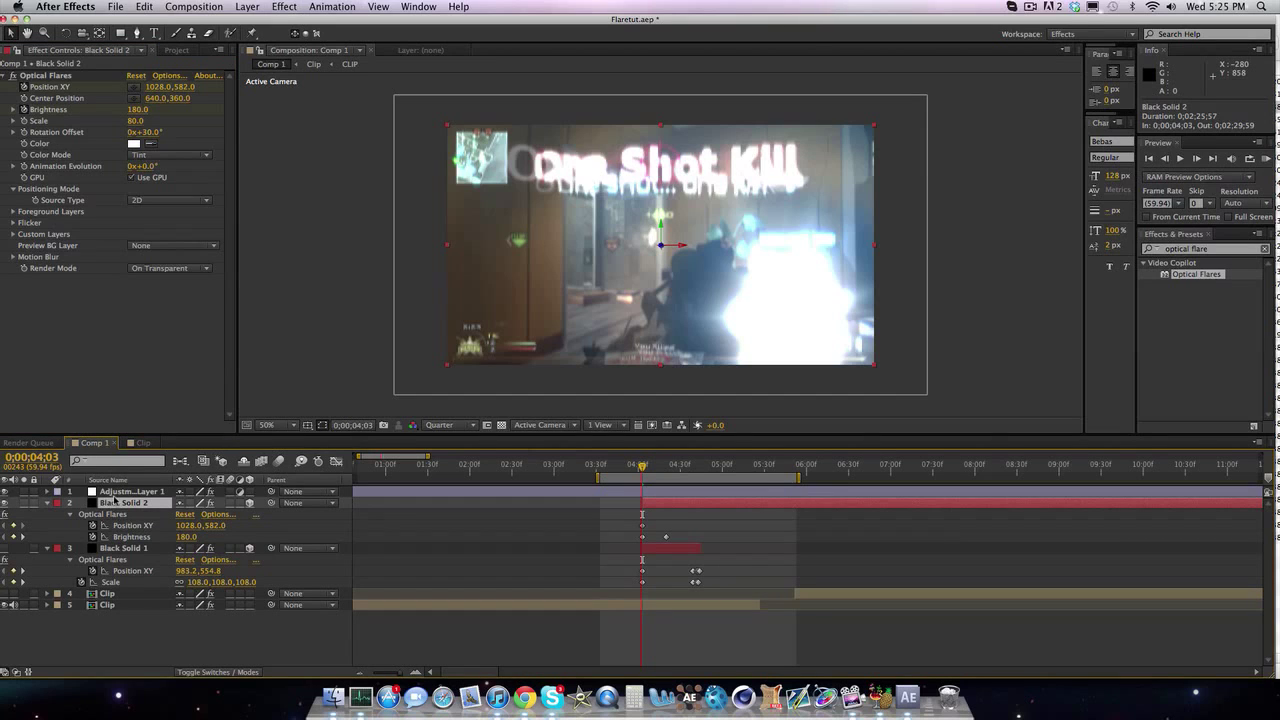
{"action": "key", "text": "shift+r"}
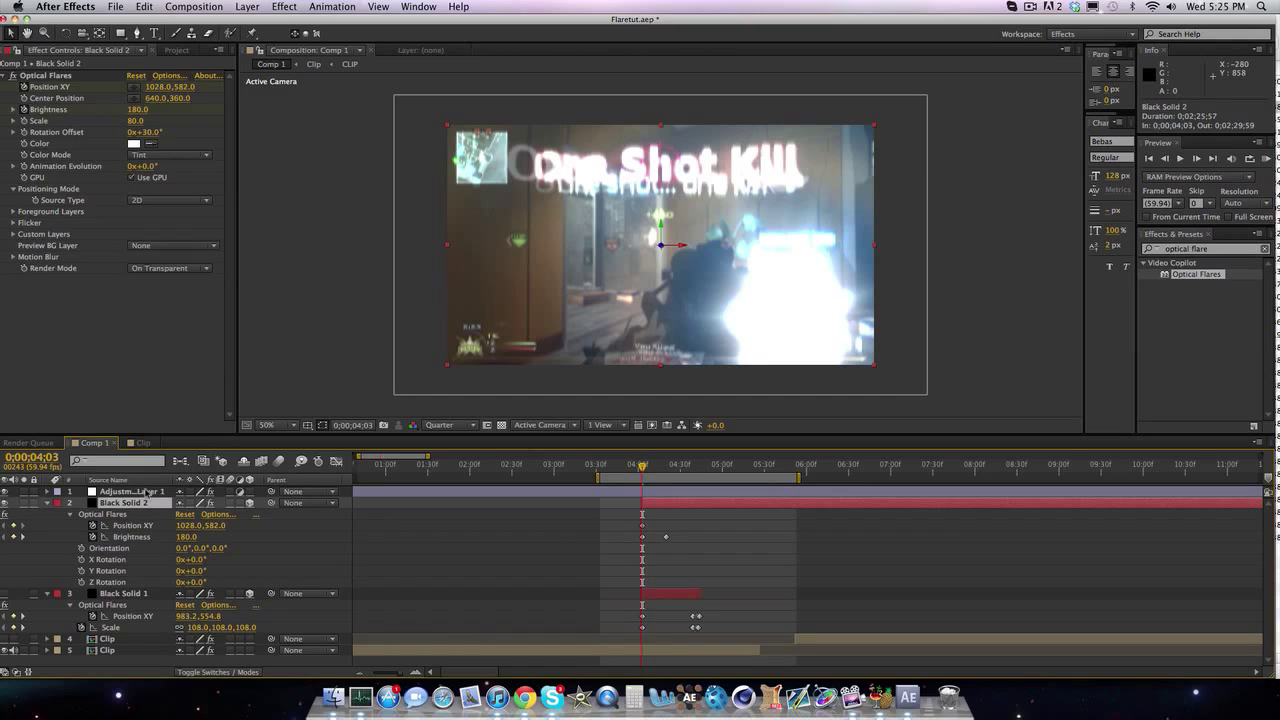
Step through the frames to 0;00;04;42 and add a flare position keyframe there
{"action": "key", "text": "Page_Down"}
{"action": "key", "text": "Page_Down"}
{"action": "key", "text": "Page_Down"}
{"action": "key", "text": "Page_Down"}
{"action": "key", "text": "Page_Down"}
{"action": "key", "text": "Page_Down"}
{"action": "key", "text": "Page_Down"}
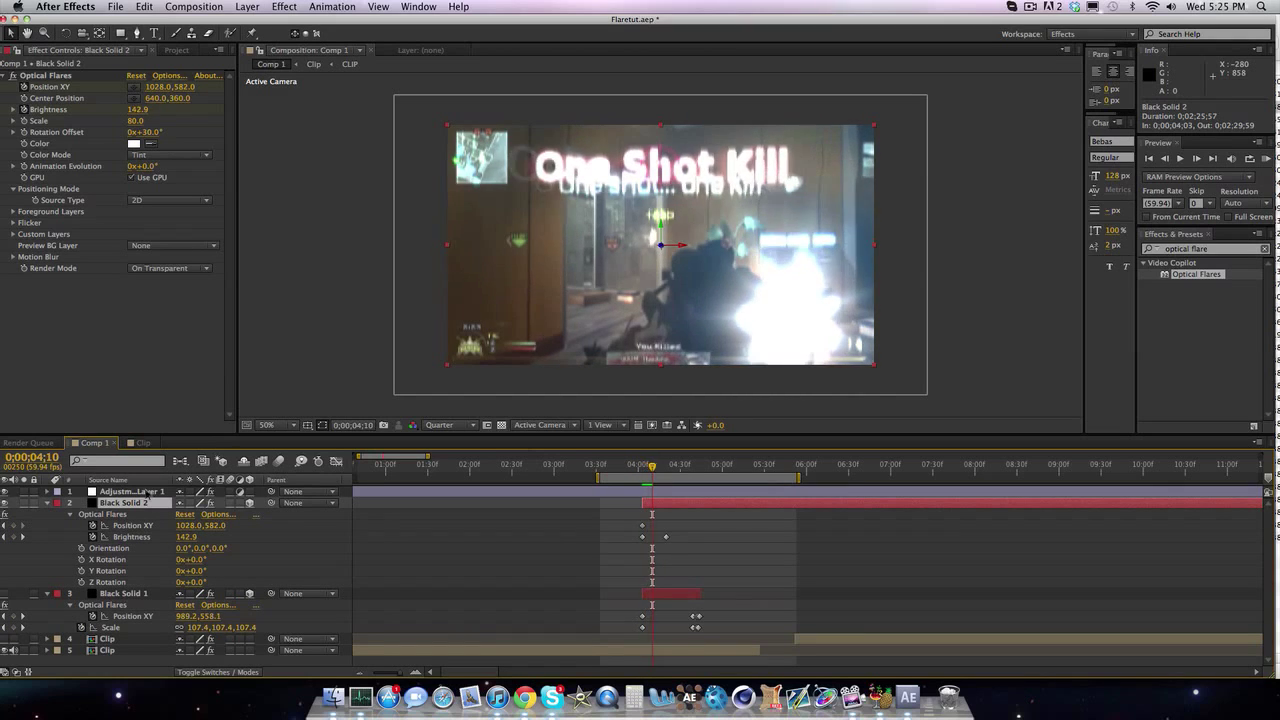
{"action": "key", "text": "Page_Down"}
{"action": "key", "text": "Page_Down"}
{"action": "key", "text": "Page_Down"}
{"action": "key", "text": "Page_Down"}
{"action": "key", "text": "Page_Down"}
{"action": "key", "text": "Page_Down"}
{"action": "key", "text": "Page_Down"}
{"action": "key", "text": "Page_Down"}
{"action": "key", "text": "Page_Down"}
{"action": "key", "text": "Page_Down"}
{"action": "key", "text": "Page_Down"}
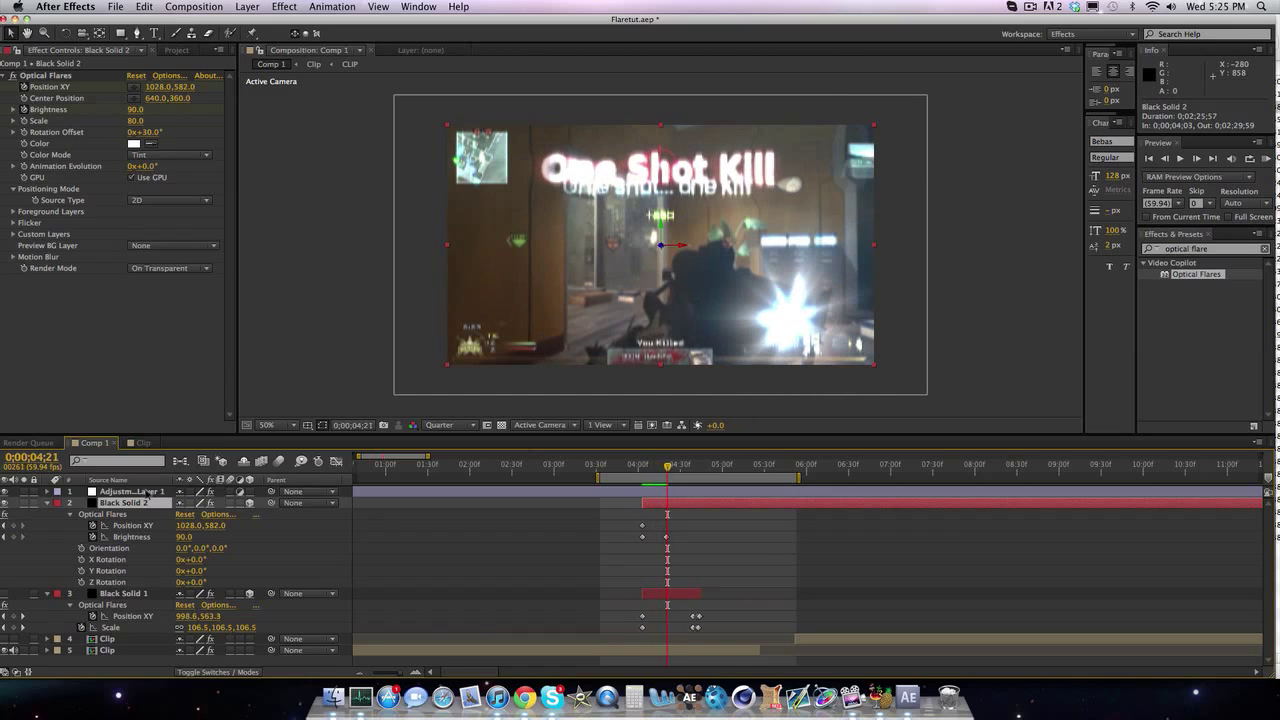
{"action": "key", "text": "Page_Down"}
{"action": "key", "text": "Page_Down"}
{"action": "key", "text": "Page_Down"}
{"action": "key", "text": "Page_Down"}
{"action": "key", "text": "Page_Down"}
{"action": "key", "text": "Page_Down"}
{"action": "key", "text": "Page_Down"}
{"action": "key", "text": "Page_Down"}
{"action": "key", "text": "Page_Down"}
{"action": "key", "text": "Page_Down"}
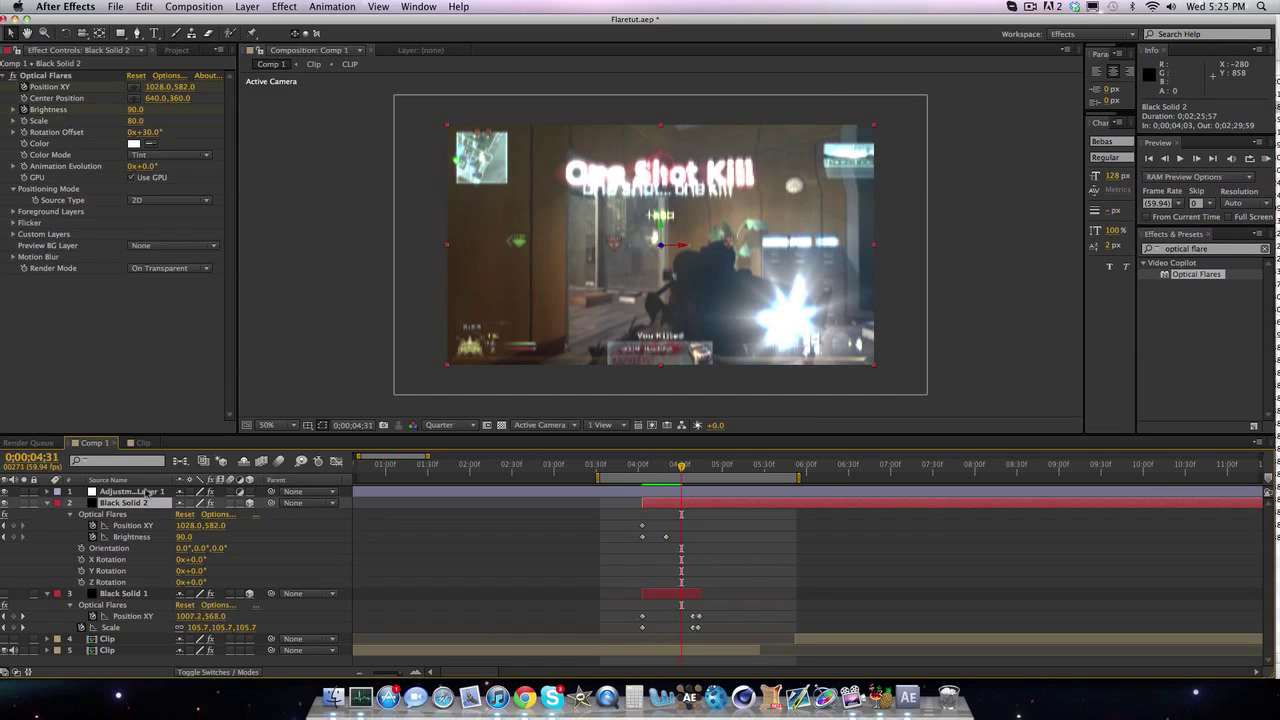
{"action": "key", "text": "Page_Down"}
{"action": "key", "text": "Page_Down"}
{"action": "key", "text": "Page_Down"}
{"action": "key", "text": "Page_Down"}
{"action": "key", "text": "Page_Down"}
{"action": "key", "text": "Page_Down"}
{"action": "key", "text": "Page_Down"}
{"action": "key", "text": "Page_Down"}
{"action": "key", "text": "Page_Down"}
{"action": "key", "text": "Page_Down"}
{"action": "key", "text": "Page_Down"}
{"action": "key", "text": "Page_Down"}
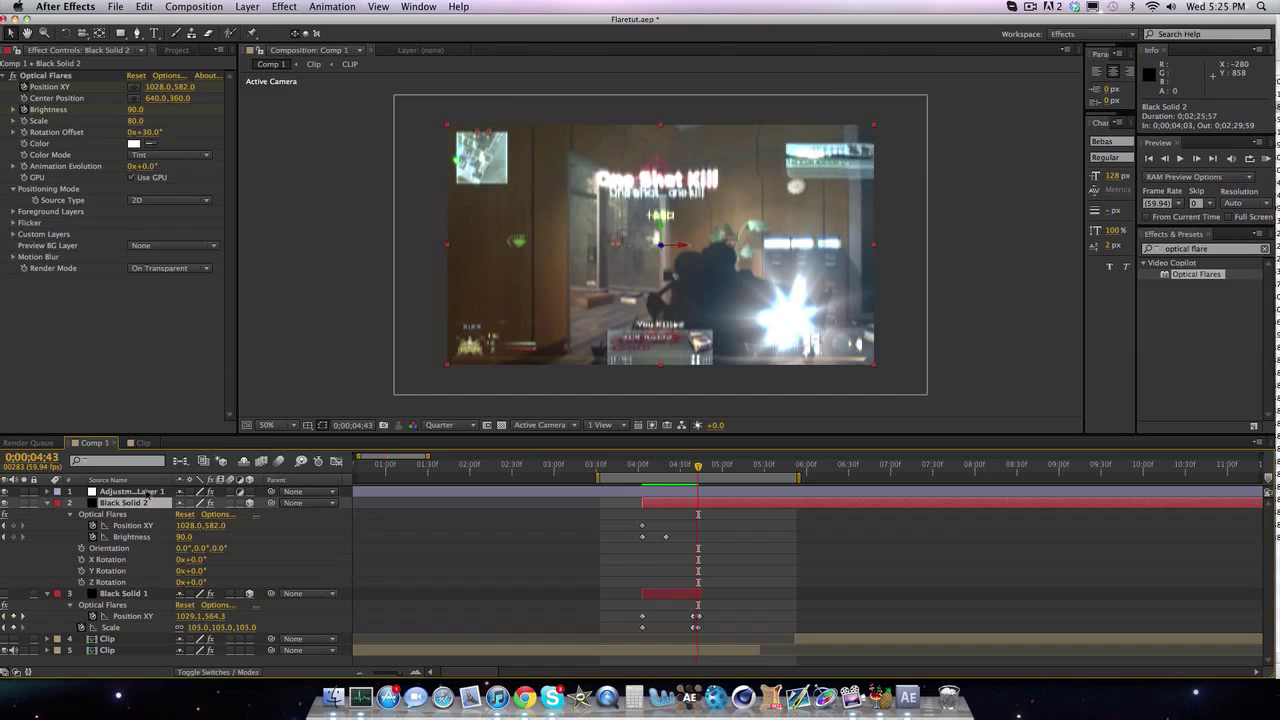
{"action": "key", "text": "Page_Up"}
{"action": "left_click", "coordinate": [18, 525]}
Pick the flare position on the gun's muzzle flash, then hide Black Solid 2's flare
{"action": "left_click", "coordinate": [133, 87]}
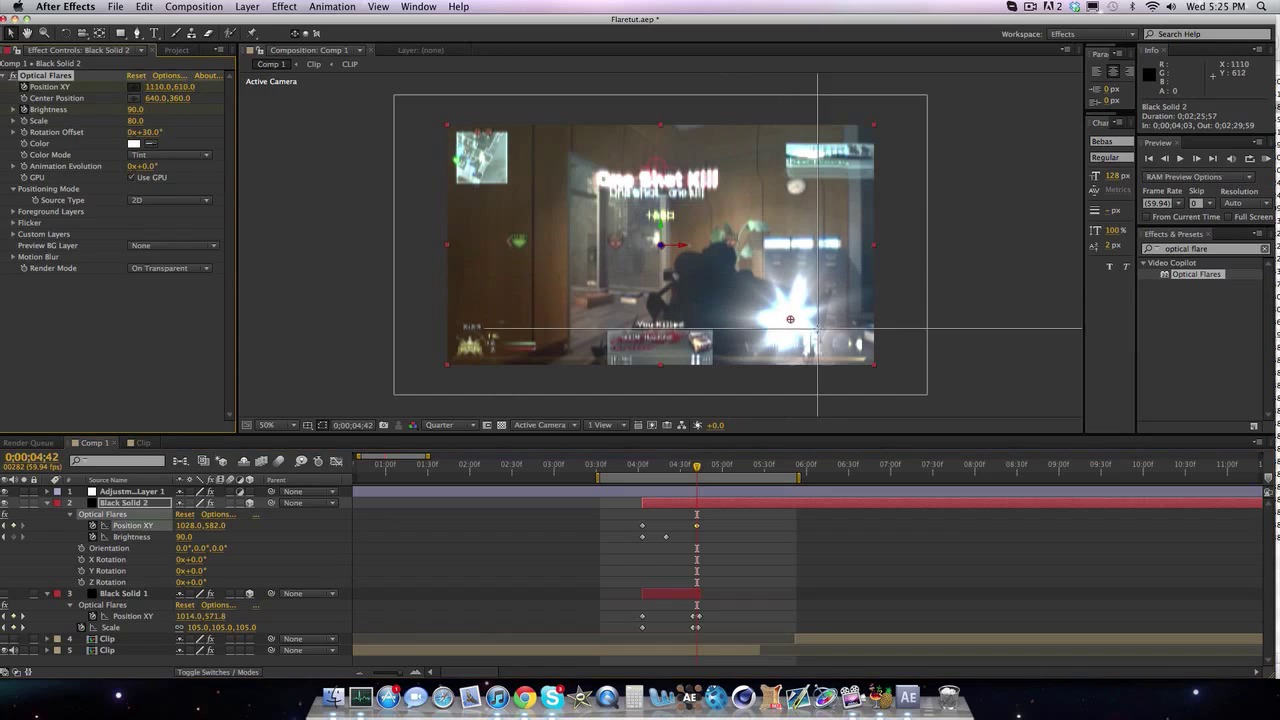
{"action": "left_click", "coordinate": [788, 324]}
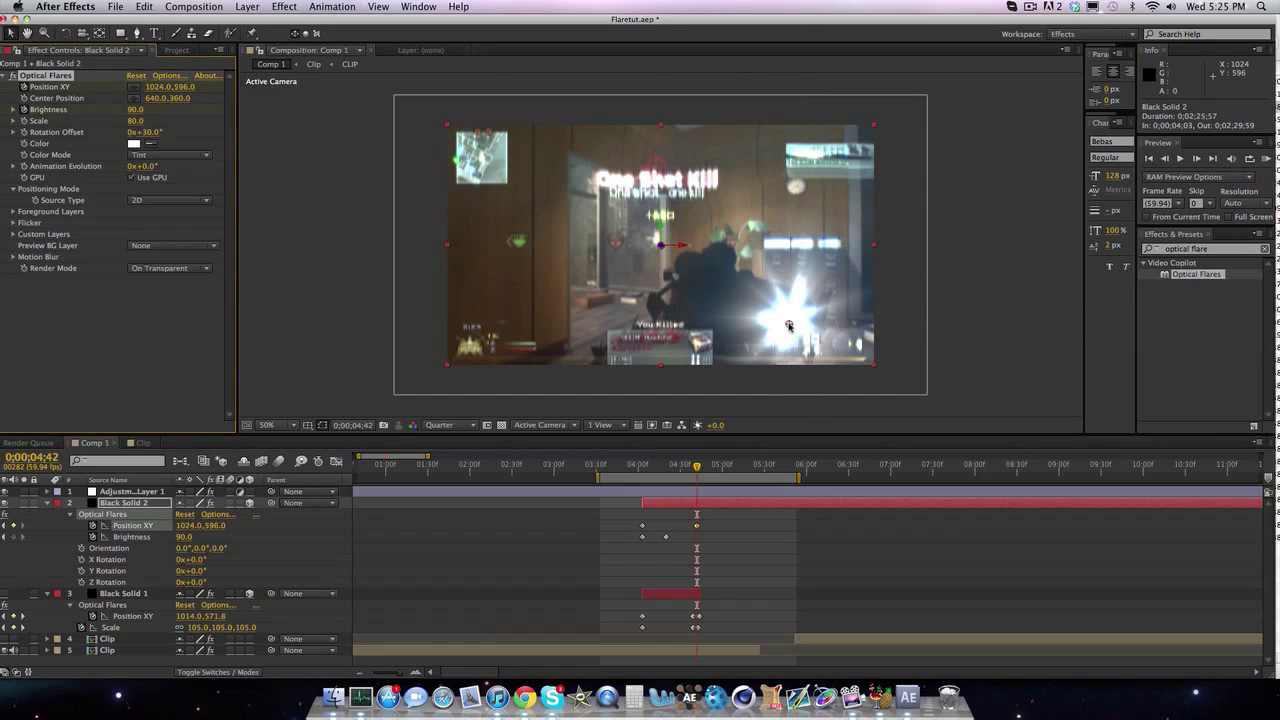
{"action": "left_click_drag", "start_coordinate": [788, 324], "coordinate": [786, 322]}
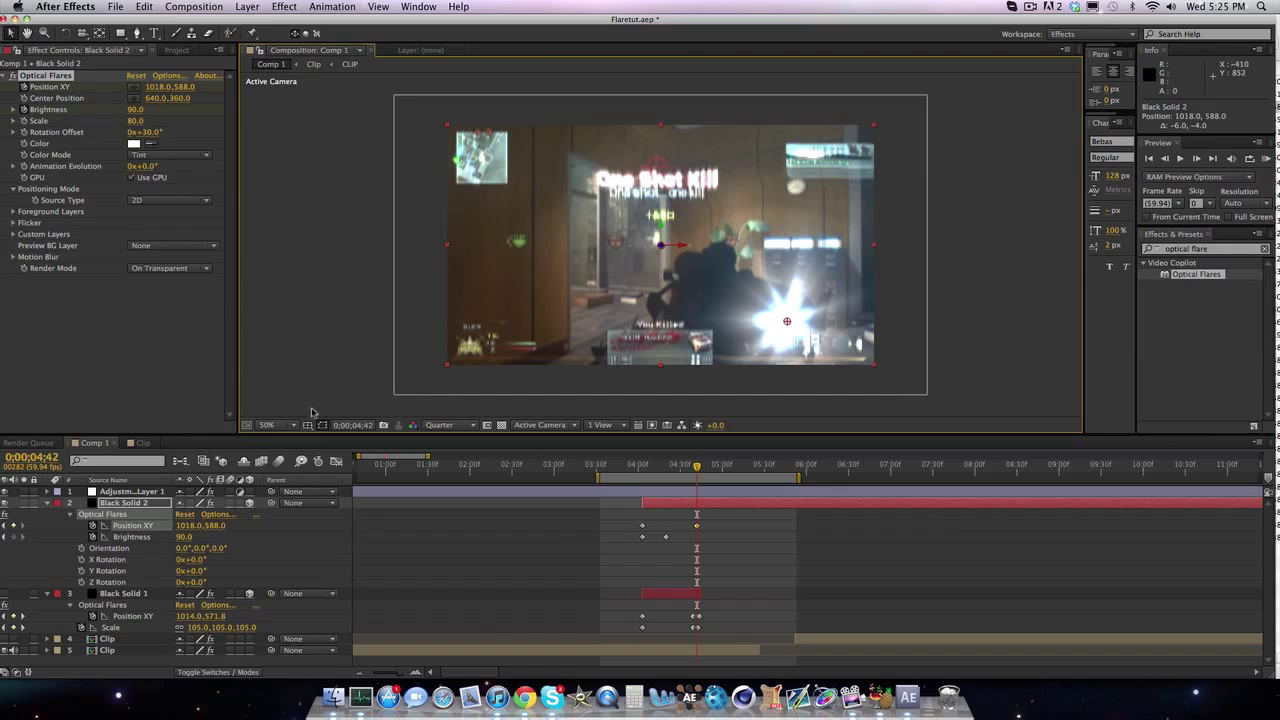
{"action": "left_click", "coordinate": [5, 503]}
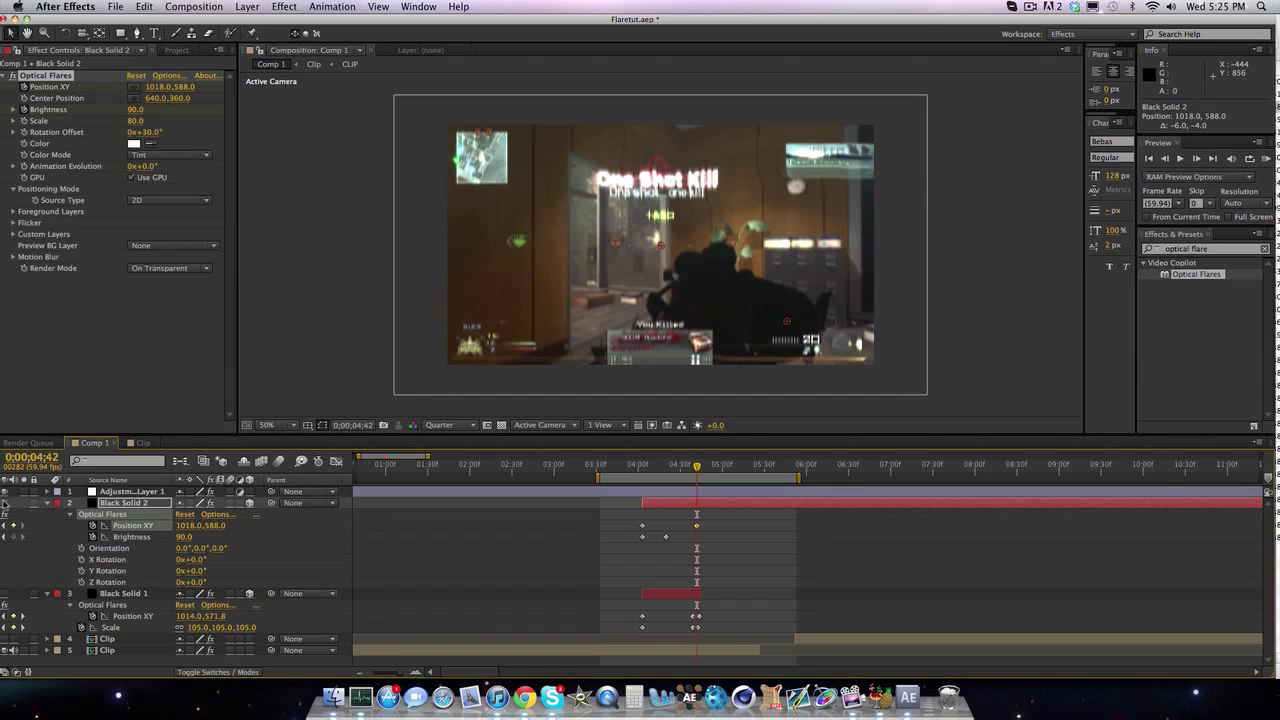
Return to frame 04;42, move the flare centre onto the muzzle, and show the layer again
{"action": "key", "text": "Page_Up"}
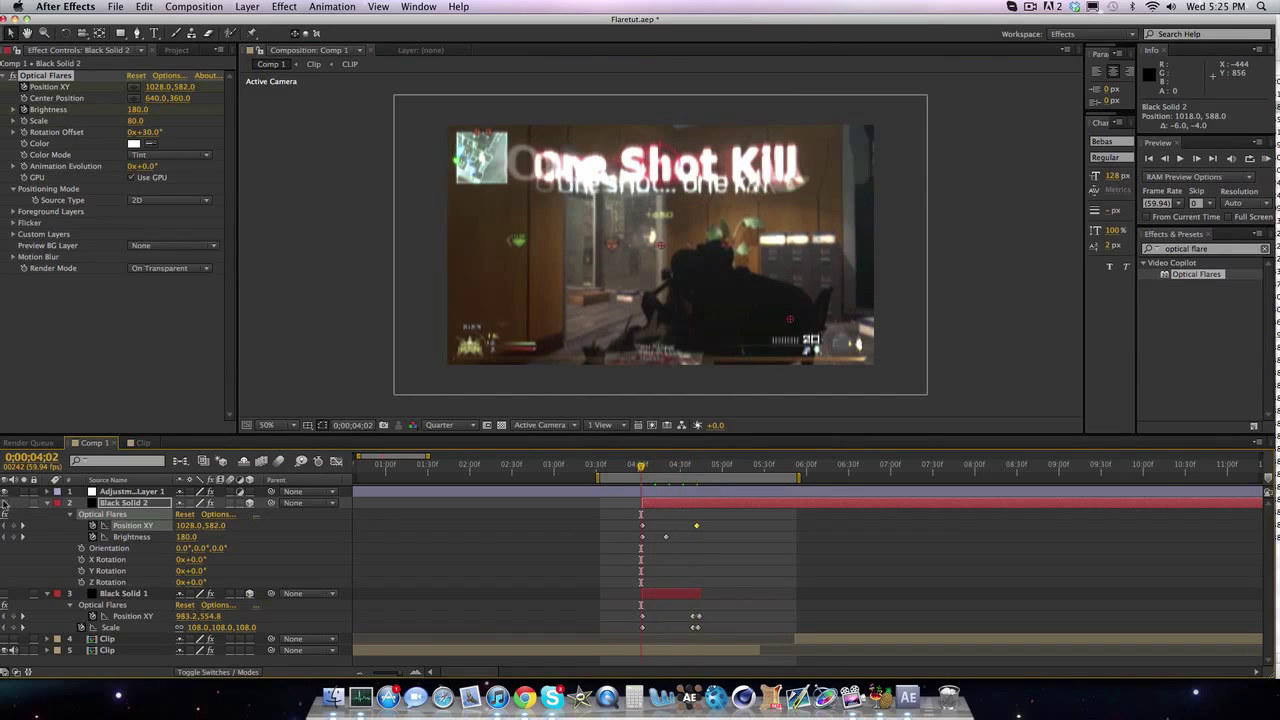
{"action": "key", "text": "Page_Down"}
{"action": "key", "text": "Page_Down"}
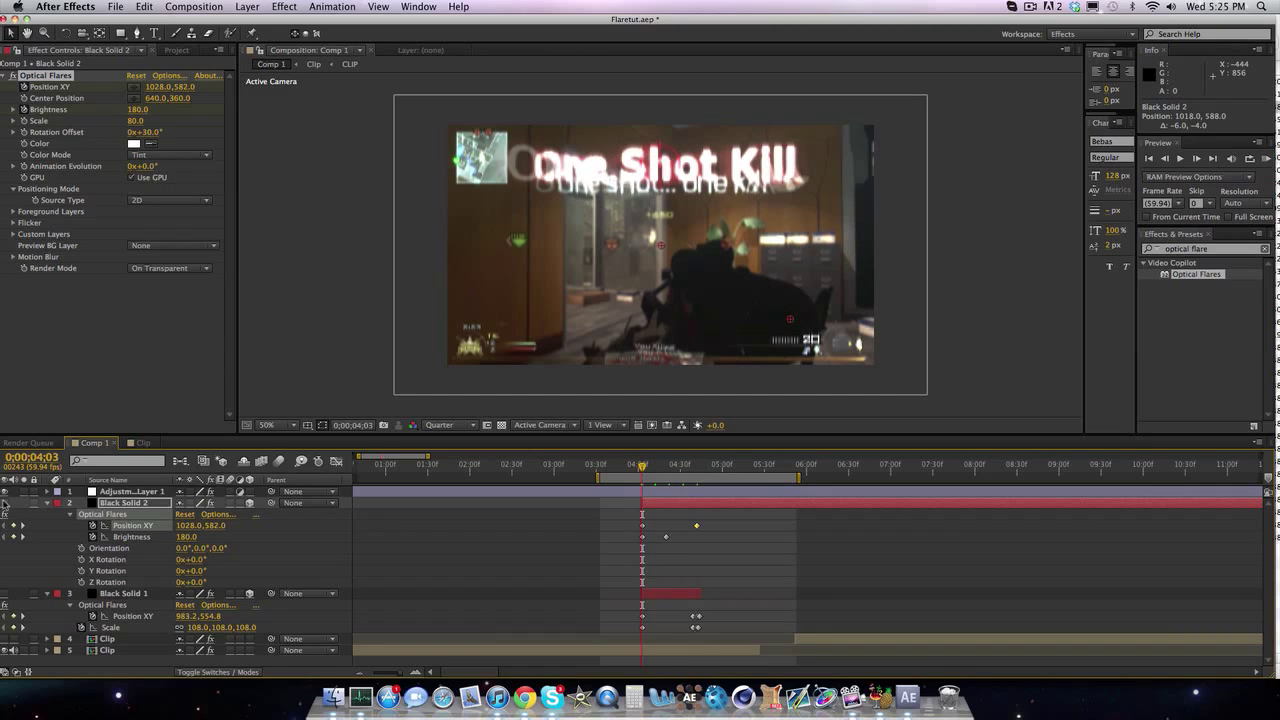
{"action": "key", "text": "Page_Up"}
{"action": "key", "text": "shift+Page_Down"}
{"action": "key", "text": "shift+Page_Down"}
{"action": "key", "text": "shift+Page_Down"}
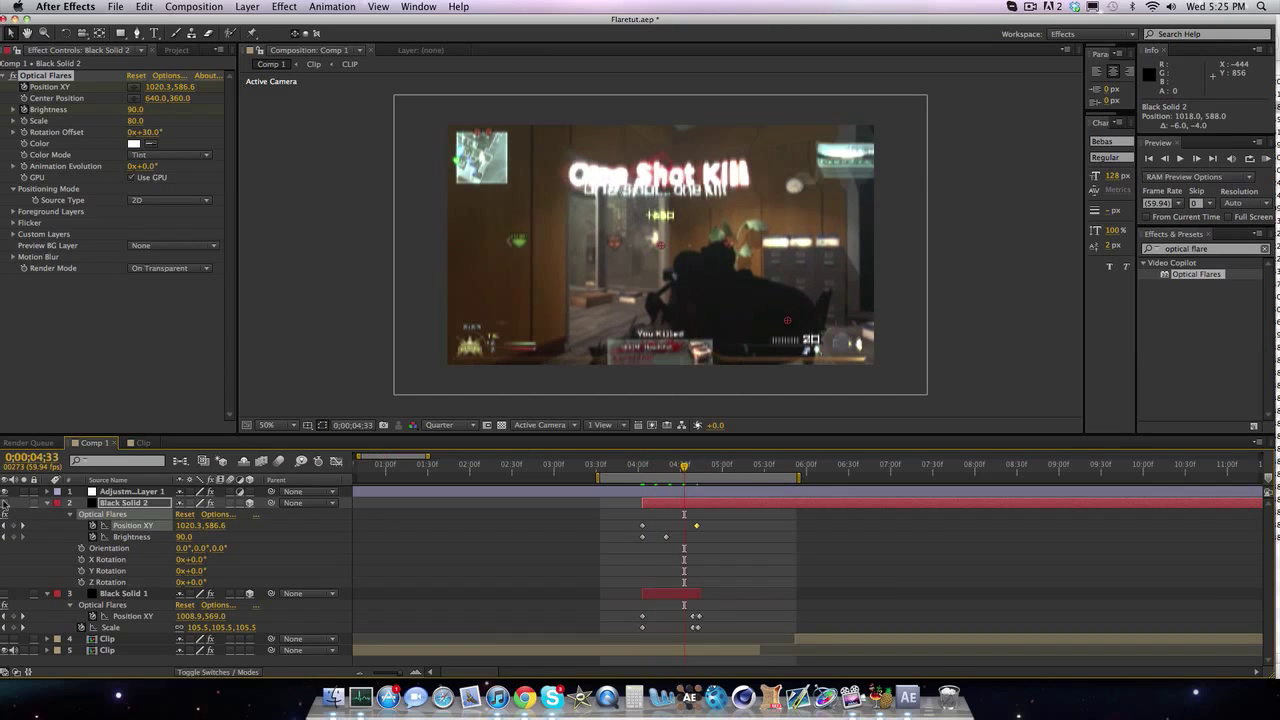
{"action": "key", "text": "Page_Down"}
{"action": "key", "text": "Page_Down"}
{"action": "key", "text": "Page_Down"}
{"action": "key", "text": "Page_Down"}
{"action": "key", "text": "Page_Down"}
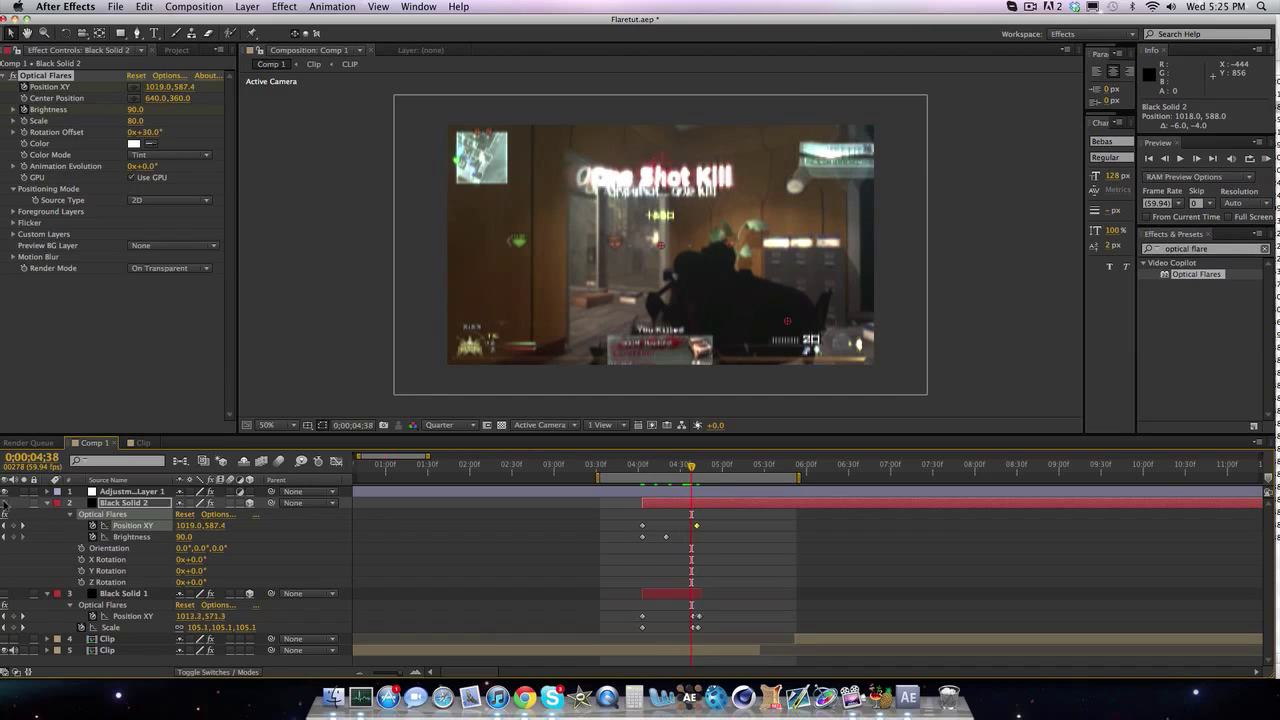
{"action": "key", "text": "Page_Down"}
{"action": "key", "text": "Page_Down"}
{"action": "key", "text": "Page_Down"}
{"action": "key", "text": "Page_Down"}
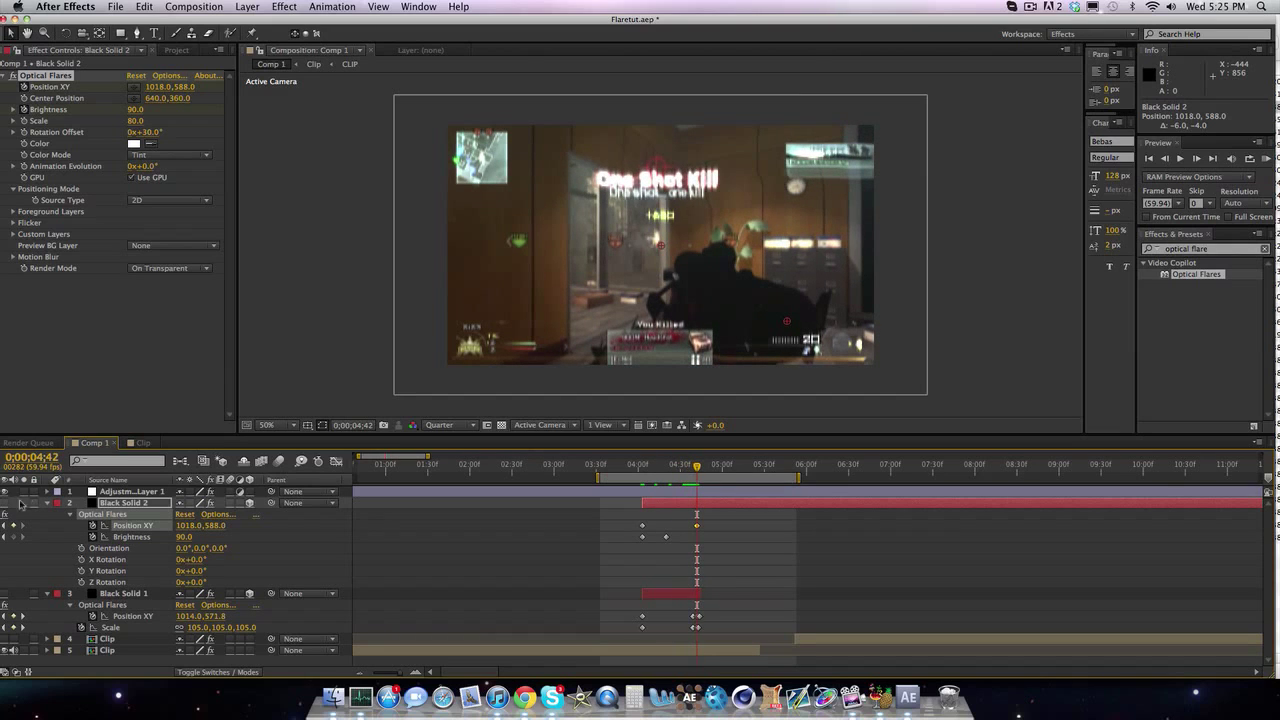
{"action": "left_click", "coordinate": [786, 325]}
{"action": "left_click_drag", "start_coordinate": [786, 325], "coordinate": [787, 319]}
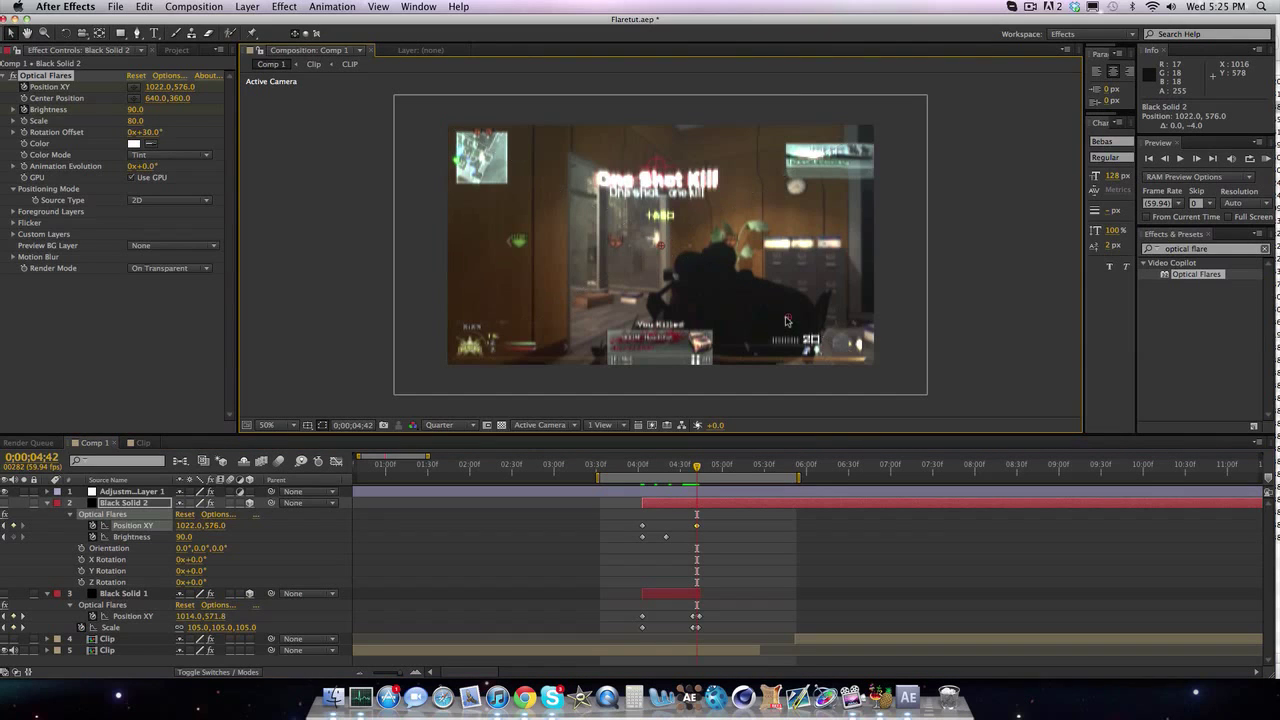
{"action": "left_click", "coordinate": [4, 503]}
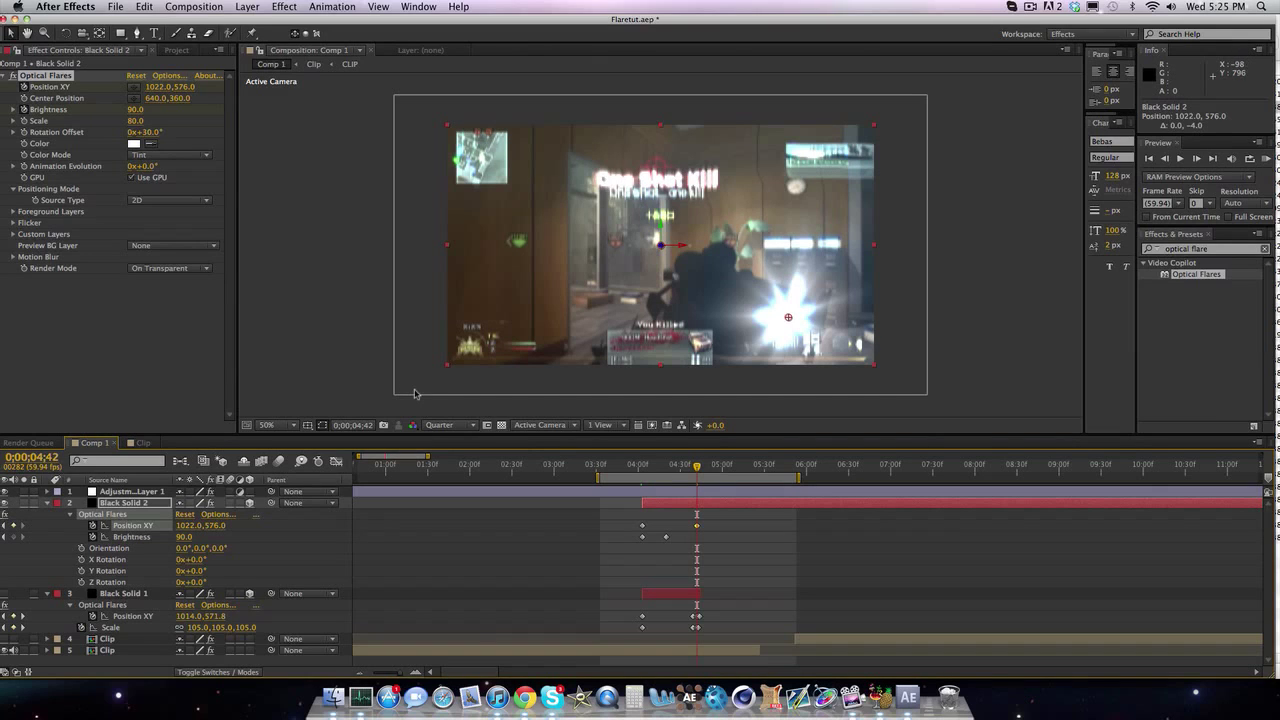
{"action": "left_click", "coordinate": [1225, 251]}
Clear the Effects & Presets search and delete the Black Solid 1 layer
{"action": "key", "text": "BackSpace"}
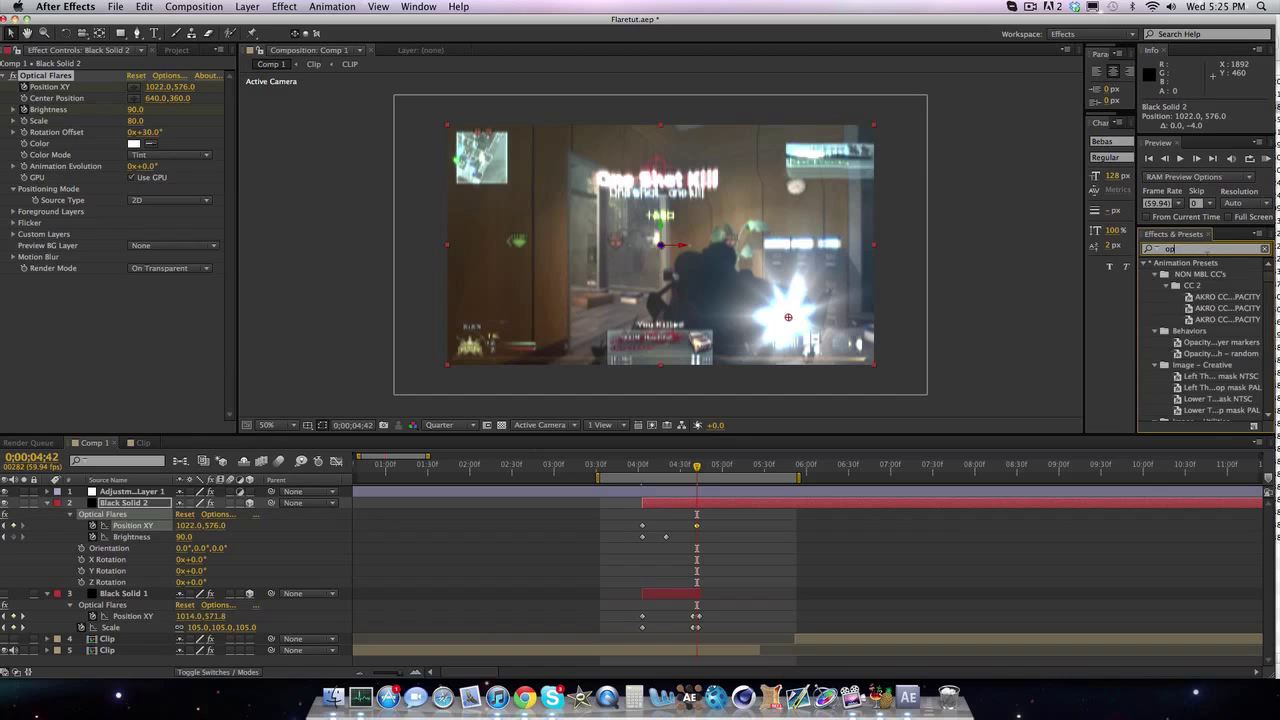
{"action": "left_click", "coordinate": [1150, 249]}
{"action": "left_click", "coordinate": [985, 290]}
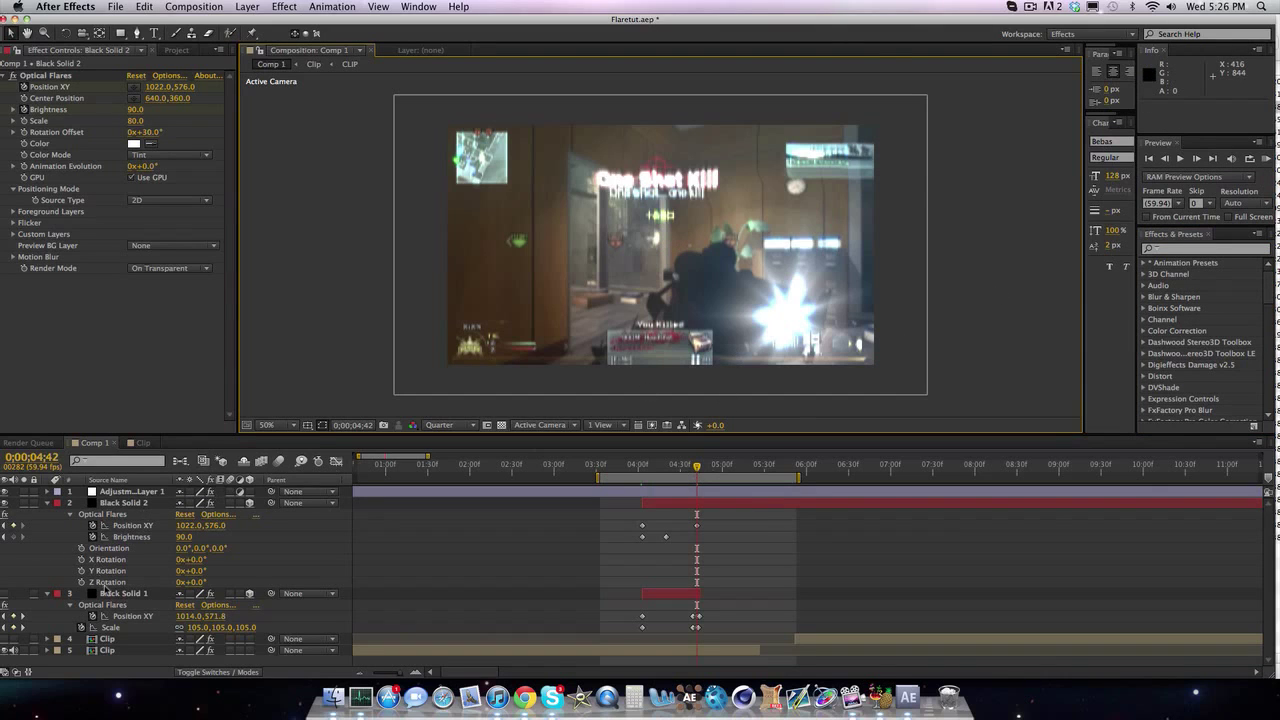
{"action": "left_click", "coordinate": [107, 593]}
{"action": "key", "text": "Delete"}
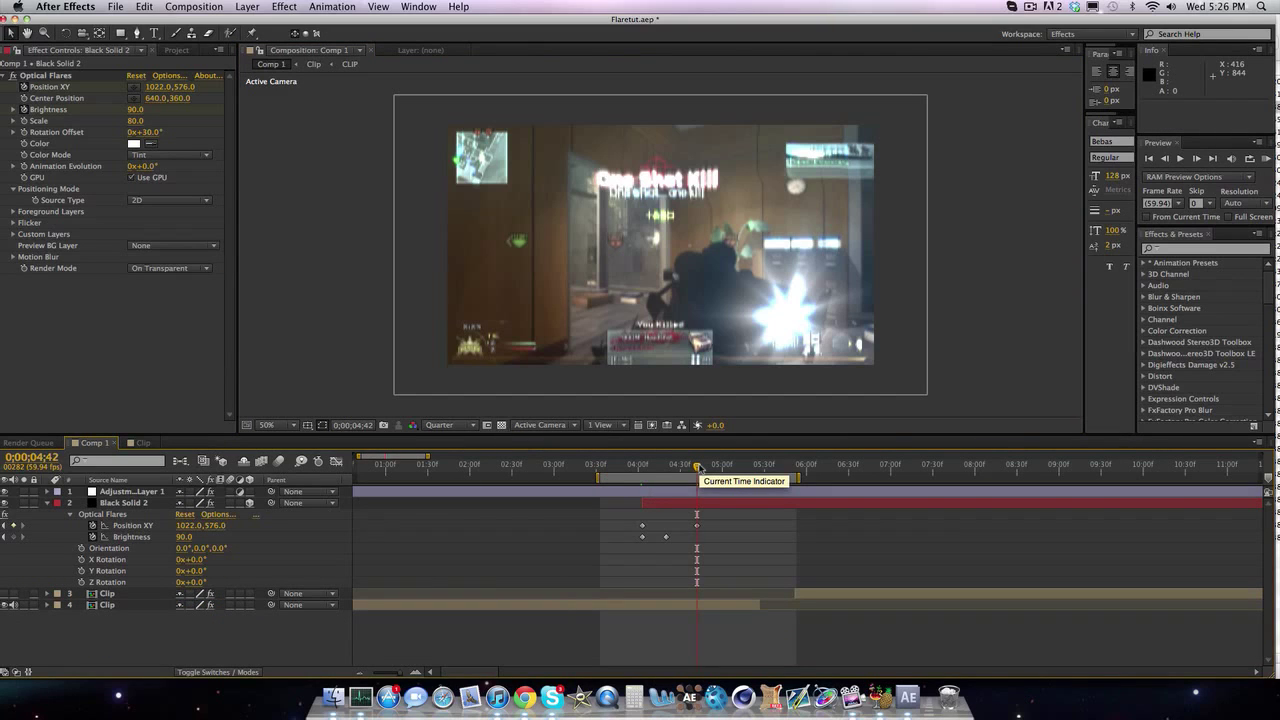
Keyframe the flare position on the gun at frame 04;43
{"action": "left_click_drag", "start_coordinate": [698, 468], "coordinate": [698, 468]}
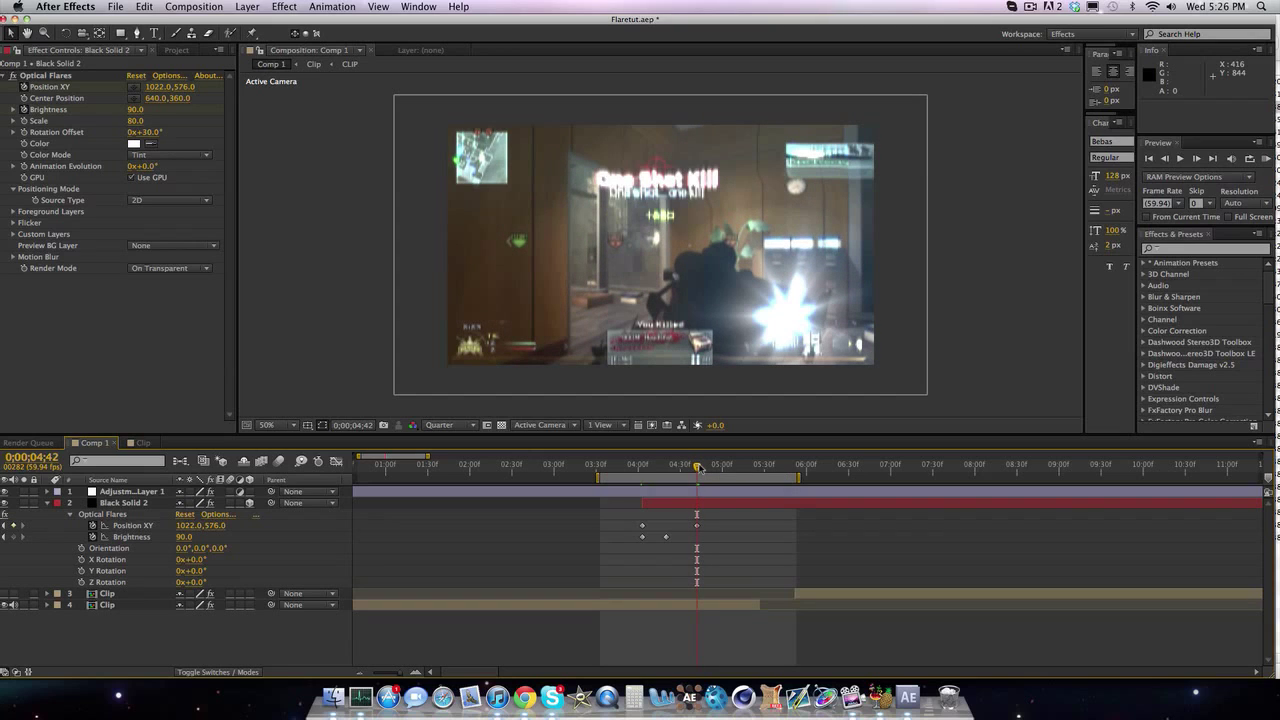
{"action": "left_click_drag", "start_coordinate": [698, 468], "coordinate": [699, 468]}
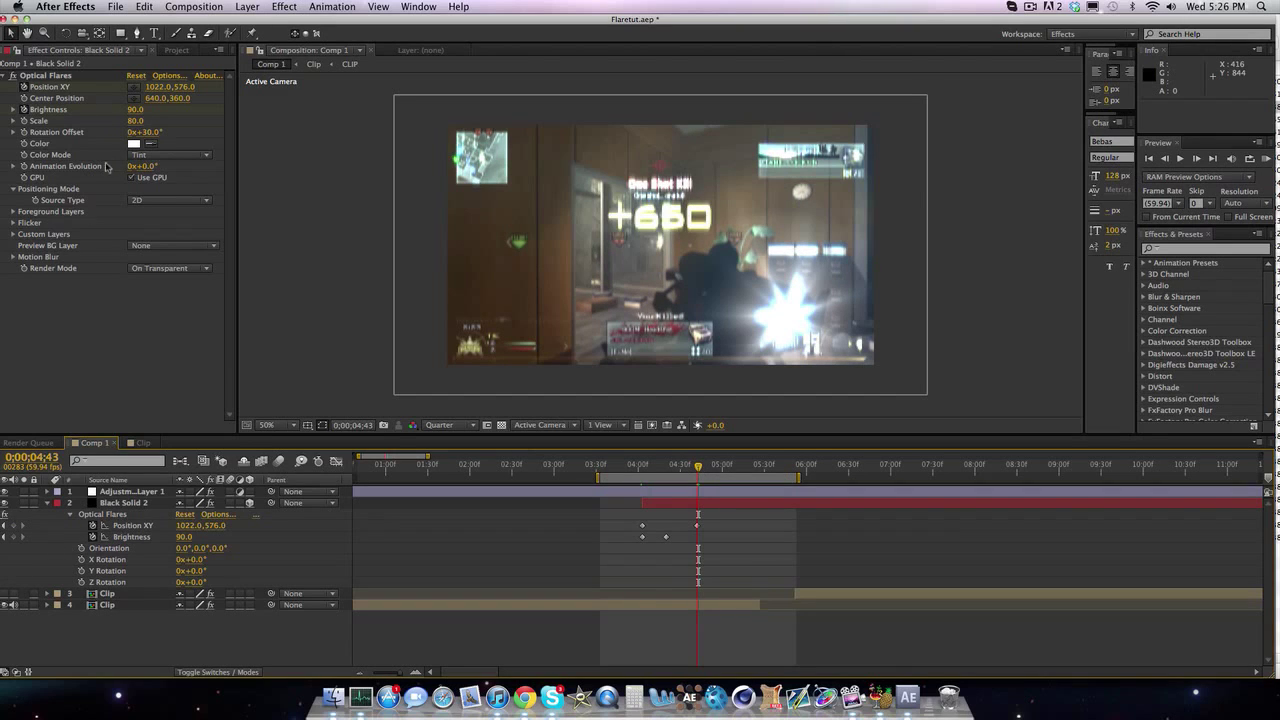
{"action": "left_click", "coordinate": [133, 87]}
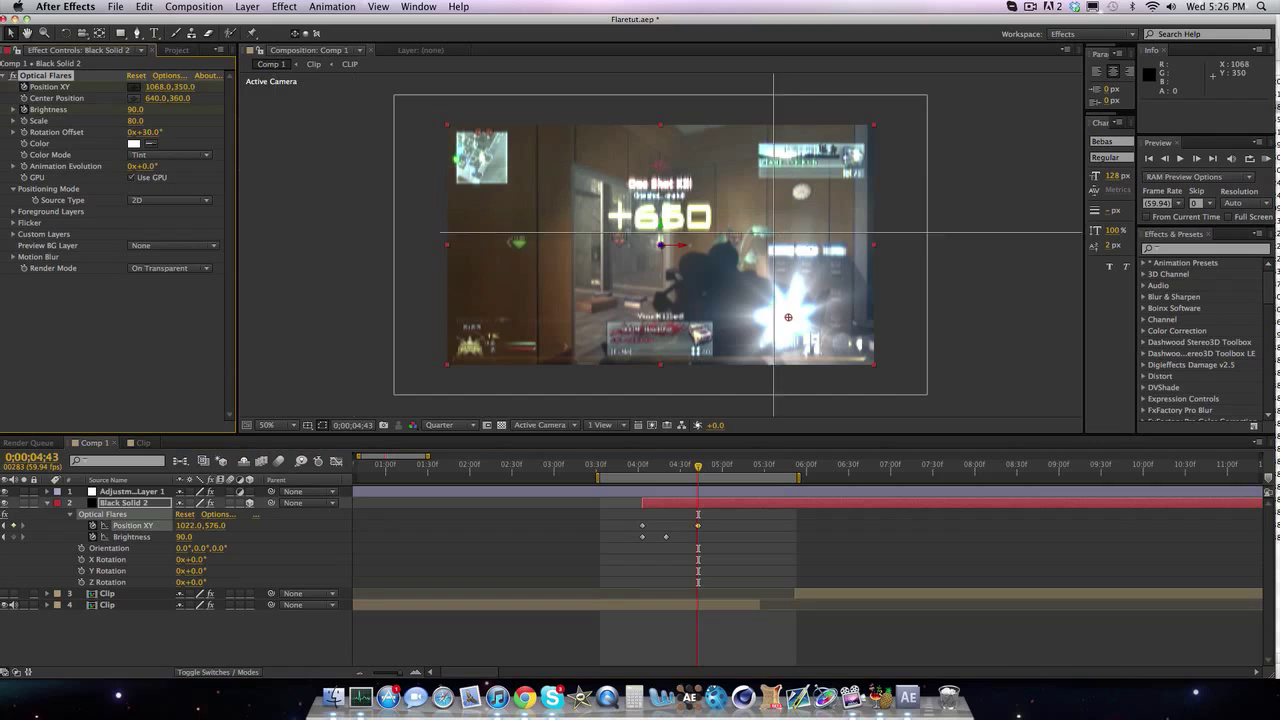
{"action": "left_click", "coordinate": [788, 317]}
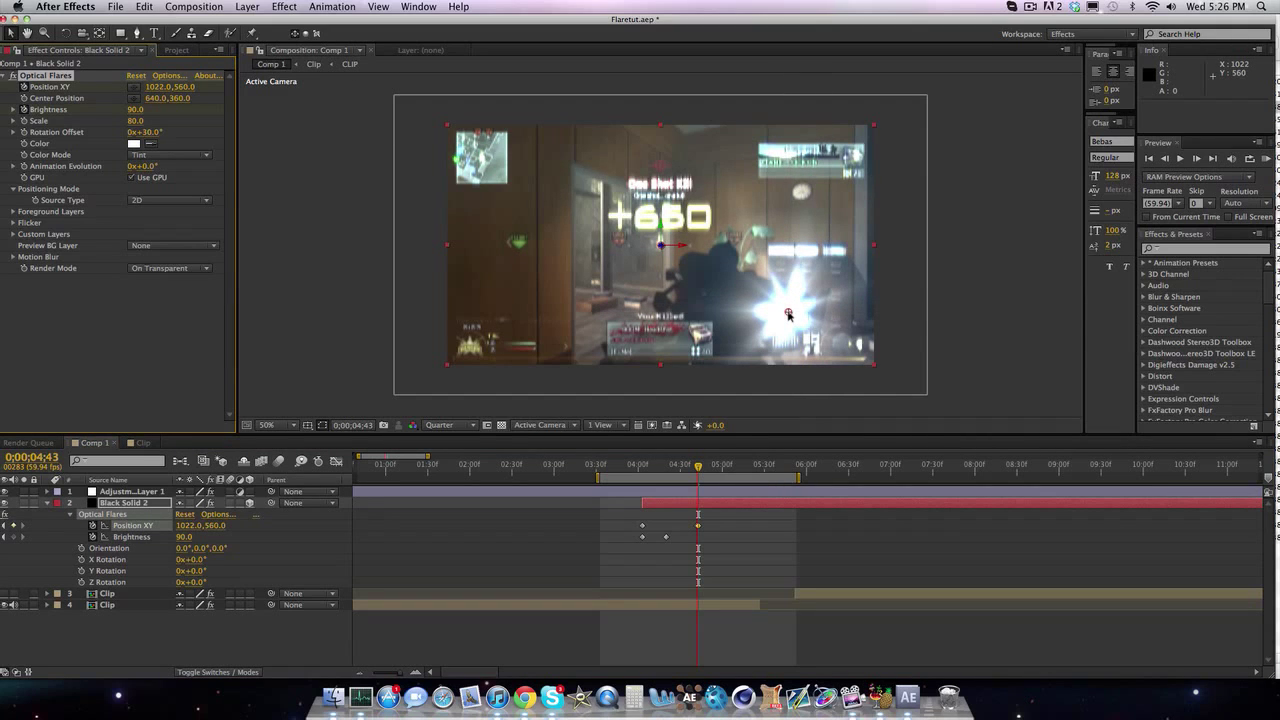
{"action": "key", "text": "Page_Down"}
{"action": "key", "text": "Page_Down"}
{"action": "key", "text": "Page_Up"}
{"action": "key", "text": "Page_Up"}
Move the flare up onto the muzzle at 04;44 (1064, 486) and end Black Solid 2 at 04;45
{"action": "key", "text": "Page_Down"}
{"action": "left_click_drag", "start_coordinate": [788, 314], "coordinate": [801, 288]}
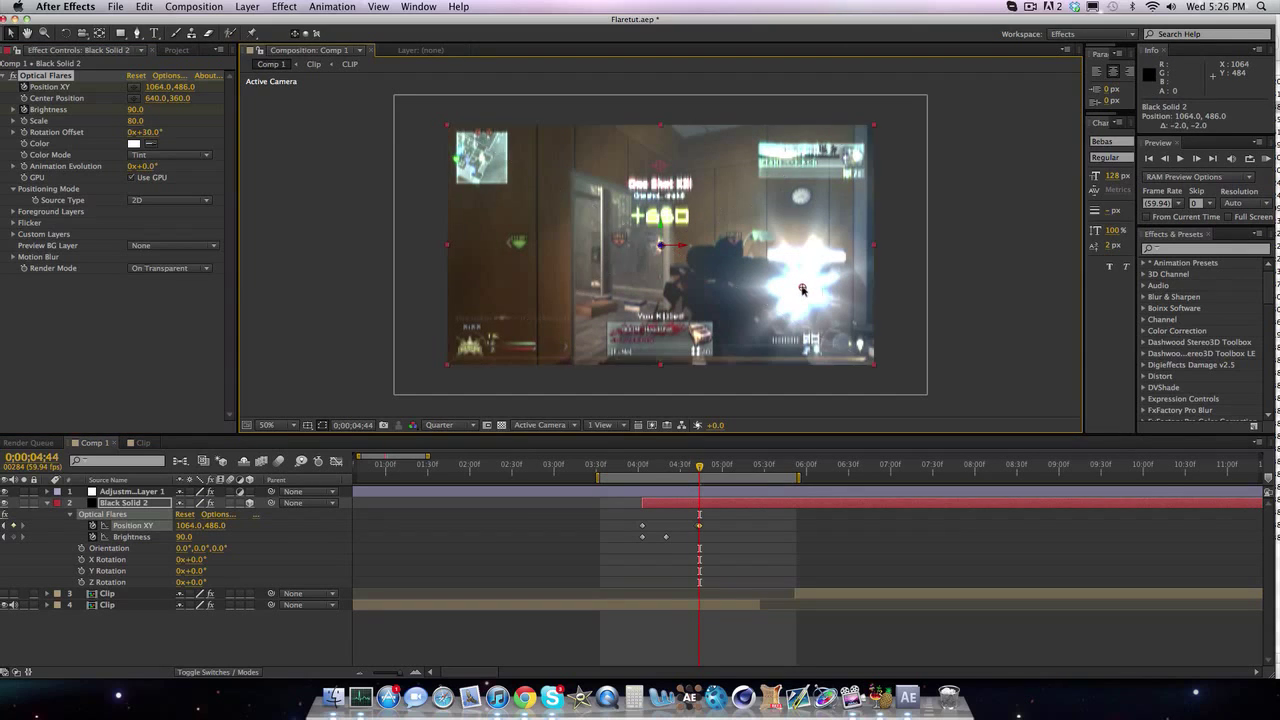
{"action": "key", "text": "Page_Down"}
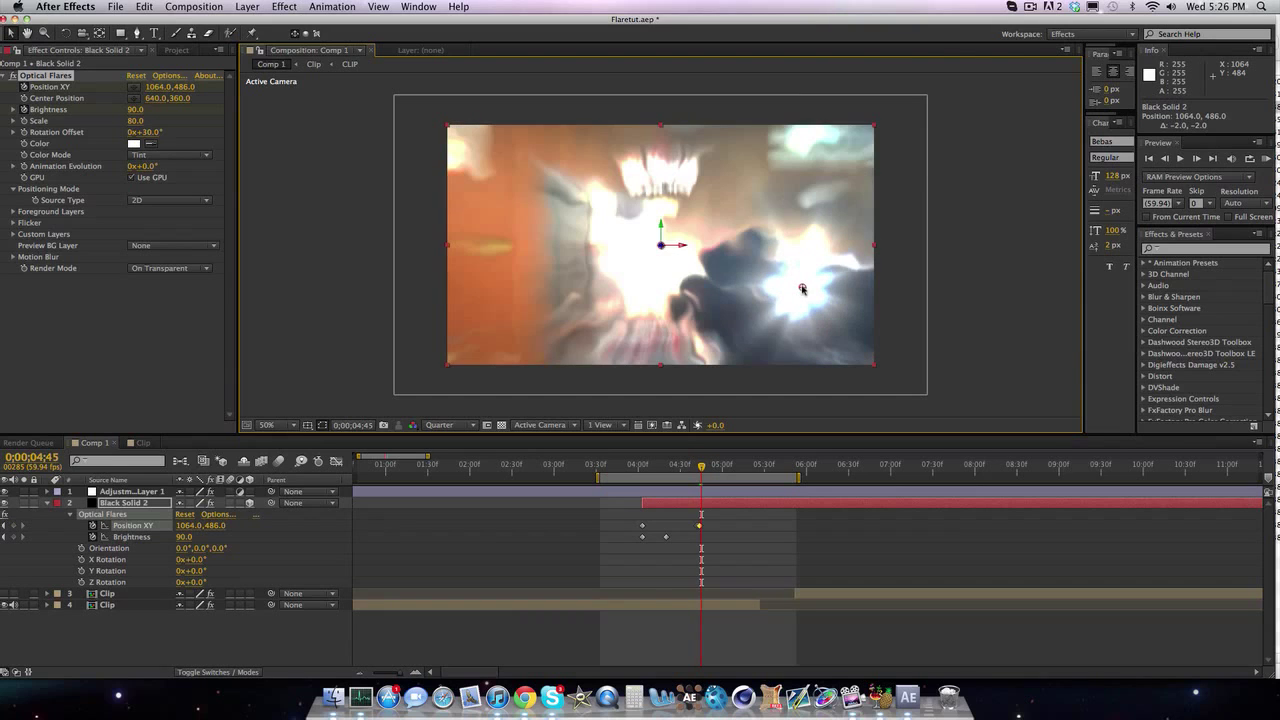
{"action": "key", "text": "alt+bracketright"}
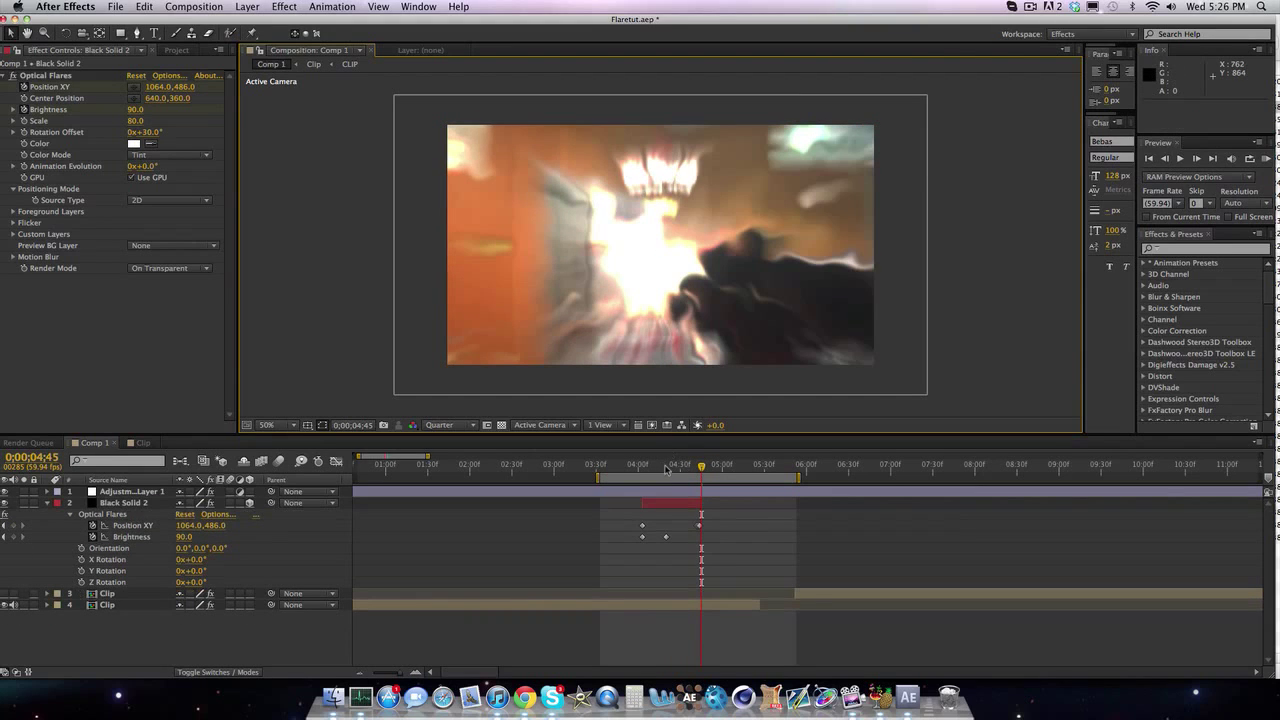
{"action": "left_click_drag", "start_coordinate": [666, 469], "coordinate": [697, 468]}
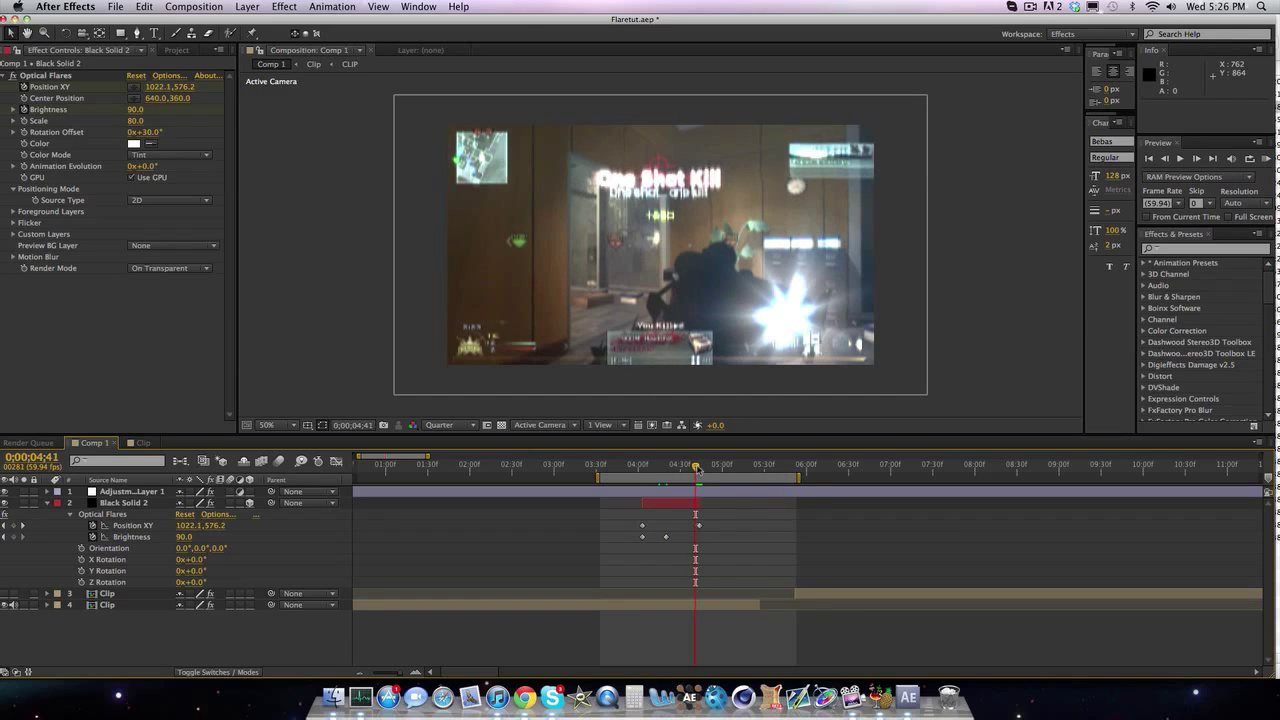
Go to frame 04;42 and key the Optical Flares Scale at 75
{"action": "key", "text": "j"}
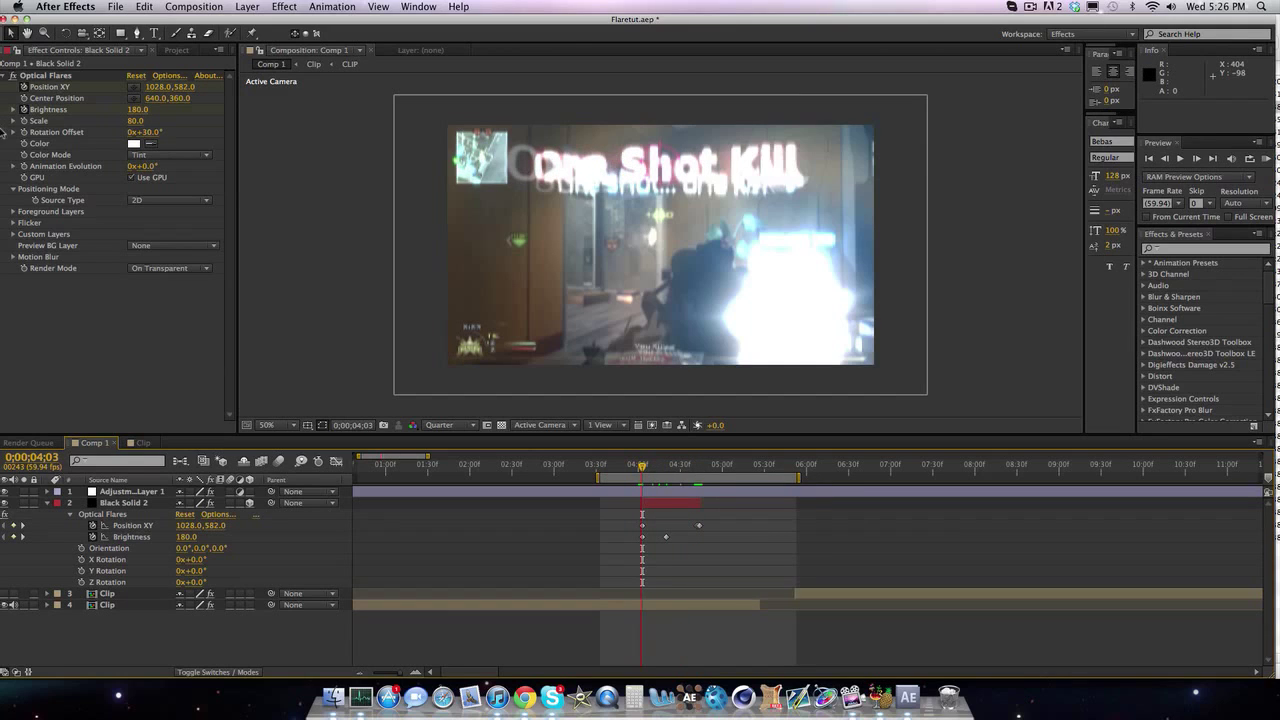
{"action": "left_click", "coordinate": [18, 122]}
{"action": "key", "text": "k"}
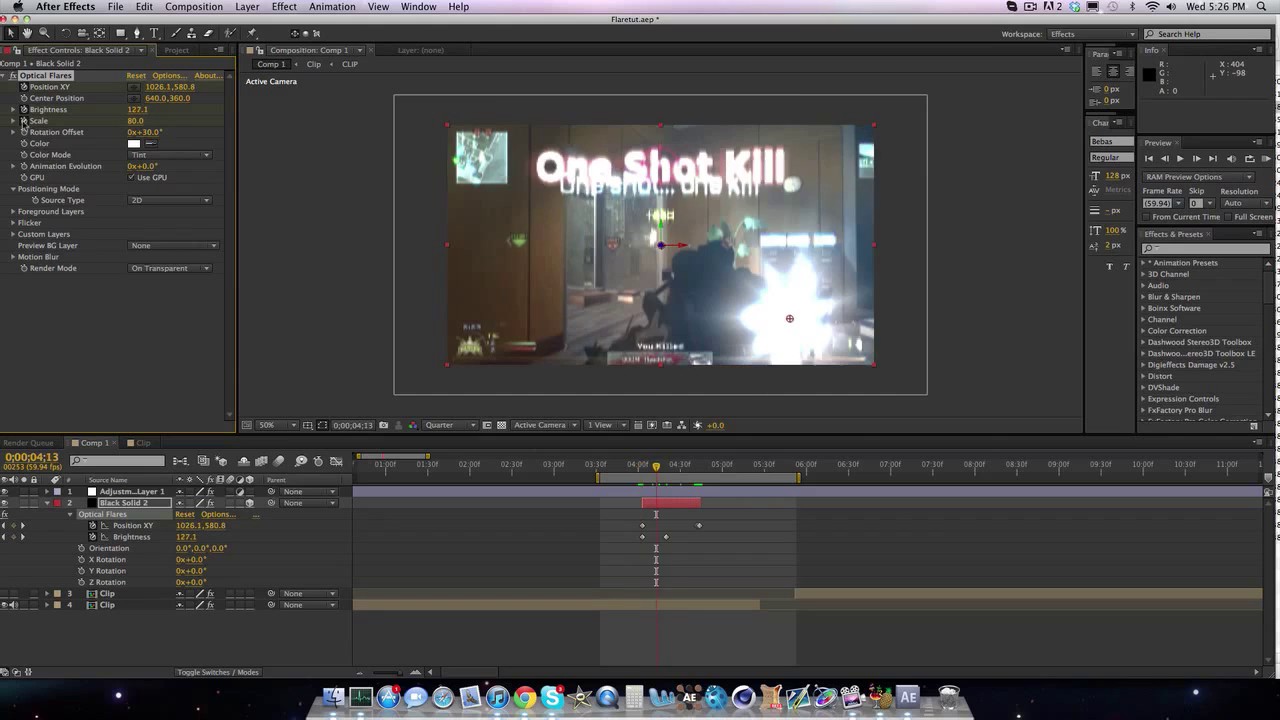
{"action": "key", "text": "k"}
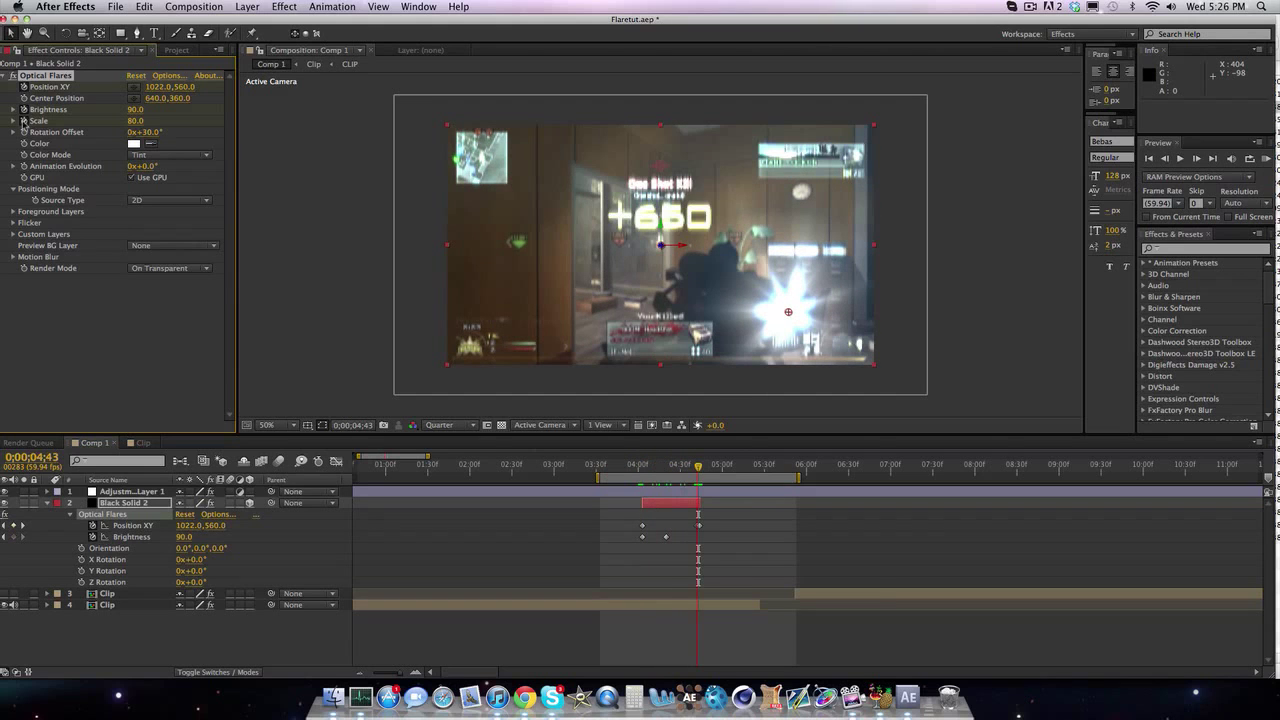
{"action": "key", "text": "Page_Up"}
{"action": "key", "text": "Page_Up"}
{"action": "key", "text": "Page_Up"}
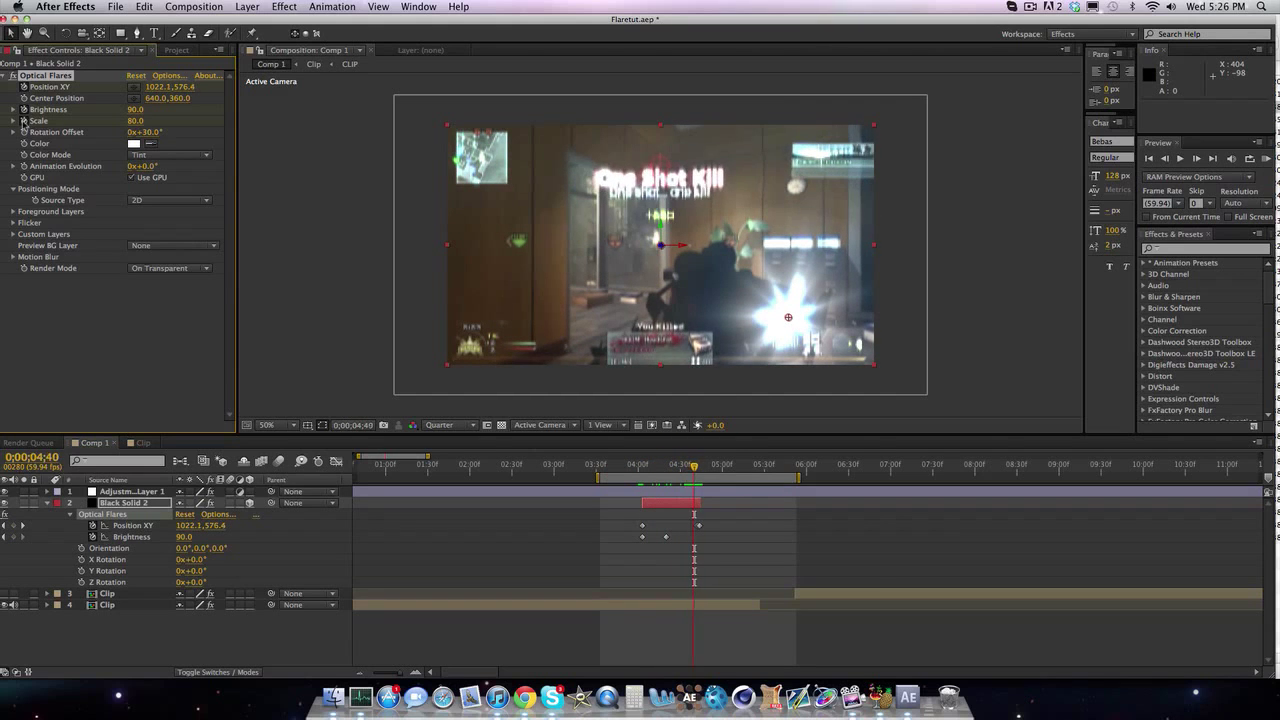
{"action": "key", "text": "Page_Down"}
{"action": "key", "text": "Page_Down"}
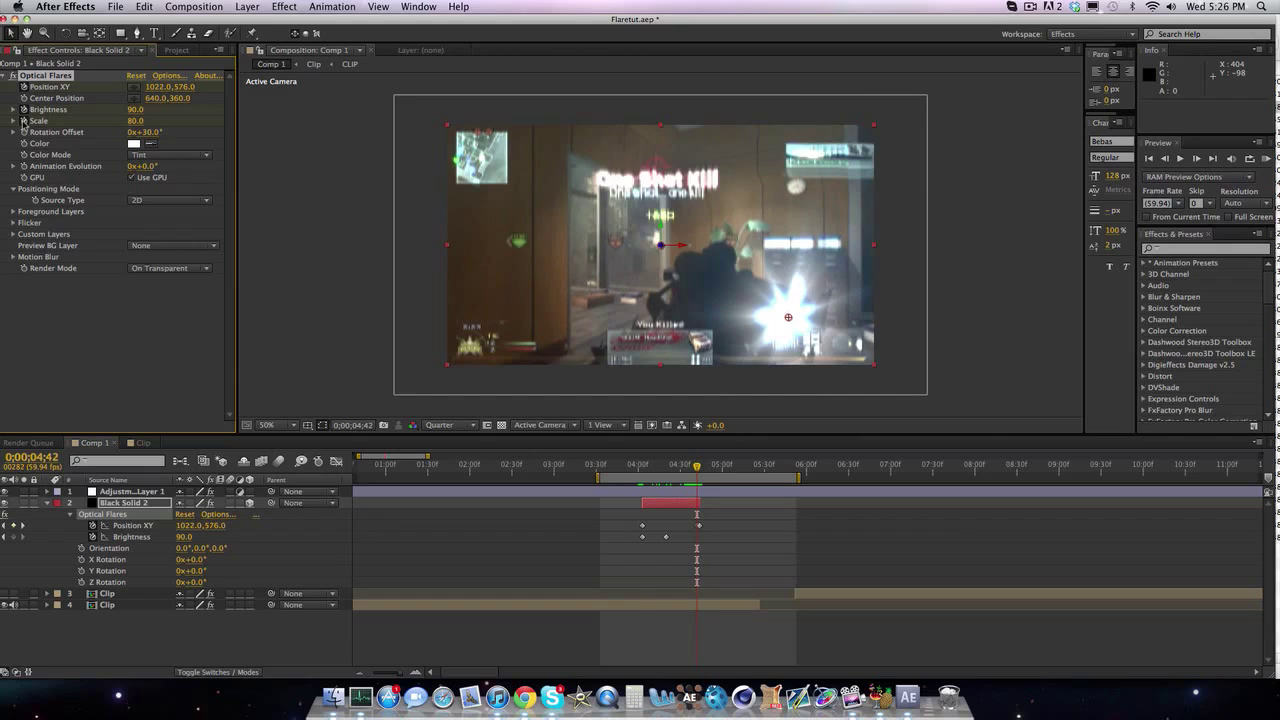
{"action": "left_click", "coordinate": [132, 121]}
{"action": "type", "text": "80"}
{"action": "key", "text": "BackSpace"}
{"action": "key", "text": "BackSpace"}
{"action": "type", "text": "78"}
{"action": "key", "text": "Return"}
{"action": "left_click", "coordinate": [138, 120]}
{"action": "key", "text": "Return"}
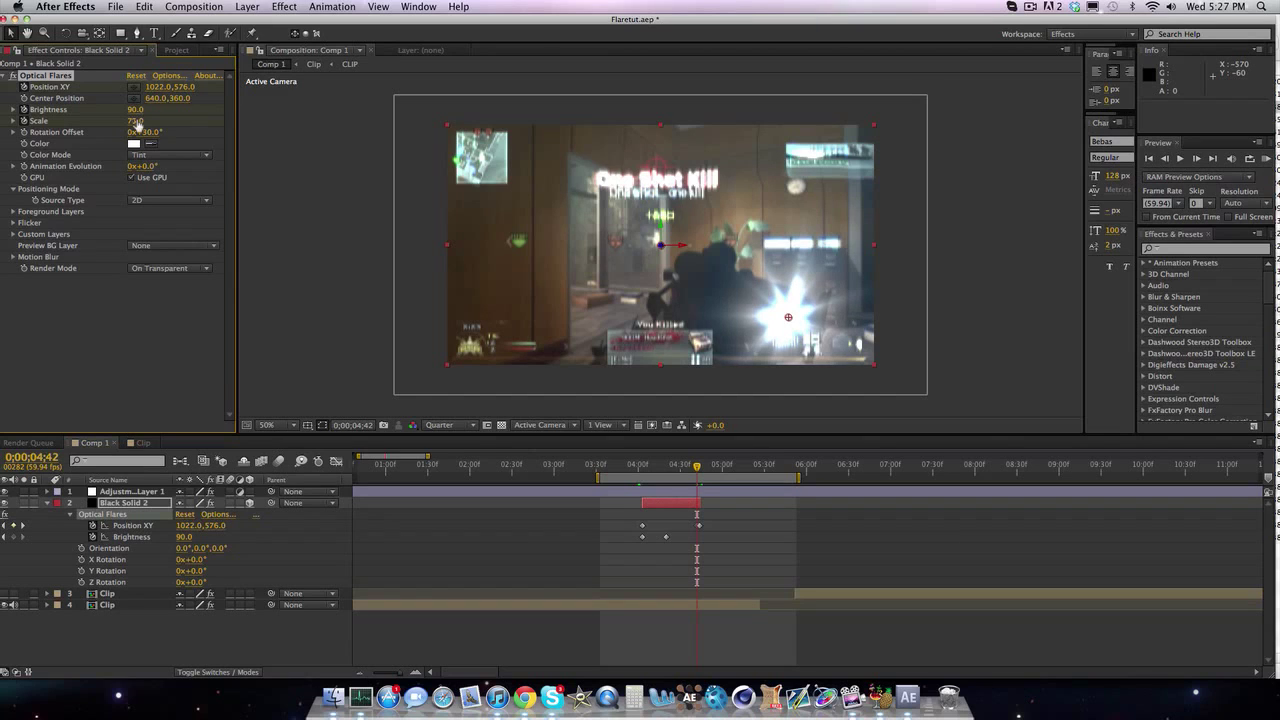
Key the flare Scale to 72 at 04;43 and 70 at 04;44
{"action": "key", "text": "Page_Down"}
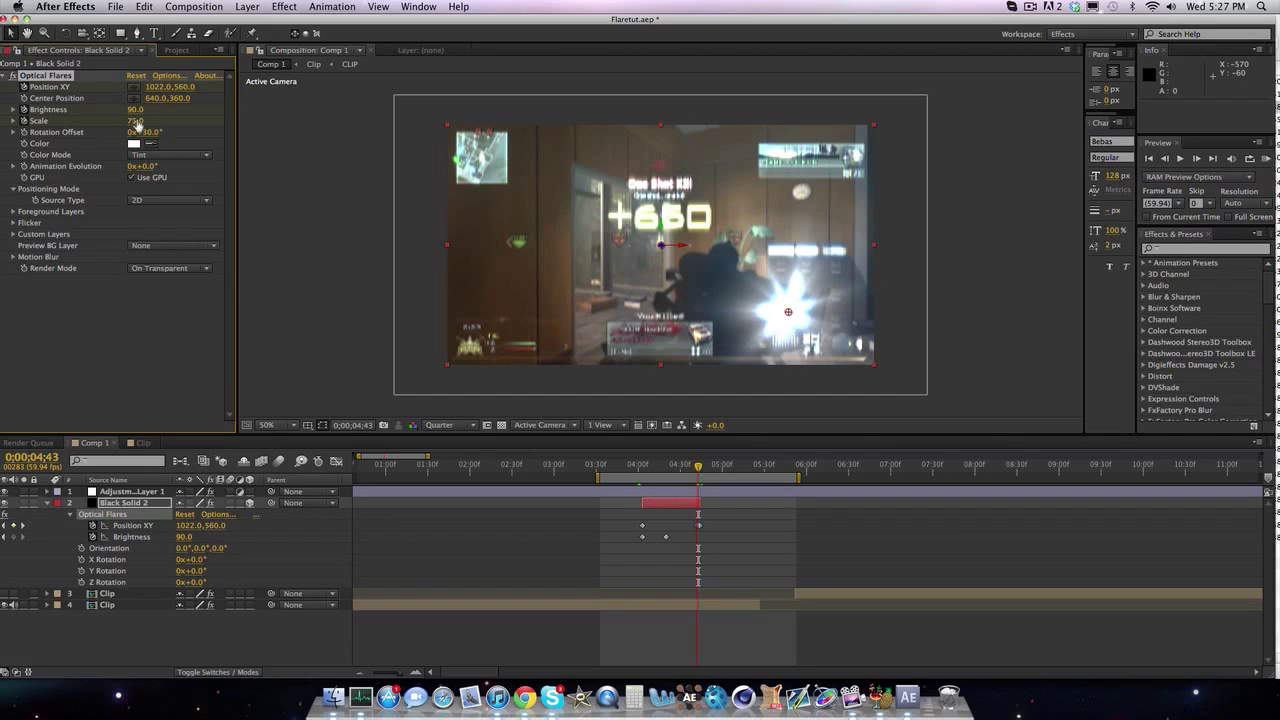
{"action": "left_click", "coordinate": [138, 121]}
{"action": "type", "text": "2"}
{"action": "key", "text": "Return"}
{"action": "key", "text": "Page_Down"}
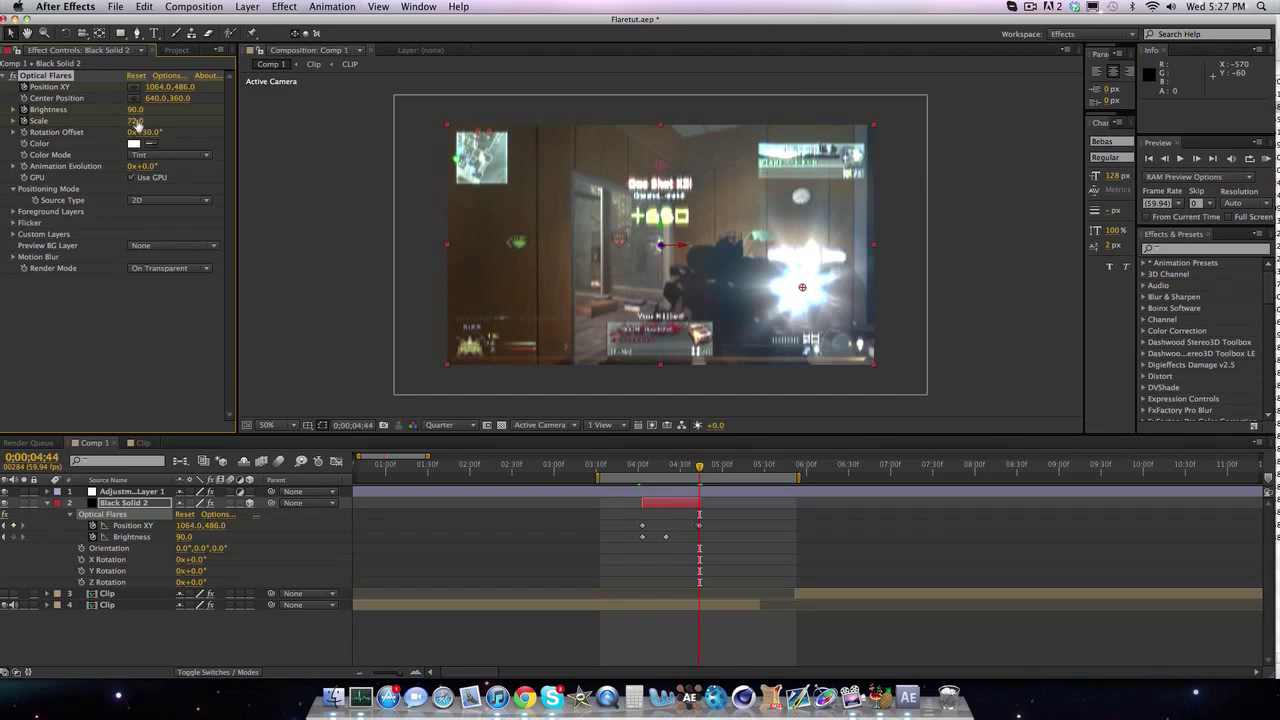
{"action": "left_click", "coordinate": [137, 121]}
{"action": "key", "text": "Return"}
Step back to 04;05 to review the scale animation and collapse the layer's properties
{"action": "key", "text": "Page_Down"}
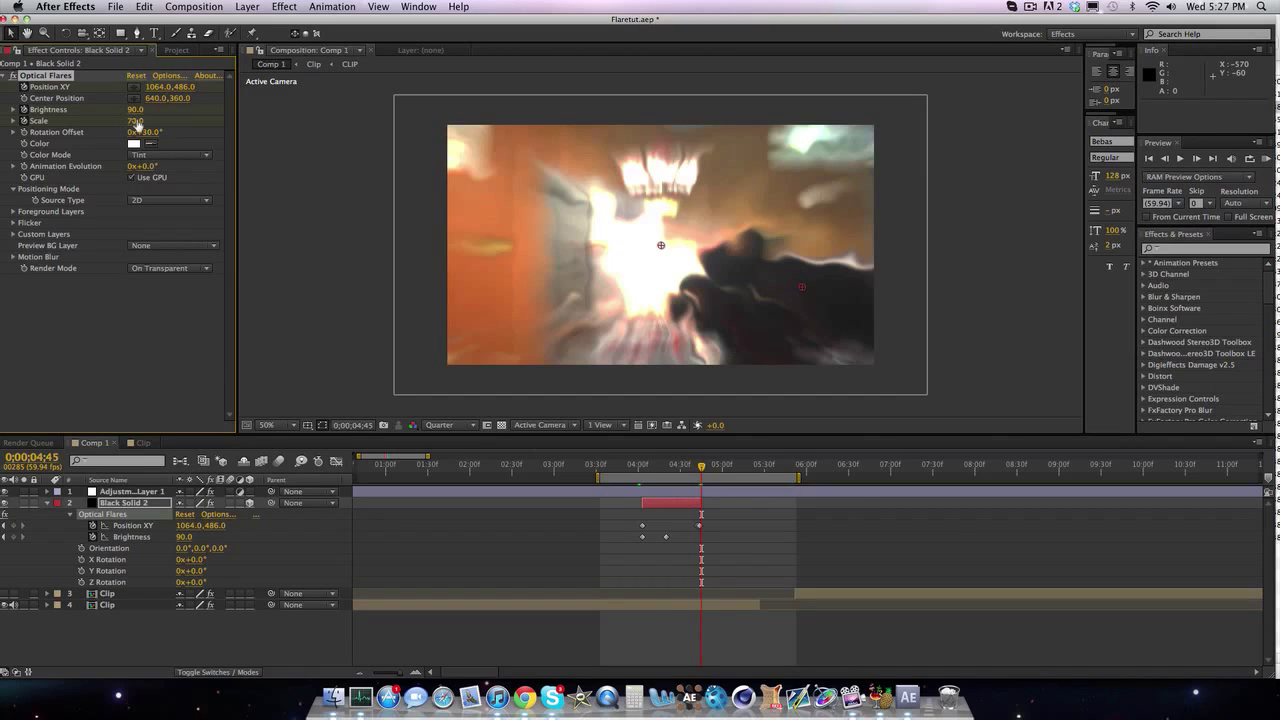
{"action": "key", "text": "Page_Up"}
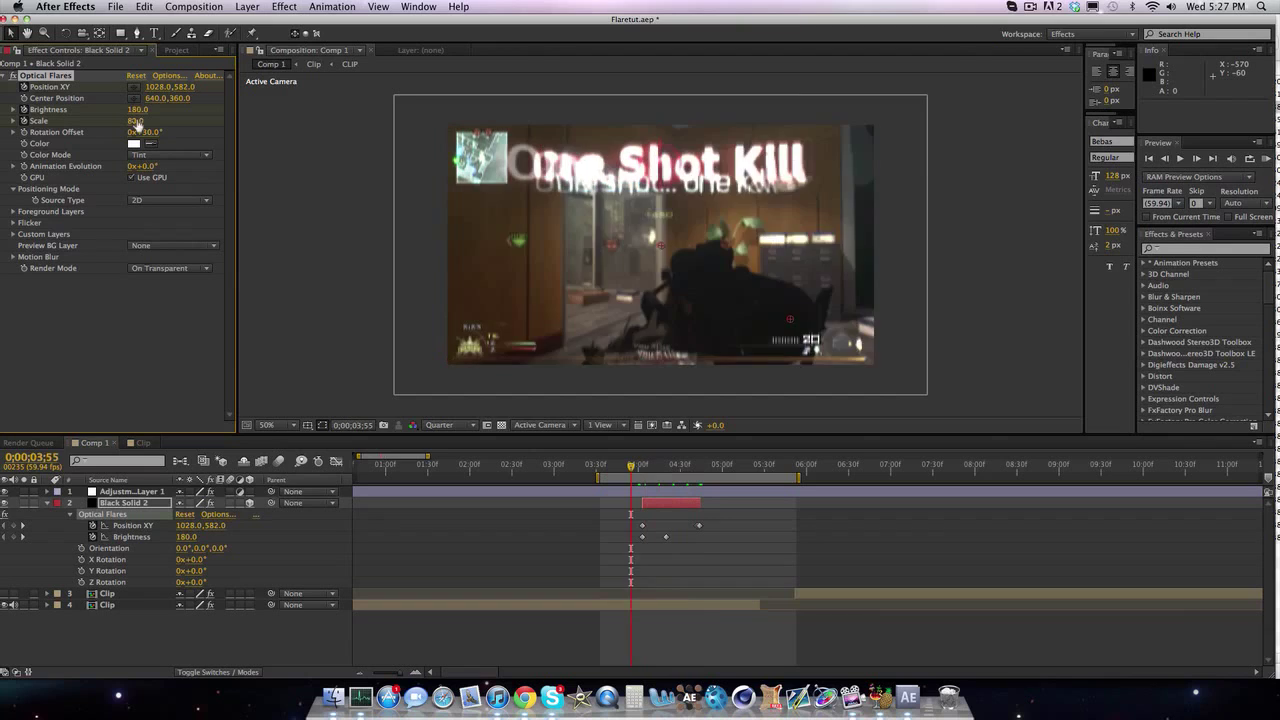
{"action": "key", "text": "Page_Down"}
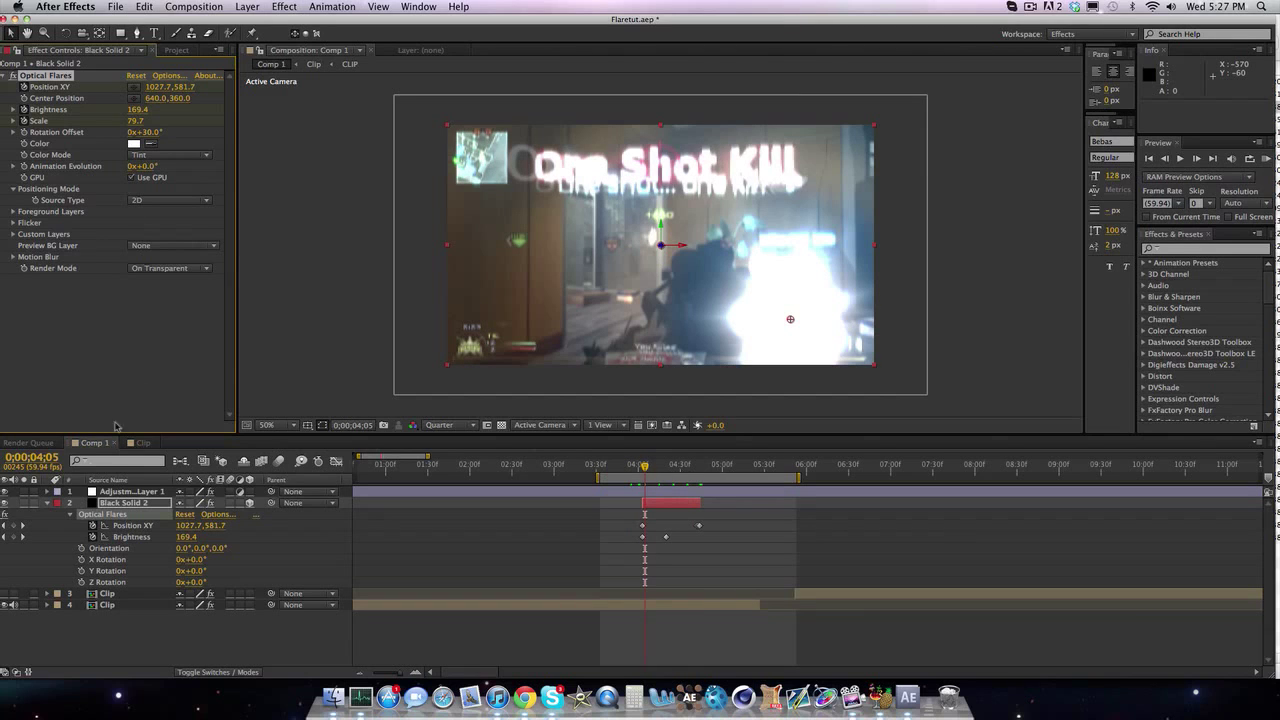
{"action": "left_click", "coordinate": [48, 504]}
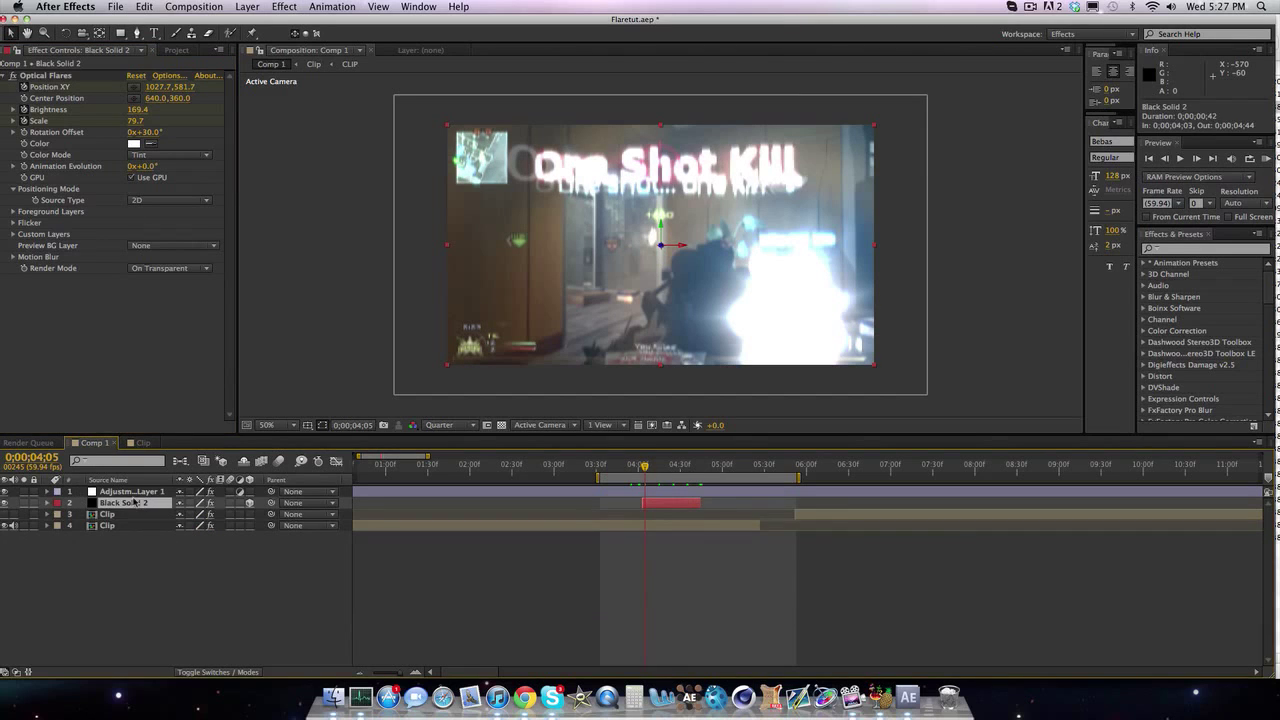
Select Adjustment Layer 1 to show its Looks and Glow settings, and preview the gunshot flare
{"action": "left_click", "coordinate": [120, 491]}
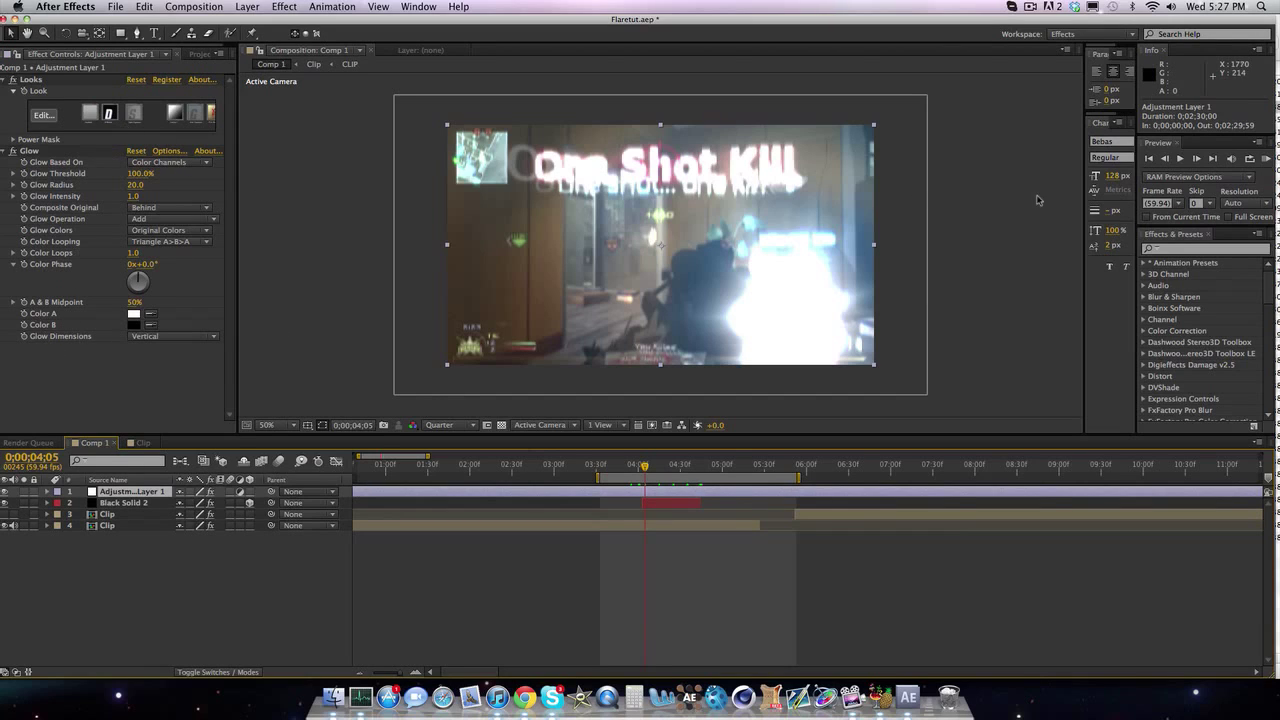
{"action": "left_click", "coordinate": [1266, 158]}
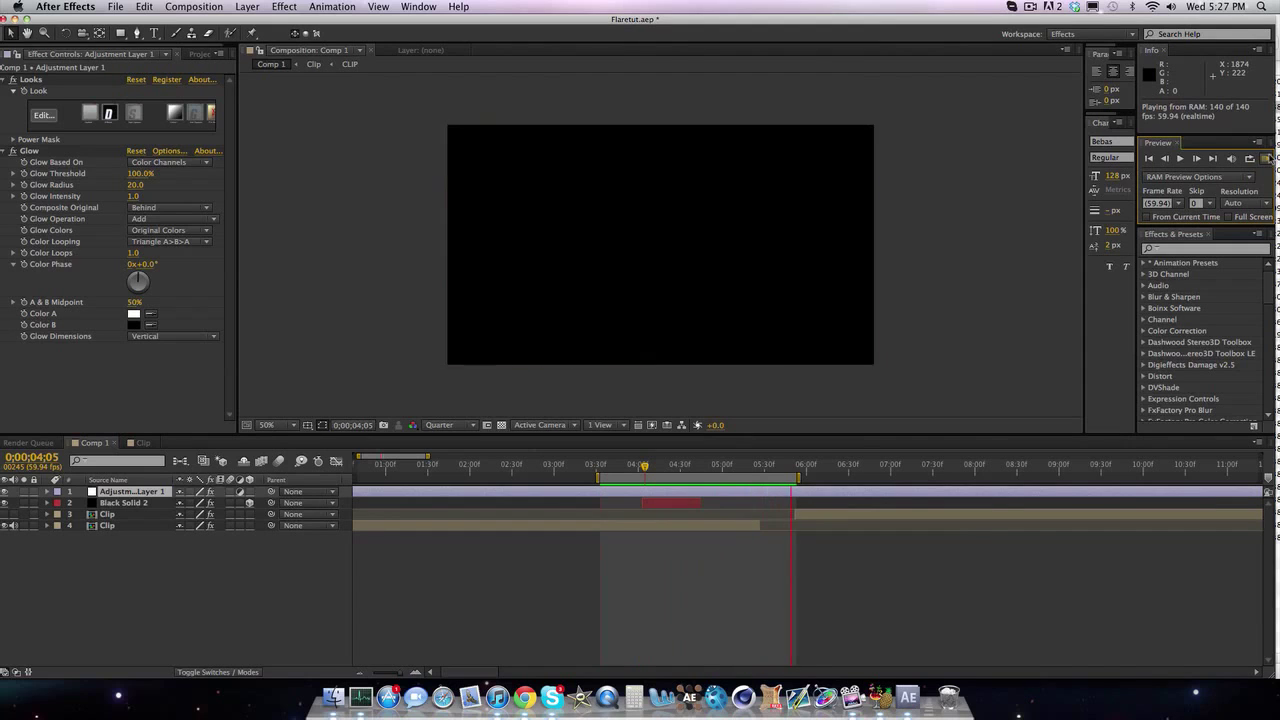
{"action": "left_click", "coordinate": [1267, 158]}
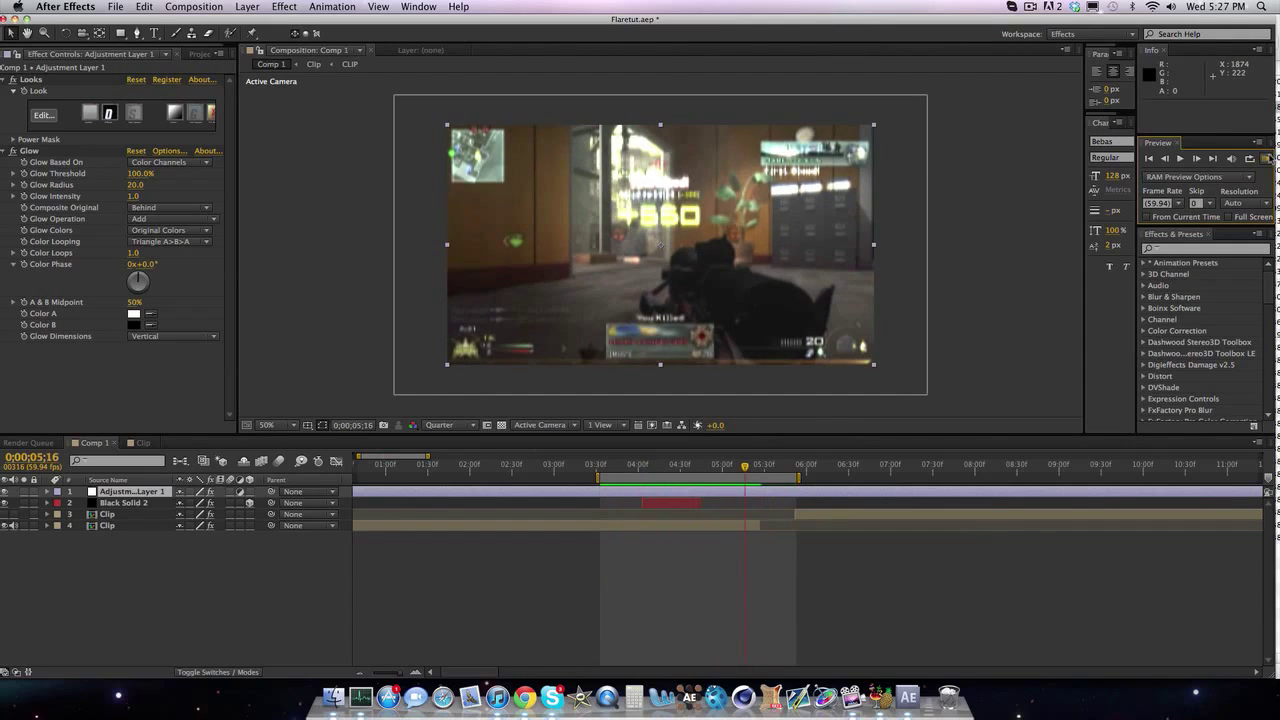
Scrub back to the 0;00;04;03 muzzle-flash frame and select Black Solid 2
{"action": "left_click", "coordinate": [668, 466]}
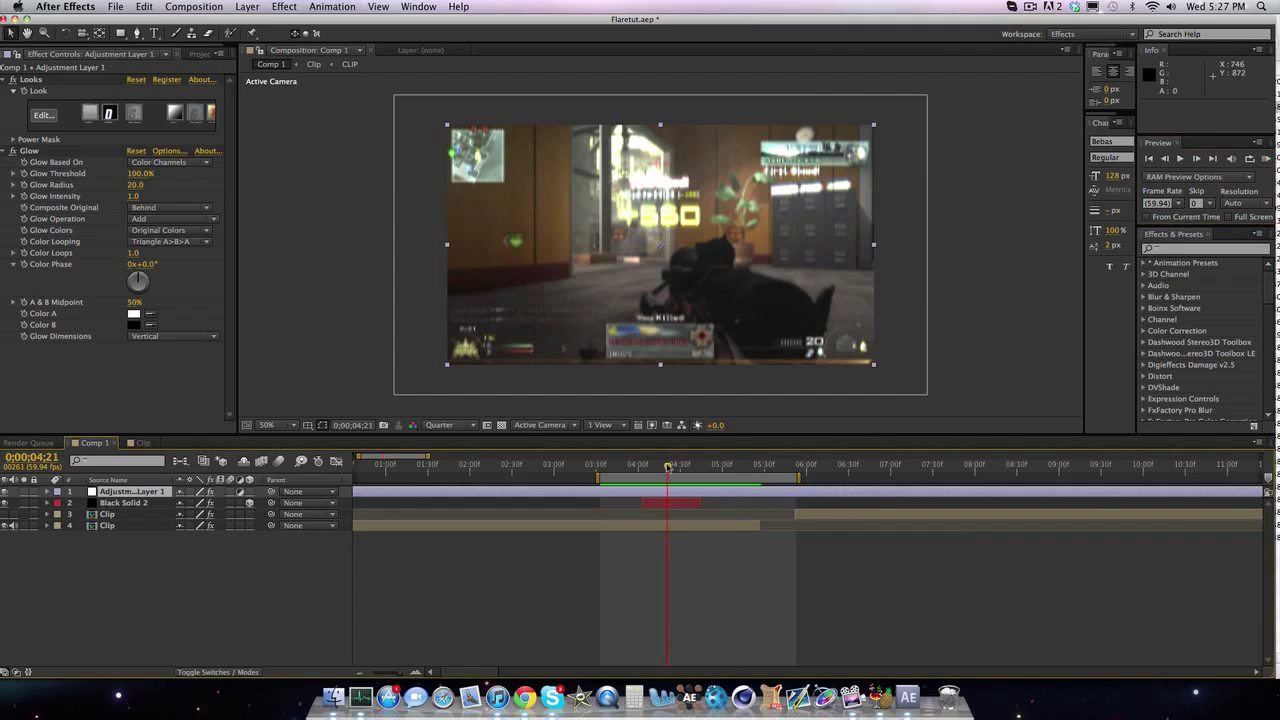
{"action": "left_click_drag", "start_coordinate": [668, 466], "coordinate": [645, 466]}
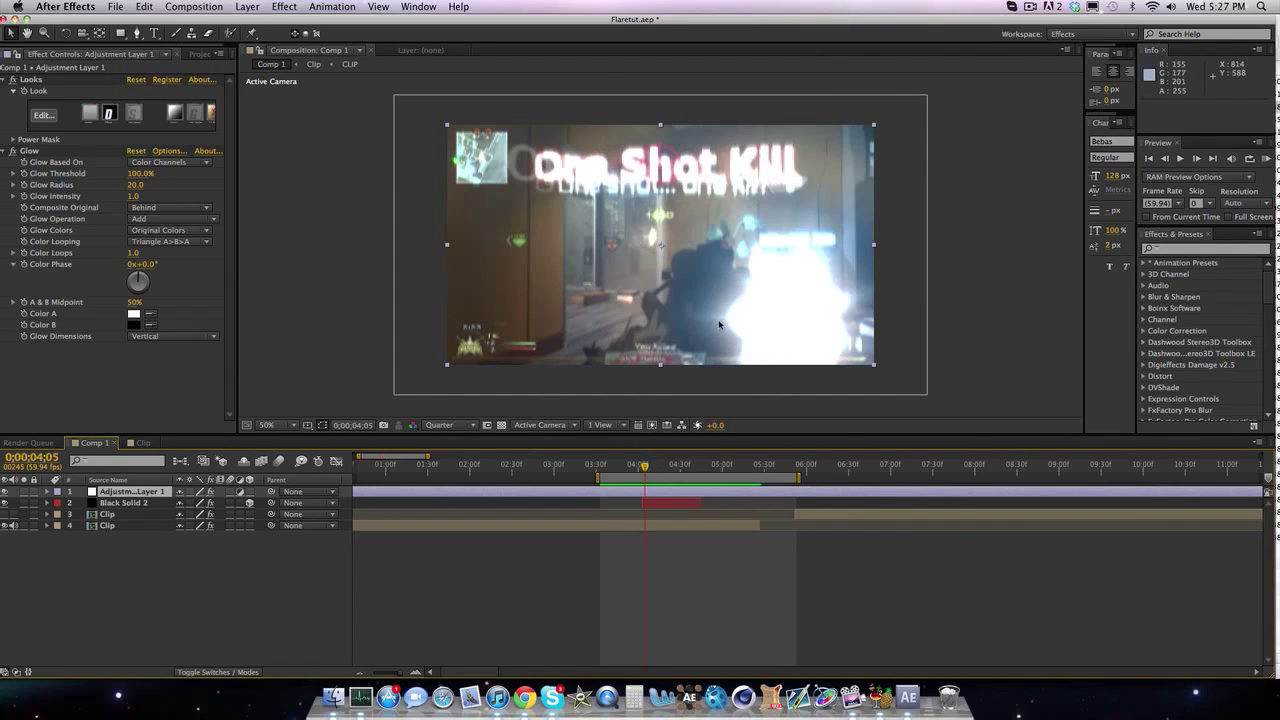
{"action": "left_click_drag", "start_coordinate": [643, 467], "coordinate": [642, 468]}
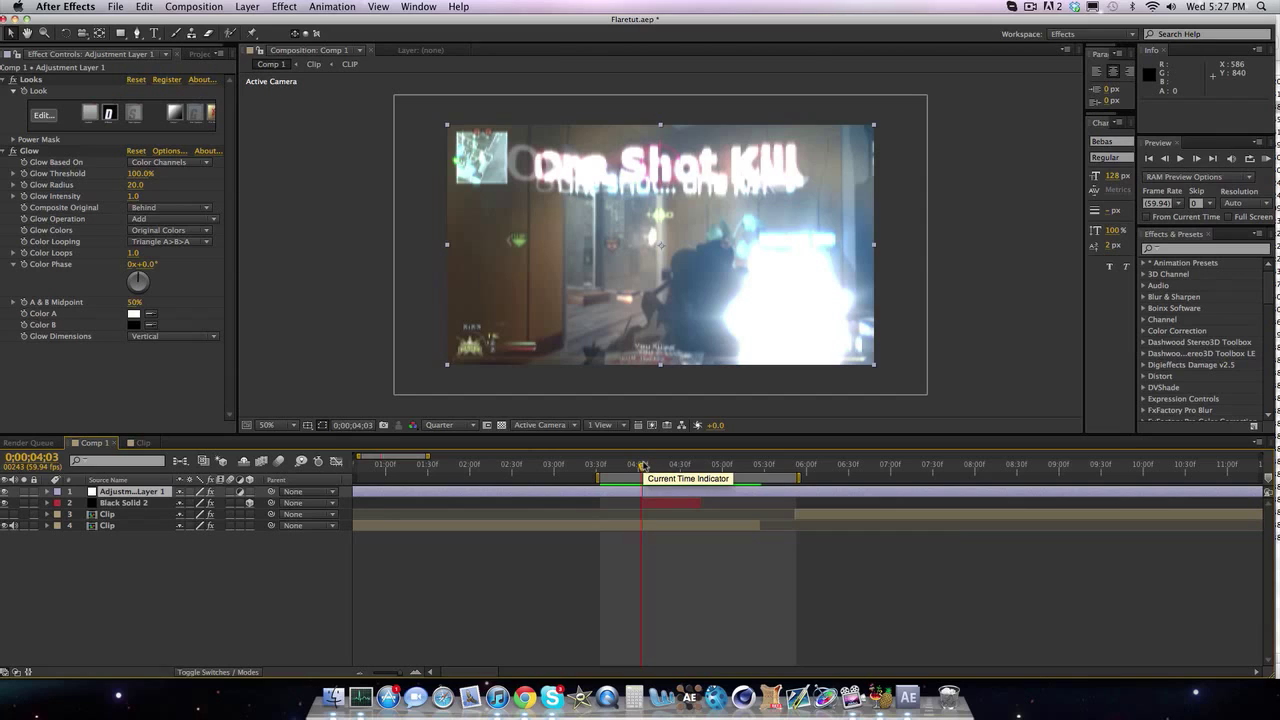
{"action": "left_click", "coordinate": [796, 327]}
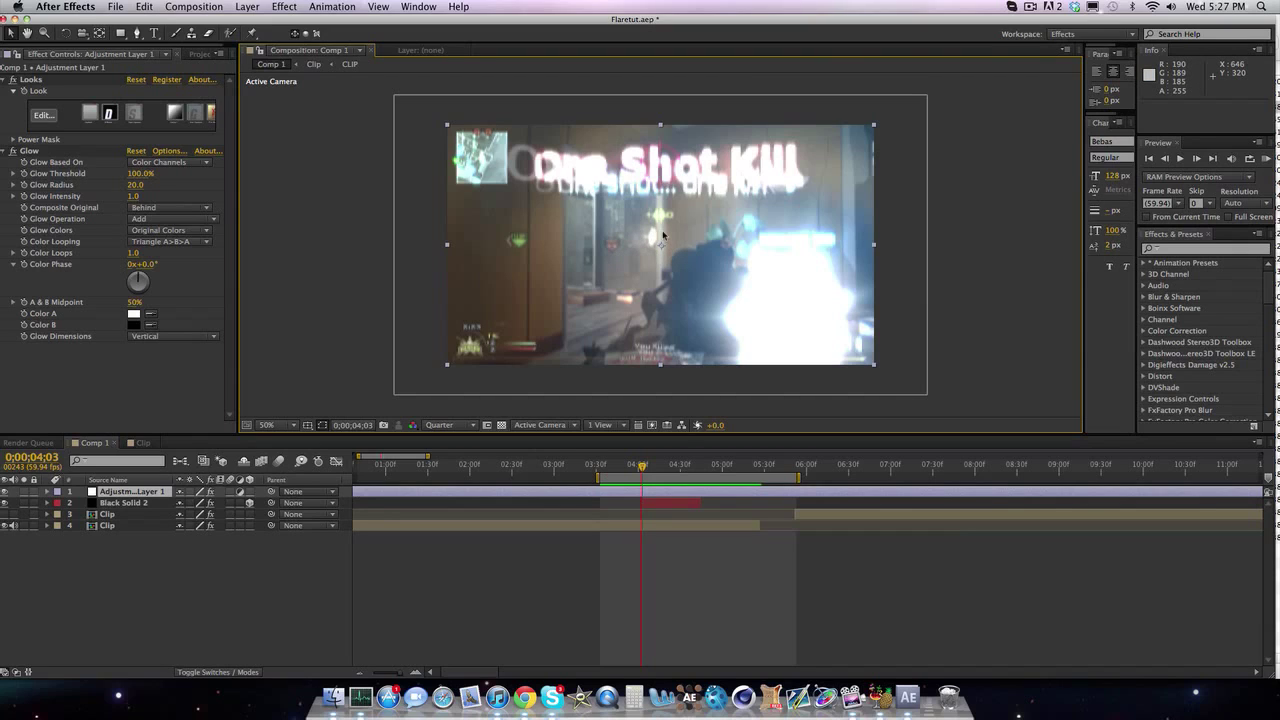
{"action": "left_click", "coordinate": [681, 503]}
Apply the Twitch effect to Black Solid 2 and enable its Light flicker
{"action": "left_click", "coordinate": [1257, 249]}
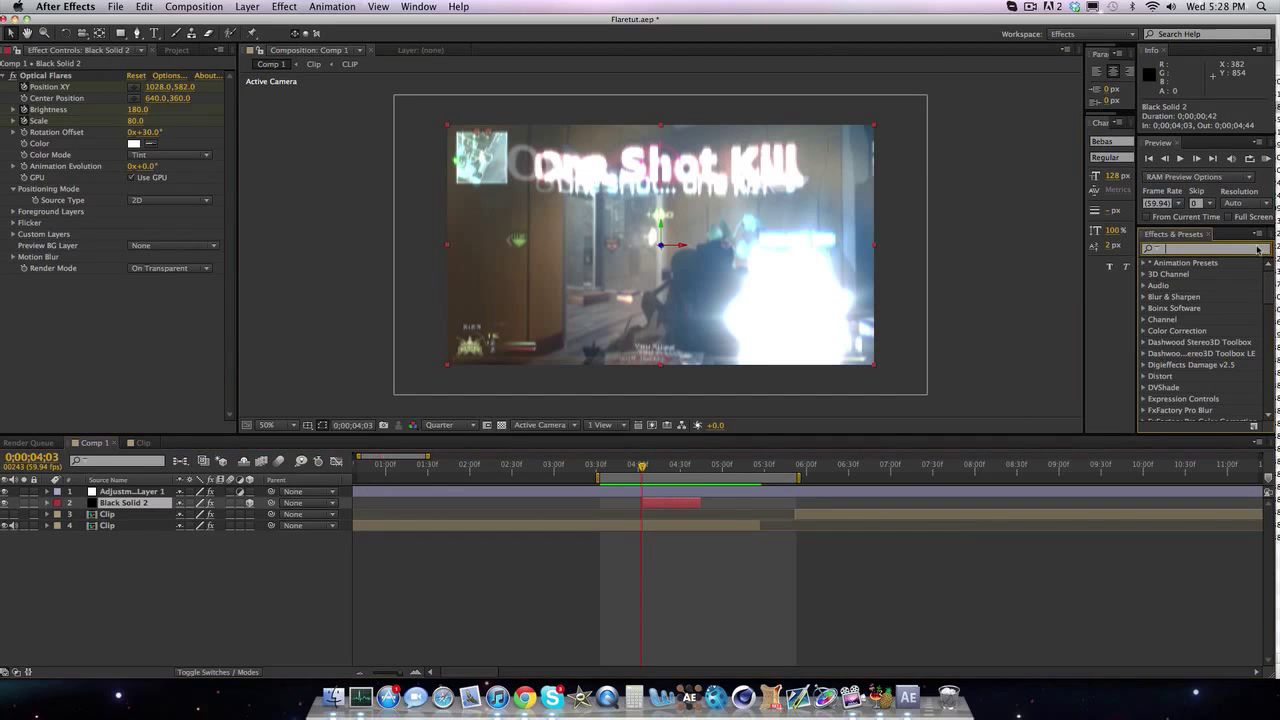
{"action": "type", "text": "twitch"}
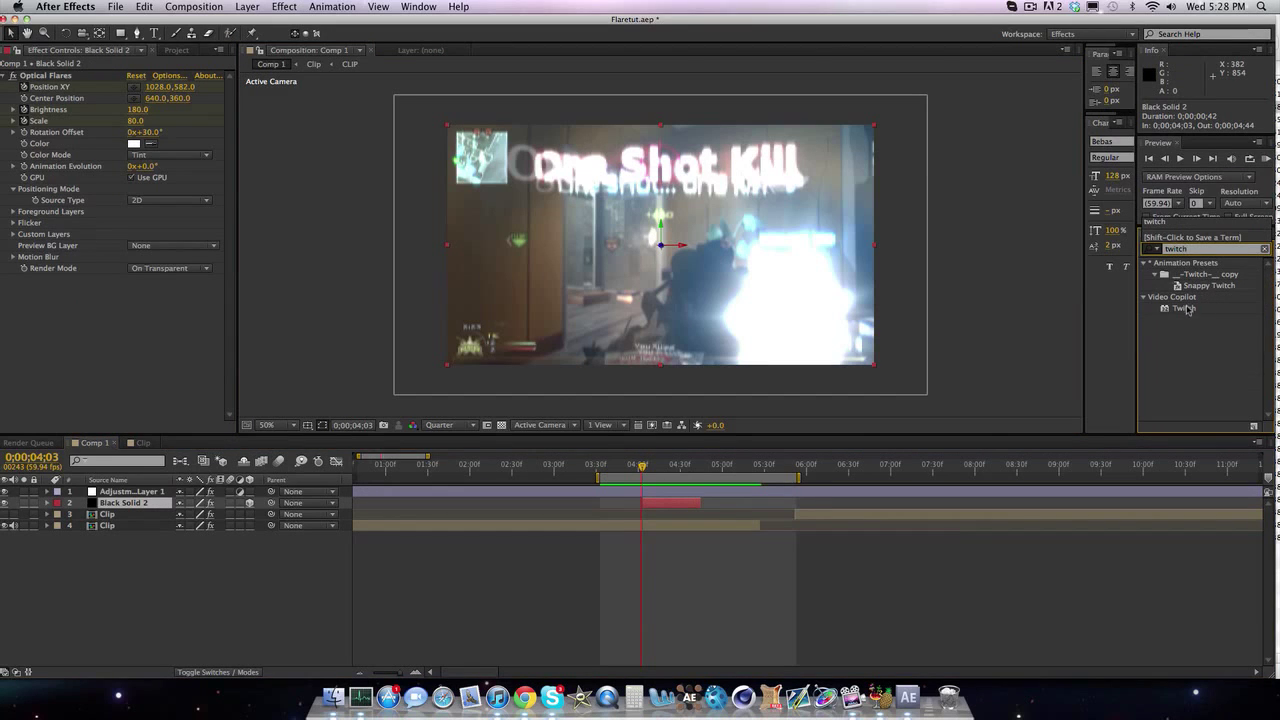
{"action": "left_click_drag", "start_coordinate": [1187, 309], "coordinate": [48, 318]}
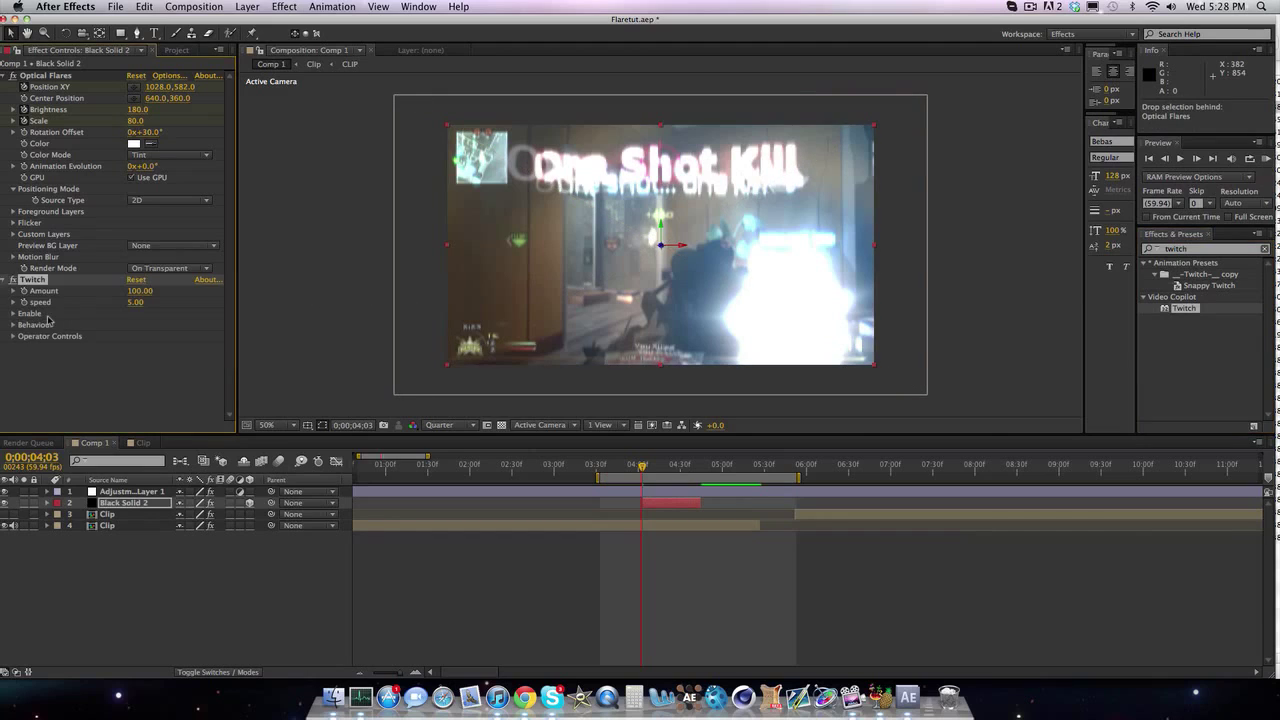
{"action": "left_click", "coordinate": [136, 302]}
{"action": "left_click", "coordinate": [130, 303]}
{"action": "key", "text": "Return"}
{"action": "left_click", "coordinate": [14, 313]}
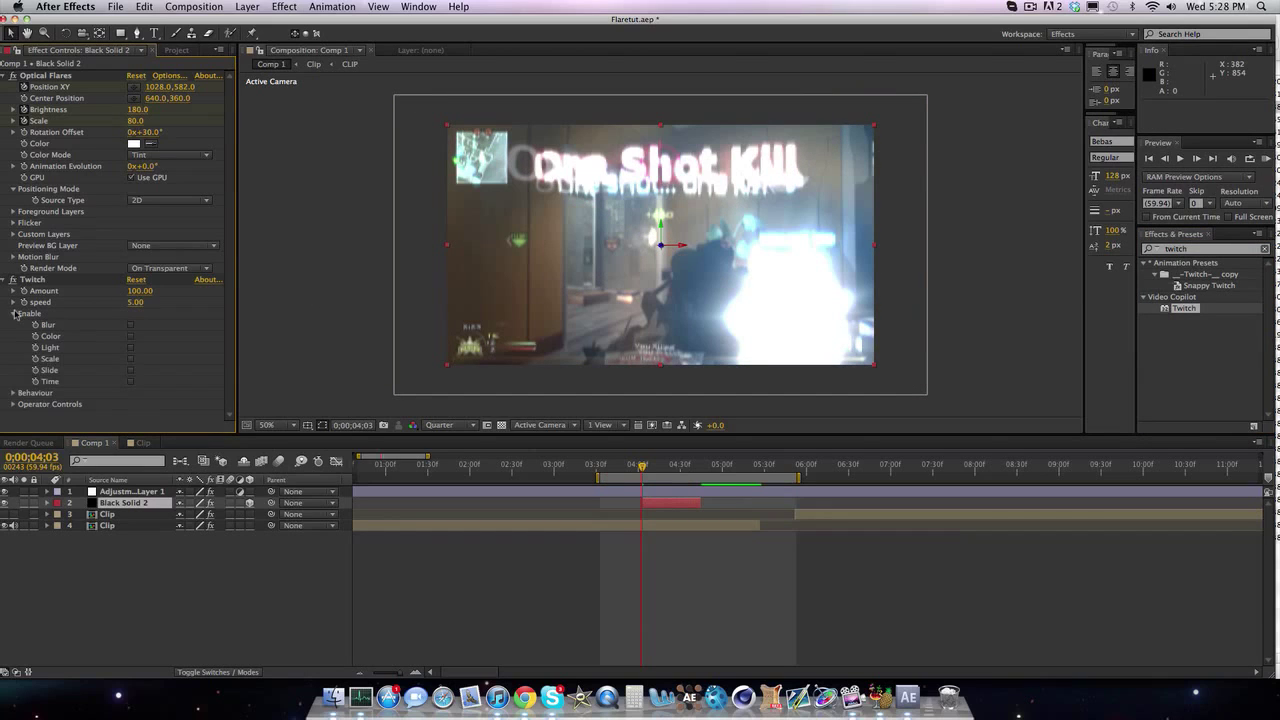
{"action": "left_click", "coordinate": [130, 347]}
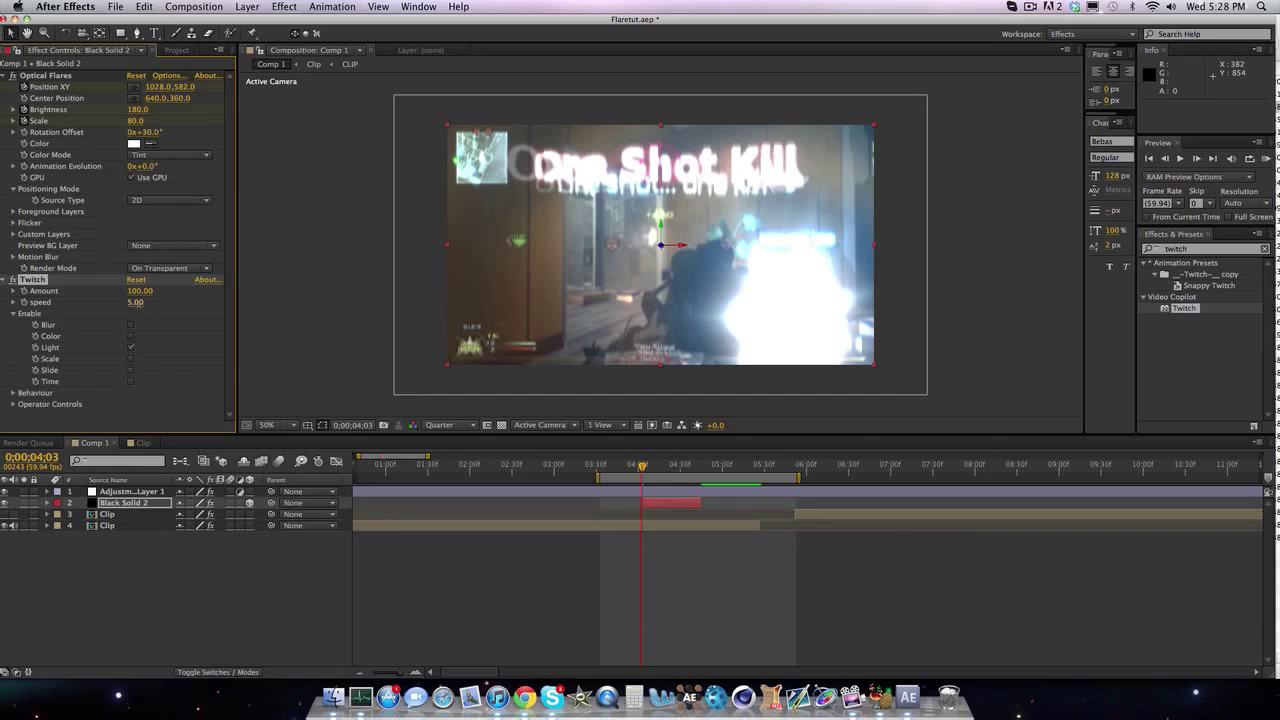
Set Twitch Speed to 4 and Amount to 20
{"action": "left_click", "coordinate": [137, 302]}
{"action": "key", "text": "Return"}
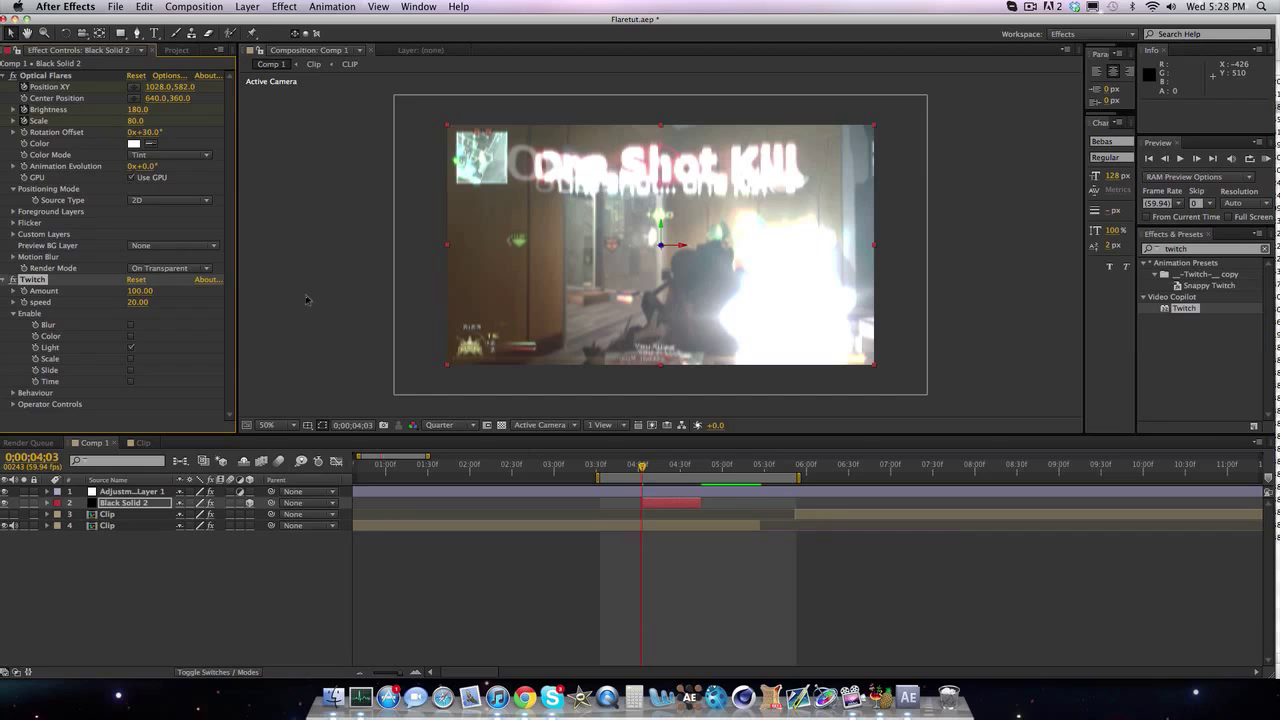
{"action": "left_click", "coordinate": [137, 302]}
{"action": "type", "text": "4"}
{"action": "key", "text": "Return"}
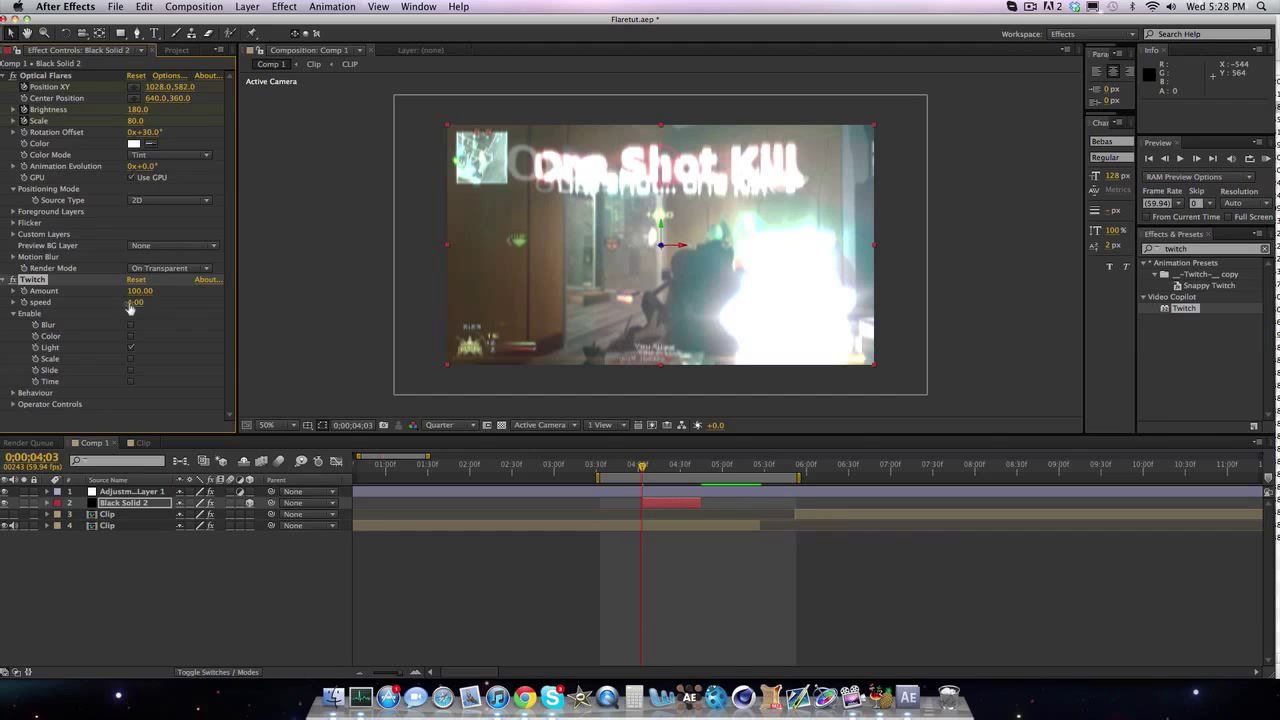
{"action": "left_click", "coordinate": [140, 291]}
{"action": "type", "text": "20"}
{"action": "key", "text": "Return"}
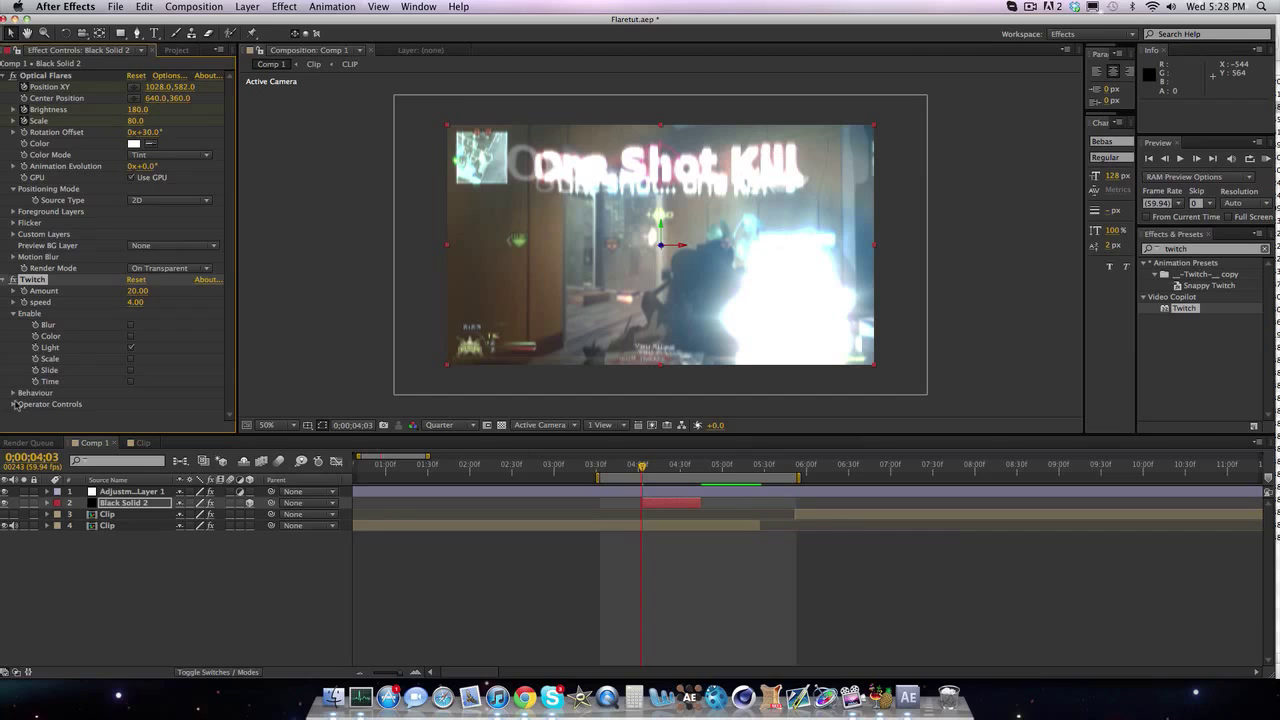
Set the Light operator to 2 Light Twitches and a Light Amount of 25
{"action": "left_click", "coordinate": [14, 404]}
{"action": "left_click", "coordinate": [24, 393]}
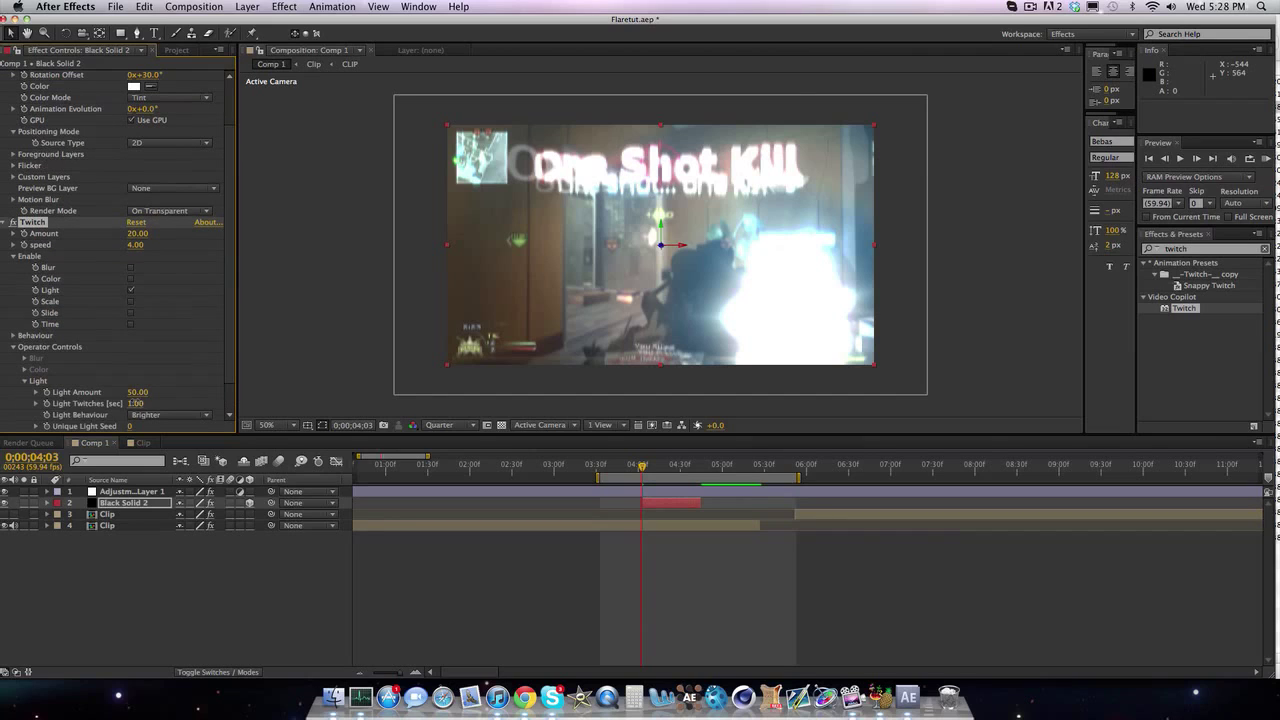
{"action": "left_click", "coordinate": [135, 403]}
{"action": "key", "text": "Return"}
{"action": "left_click", "coordinate": [138, 392]}
{"action": "type", "text": "25"}
{"action": "key", "text": "Return"}
{"action": "left_click", "coordinate": [1266, 158]}
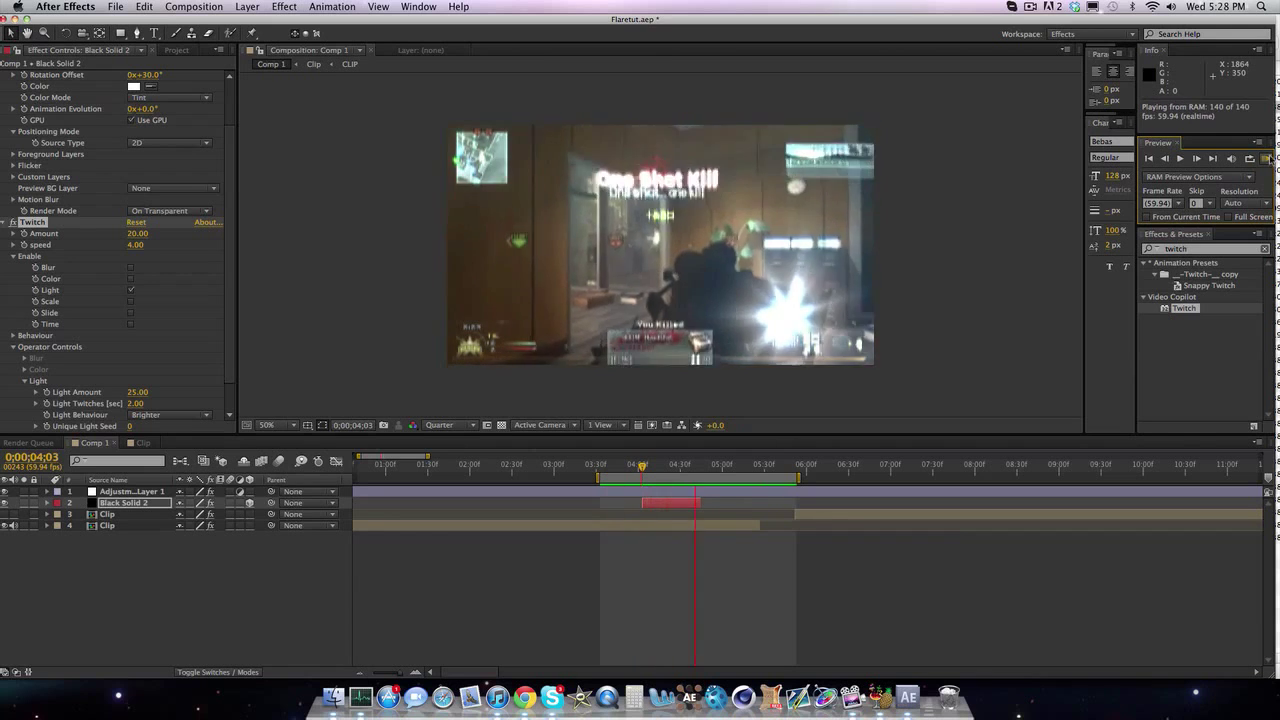
{"action": "left_click", "coordinate": [1178, 230]}
{"action": "left_click_drag", "start_coordinate": [702, 468], "coordinate": [683, 471]}
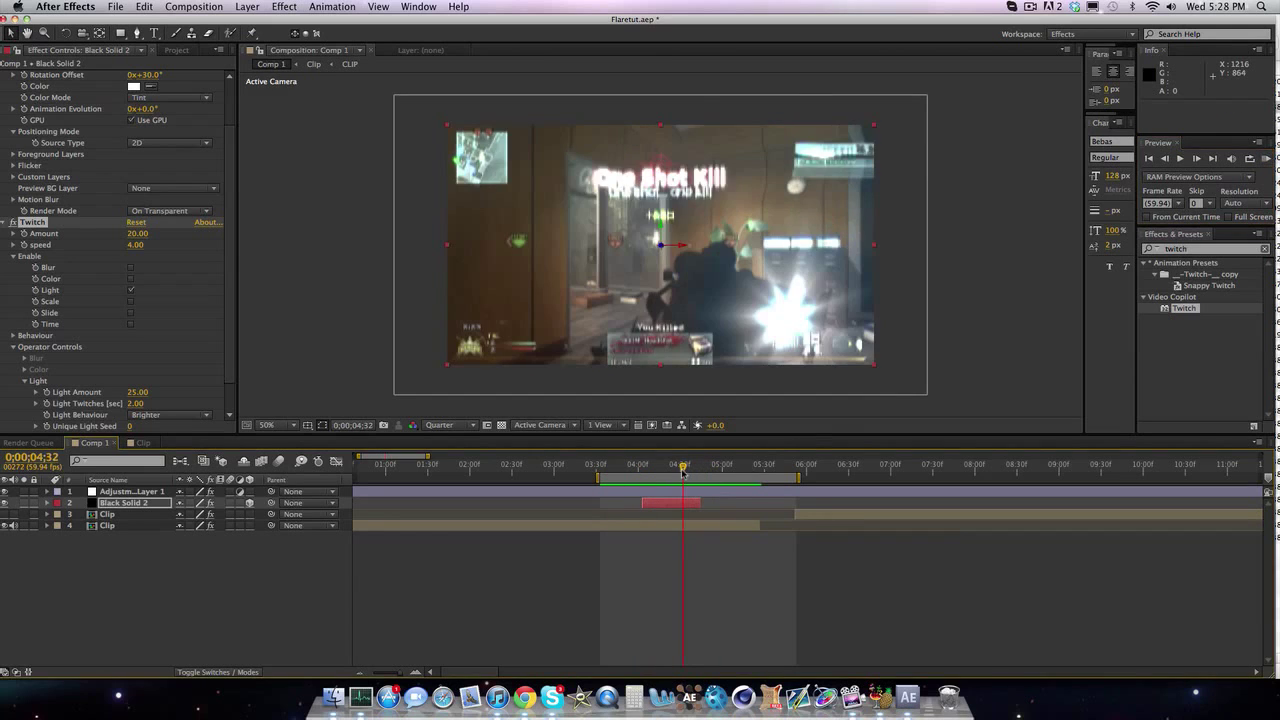
{"action": "key", "text": "Page_Up"}
{"action": "key", "text": "Page_Up"}
{"action": "key", "text": "Page_Up"}
{"action": "key", "text": "Page_Up"}
{"action": "key", "text": "Page_Up"}
{"action": "key", "text": "Page_Up"}
{"action": "key", "text": "Page_Up"}
{"action": "key", "text": "Page_Up"}
{"action": "key", "text": "Page_Up"}
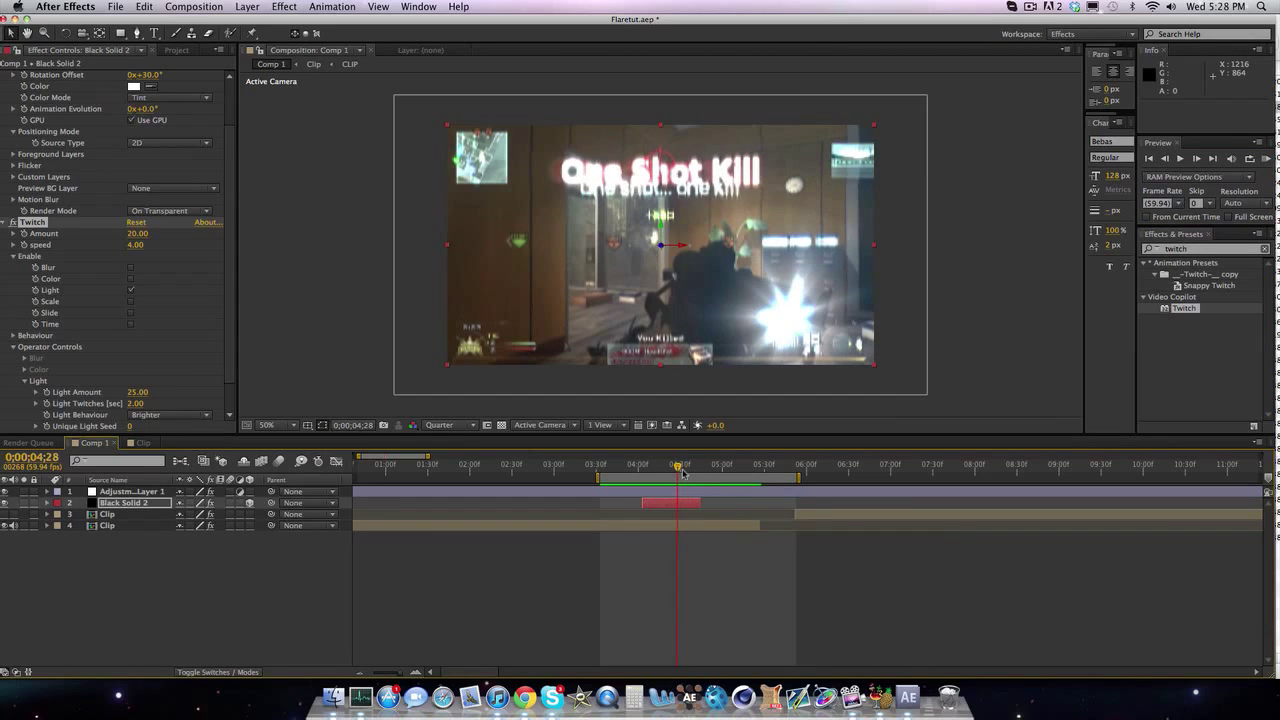
{"action": "key", "text": "Page_Down"}
{"action": "key", "text": "Page_Down"}
{"action": "key", "text": "Page_Down"}
{"action": "key", "text": "Page_Down"}
{"action": "key", "text": "Page_Down"}
{"action": "key", "text": "Page_Down"}
{"action": "key", "text": "Page_Down"}
{"action": "key", "text": "Page_Down"}
{"action": "key", "text": "Page_Down"}
{"action": "key", "text": "Page_Down"}
{"action": "key", "text": "Page_Down"}
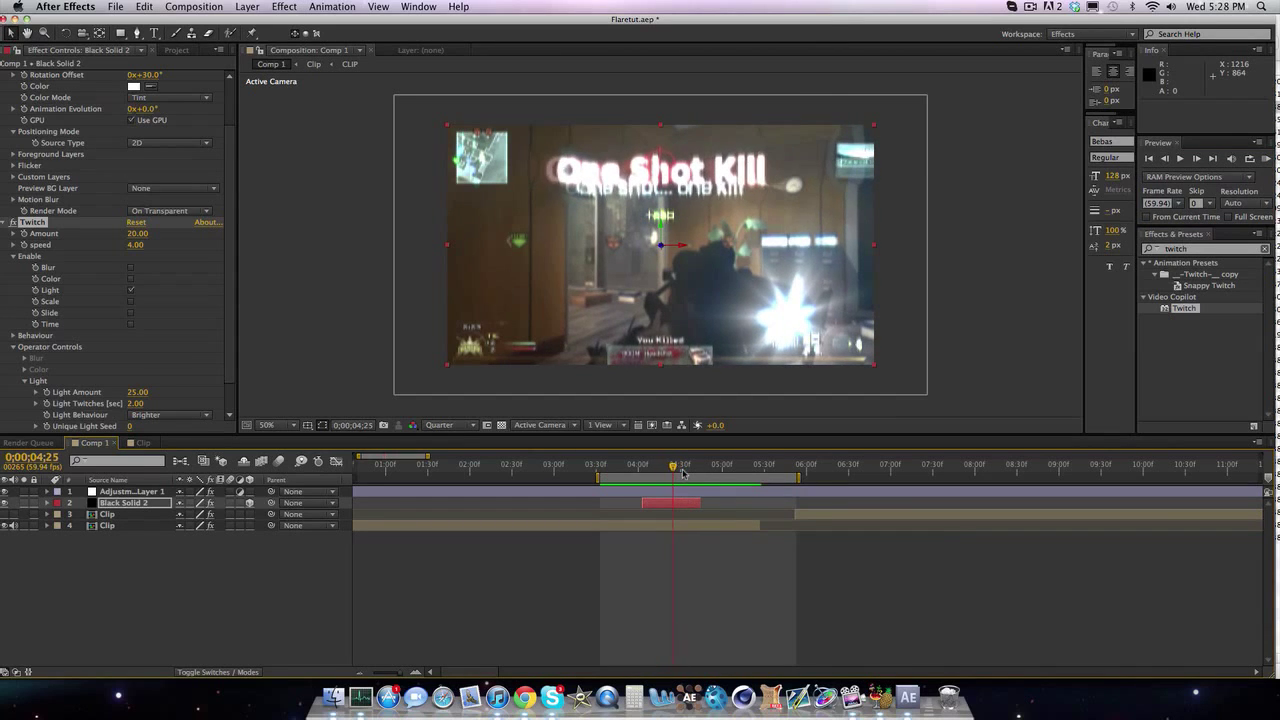
{"action": "key", "text": "Page_Down"}
{"action": "key", "text": "Page_Down"}
{"action": "key", "text": "Page_Down"}
{"action": "key", "text": "Page_Down"}
{"action": "key", "text": "Page_Down"}
{"action": "key", "text": "Page_Down"}
{"action": "key", "text": "Page_Down"}
{"action": "key", "text": "Page_Down"}
{"action": "key", "text": "Page_Down"}
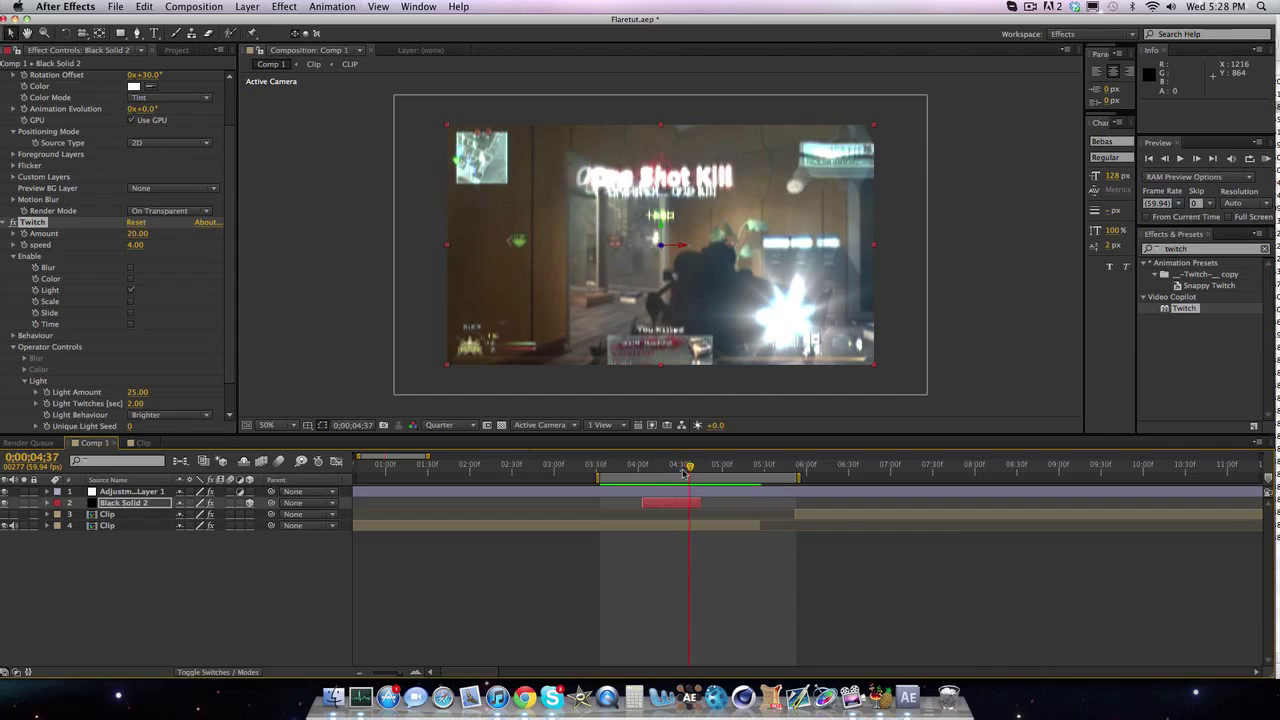
{"action": "key", "text": "Page_Up"}
{"action": "key", "text": "Page_Up"}
{"action": "key", "text": "Page_Up"}
{"action": "key", "text": "Page_Up"}
{"action": "key", "text": "Page_Up"}
{"action": "key", "text": "Page_Up"}
{"action": "key", "text": "Page_Up"}
{"action": "key", "text": "Page_Up"}
{"action": "key", "text": "Page_Up"}
{"action": "key", "text": "Page_Up"}
{"action": "key", "text": "Page_Up"}
{"action": "key", "text": "Page_Up"}
{"action": "key", "text": "Page_Up"}
{"action": "key", "text": "Page_Up"}
{"action": "key", "text": "Page_Up"}
{"action": "key", "text": "Page_Up"}
{"action": "key", "text": "Page_Up"}
{"action": "key", "text": "Page_Up"}
{"action": "key", "text": "Page_Up"}
{"action": "key", "text": "Page_Up"}
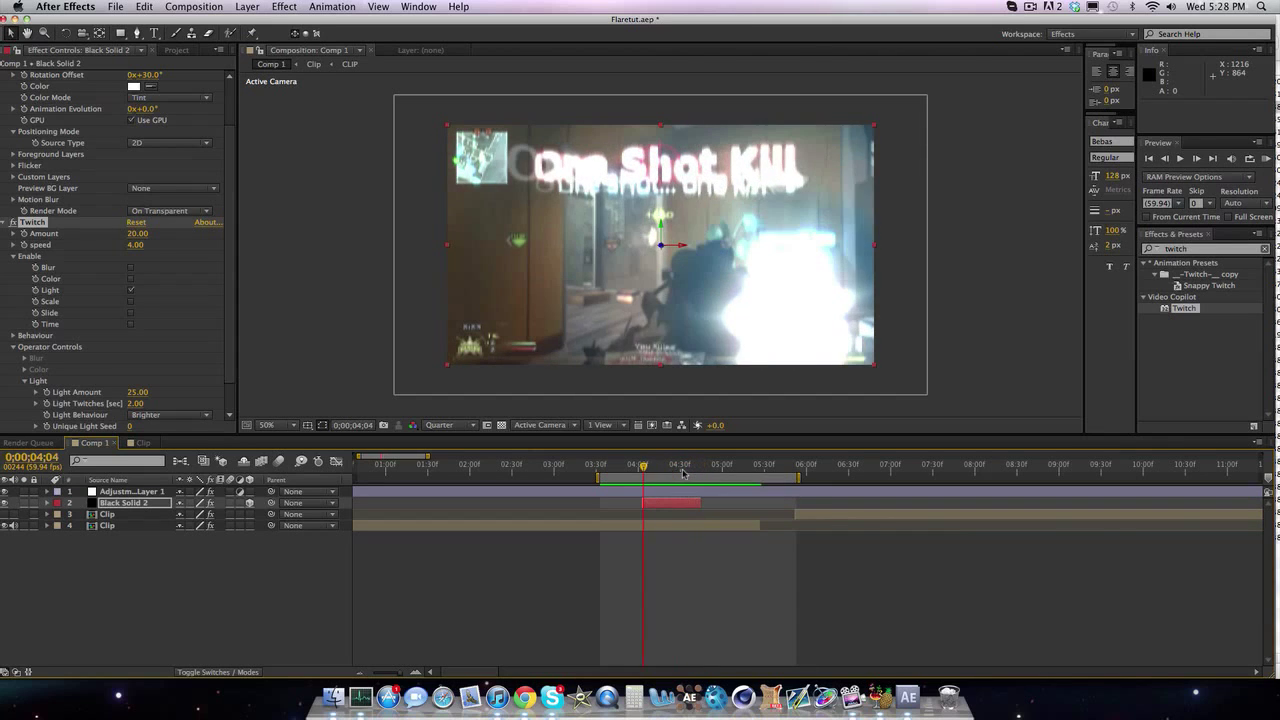
{"action": "key", "text": "Page_Up"}
{"action": "key", "text": "Page_Up"}
{"action": "key", "text": "Page_Up"}
{"action": "key", "text": "Page_Down"}
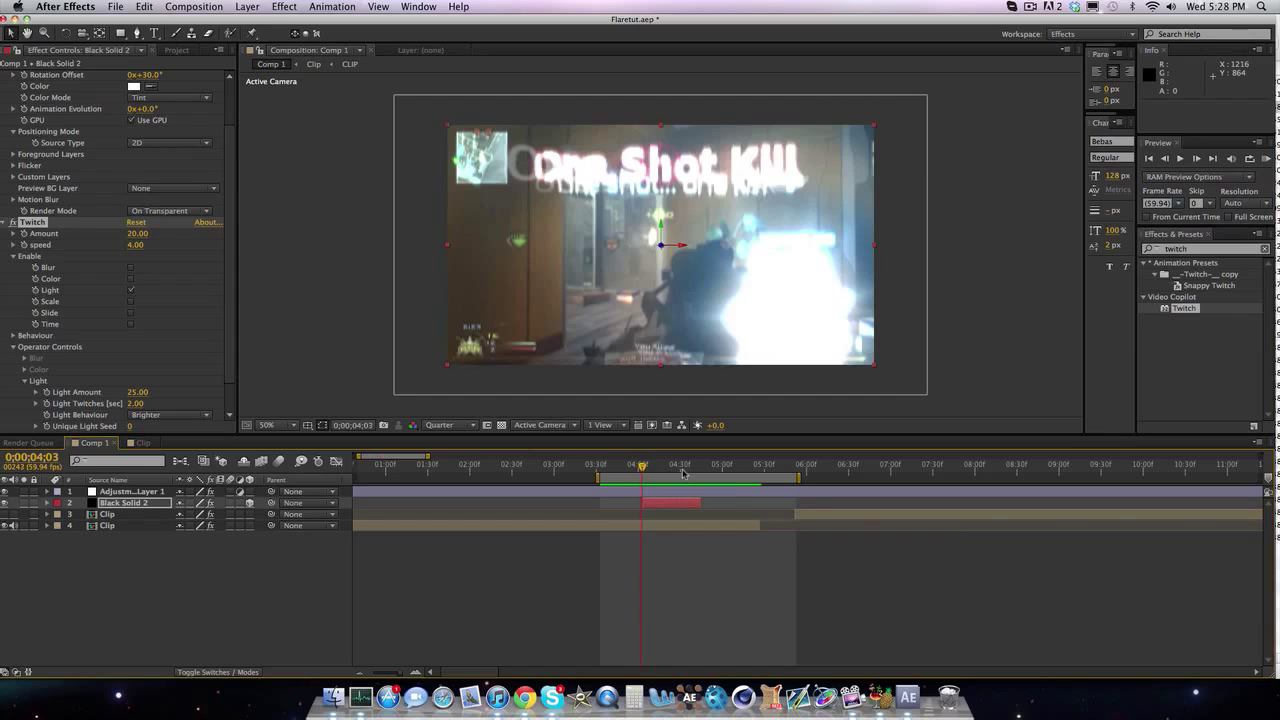